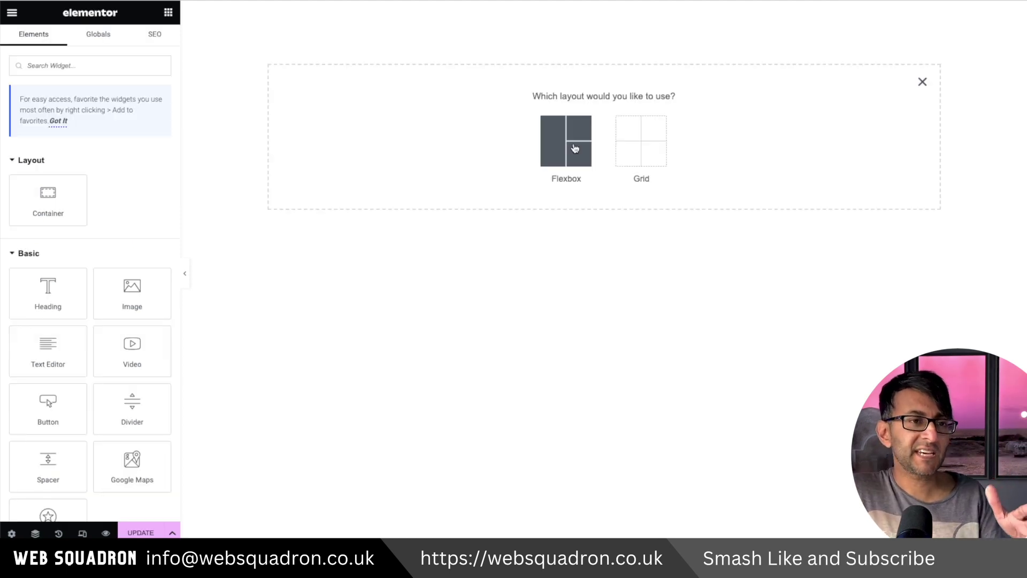
Add a flexbox container with two equal columns and expand its structure in the Navigator.
left_click(571, 150)
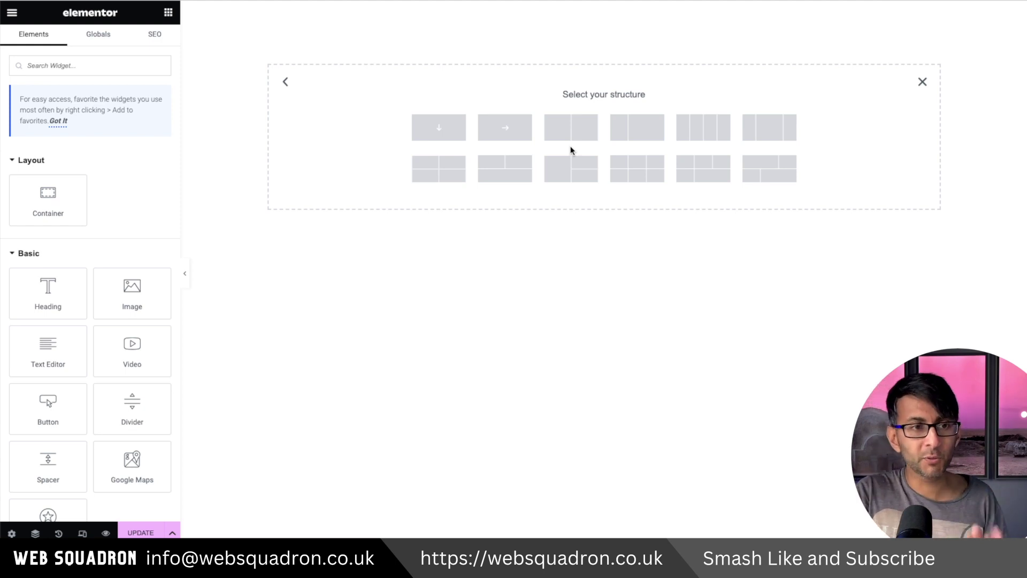
left_click(573, 133)
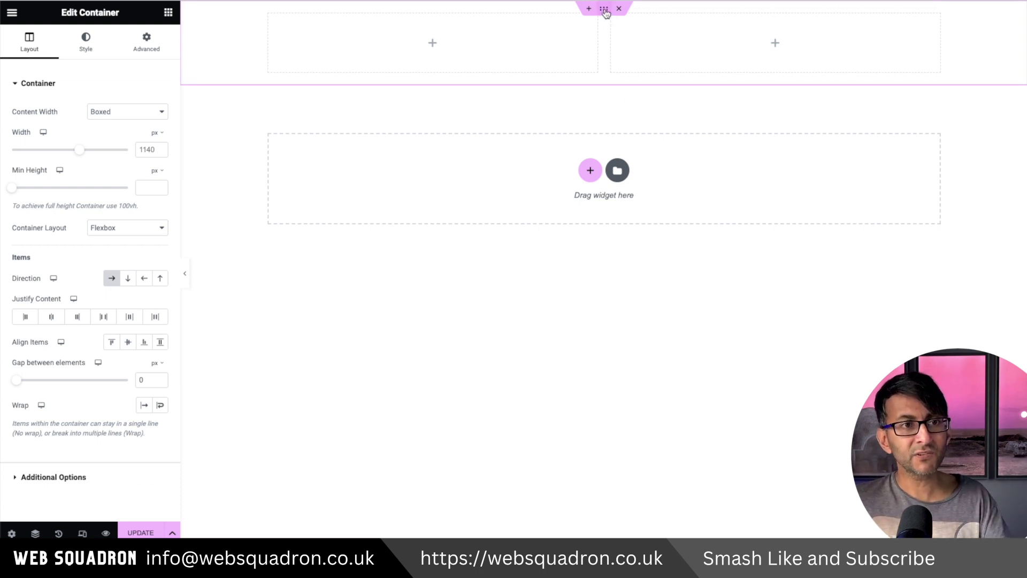
left_click(35, 533)
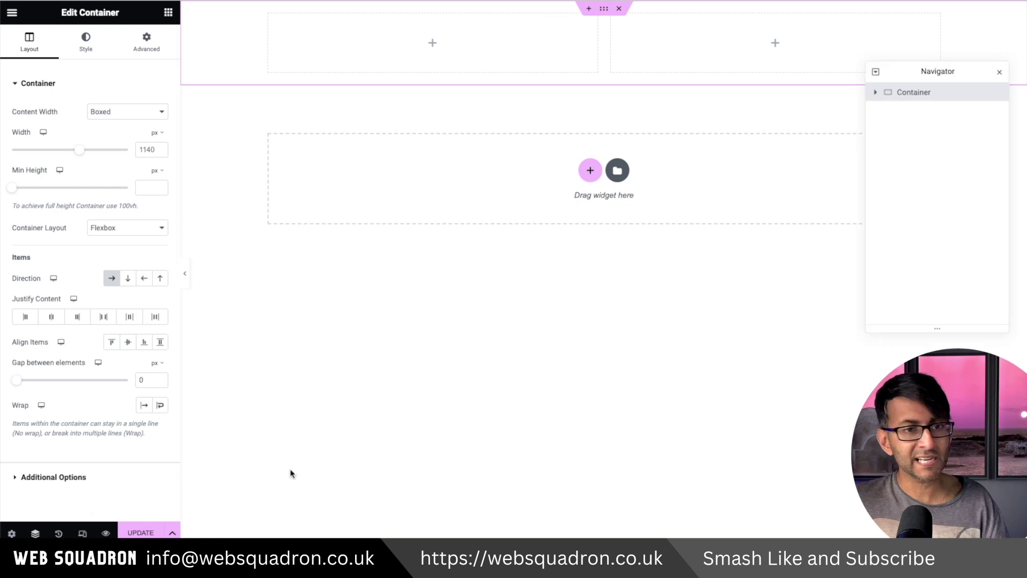
left_click(875, 92)
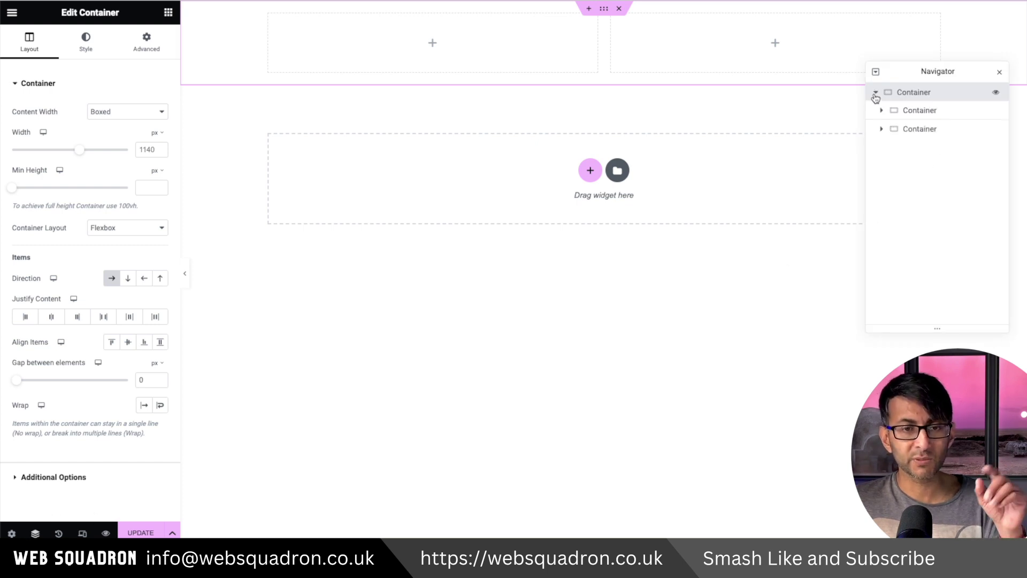
Duplicate the last inner container three times so the parent holds five inner containers.
right_click(913, 130)
left_click(934, 156)
right_click(917, 147)
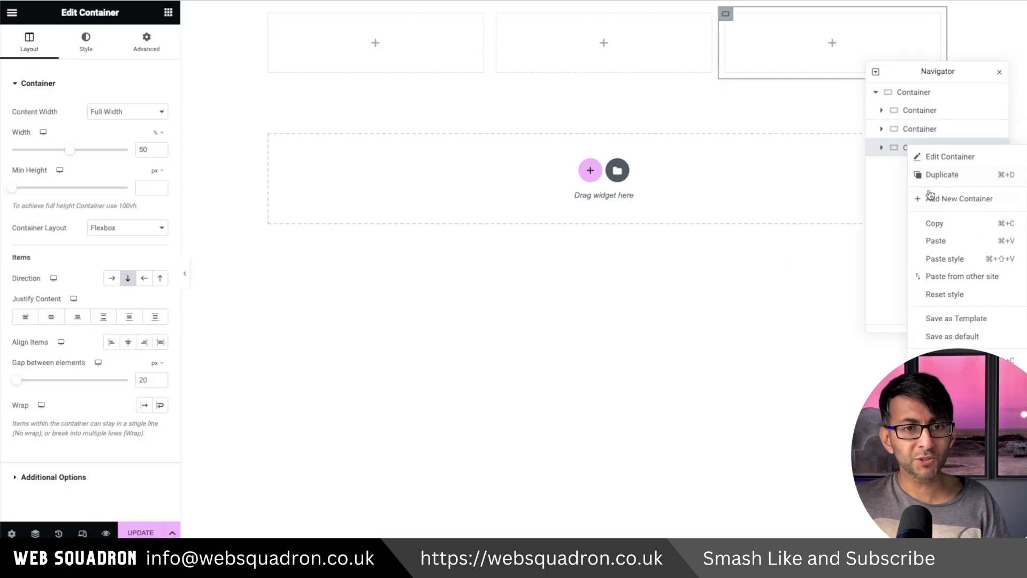
left_click(944, 175)
right_click(920, 166)
left_click(939, 197)
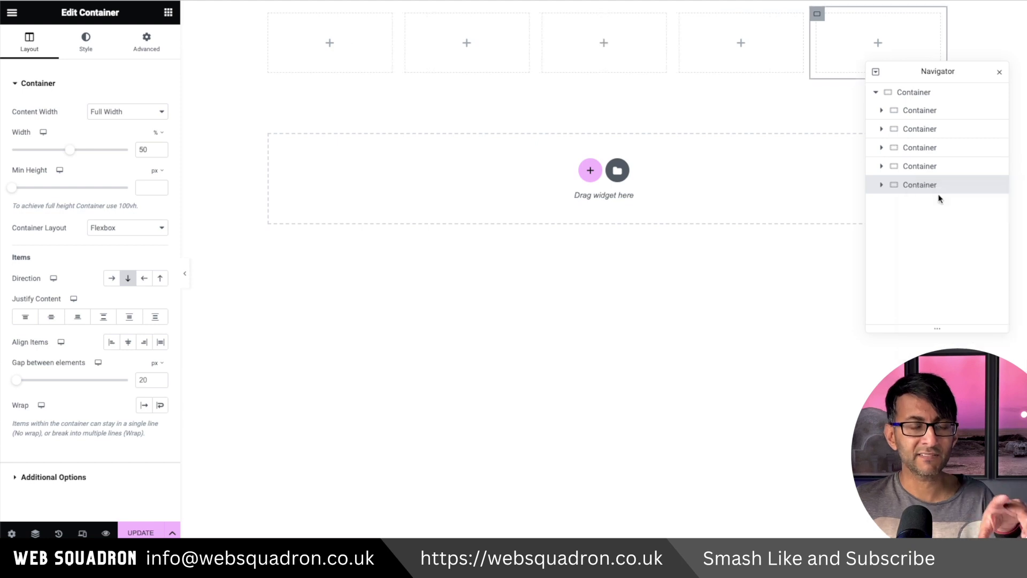
Set the parent container's width to 1100 px and its minimum height to 100 vh.
left_click(935, 94)
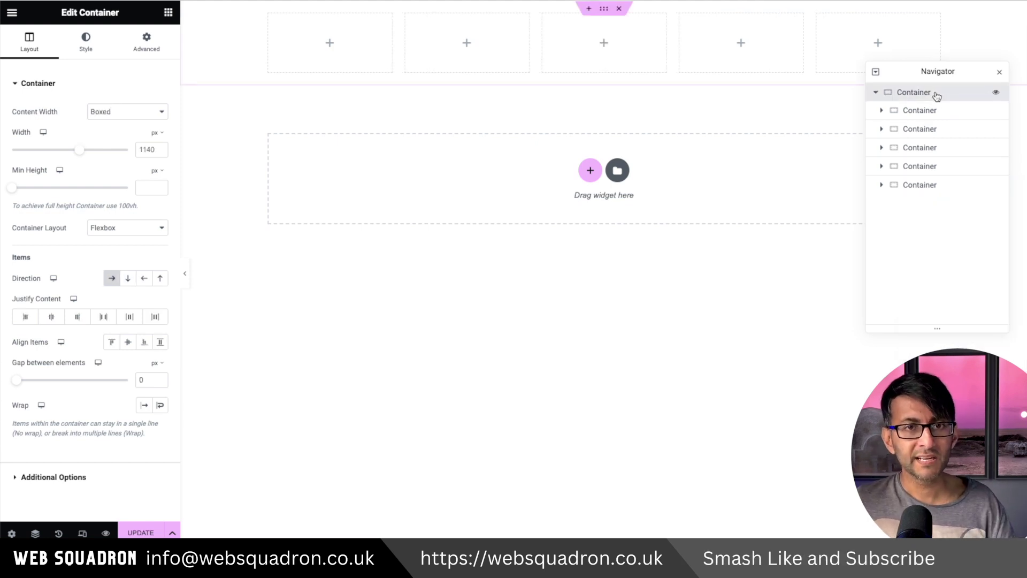
double_click(146, 150)
type("1100")
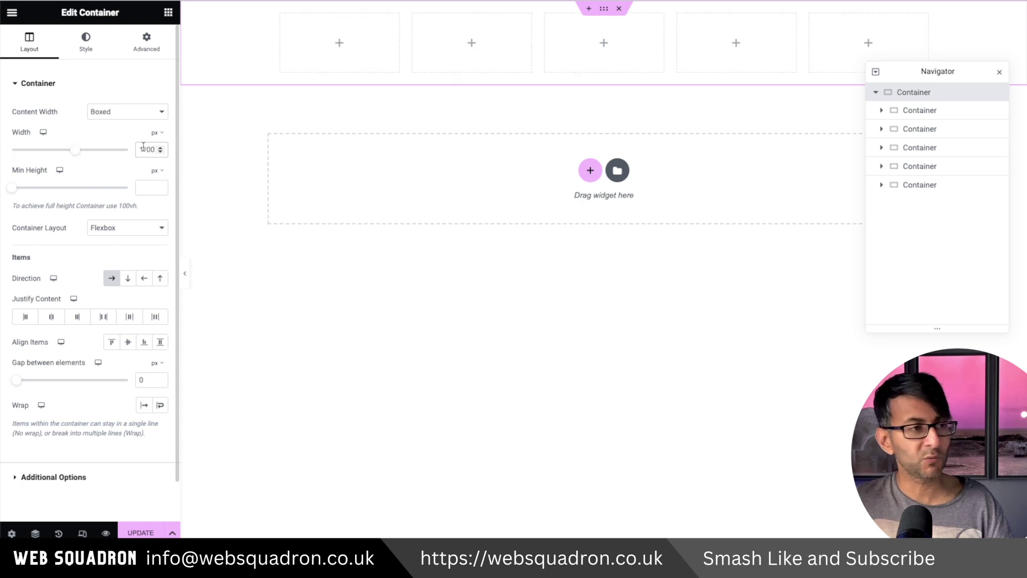
left_click(155, 170)
left_click(155, 223)
left_click(146, 187)
type("100")
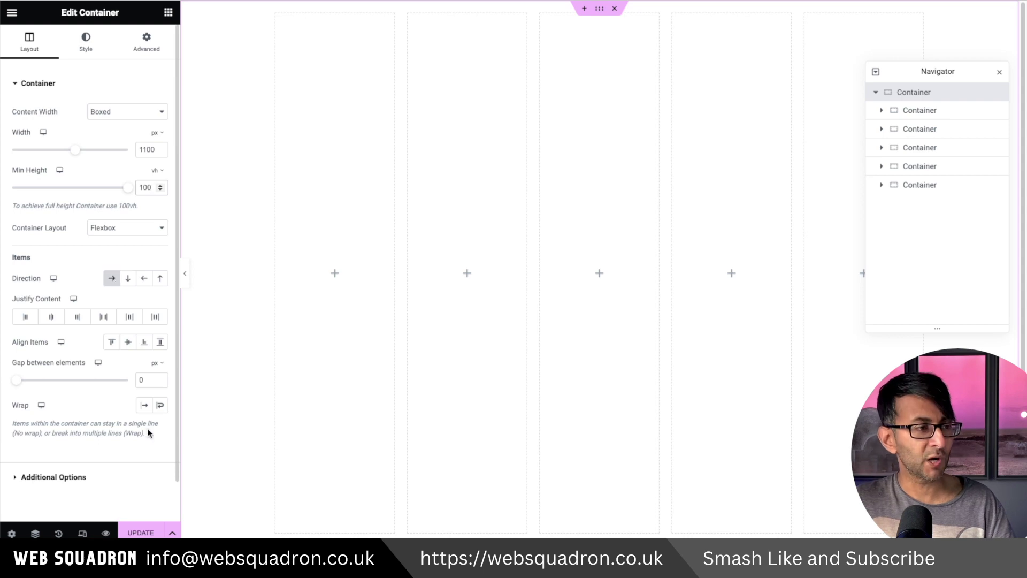
Enable wrapping on the parent container and set Align Content to Flex Start.
left_click(160, 405)
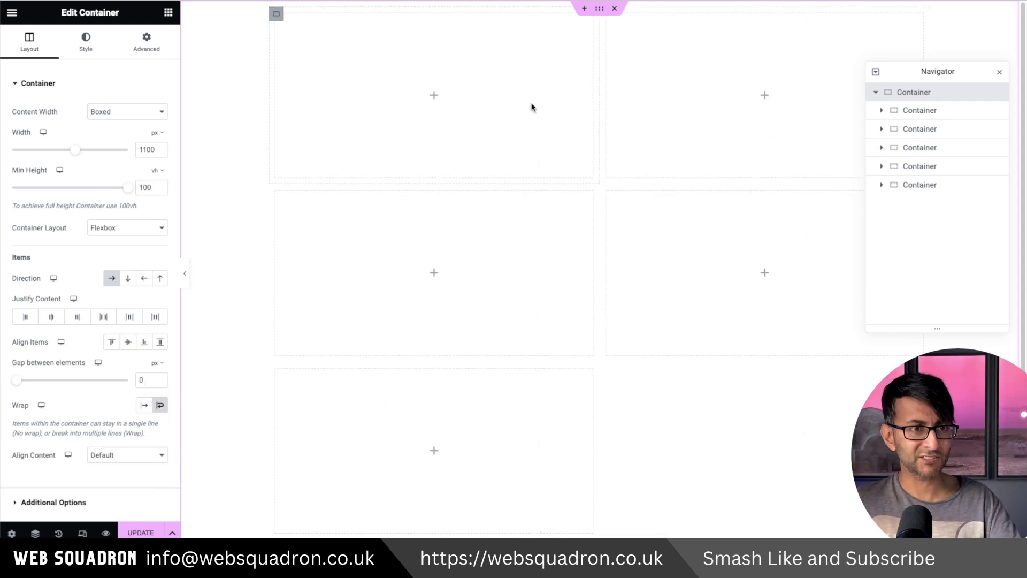
left_click(133, 455)
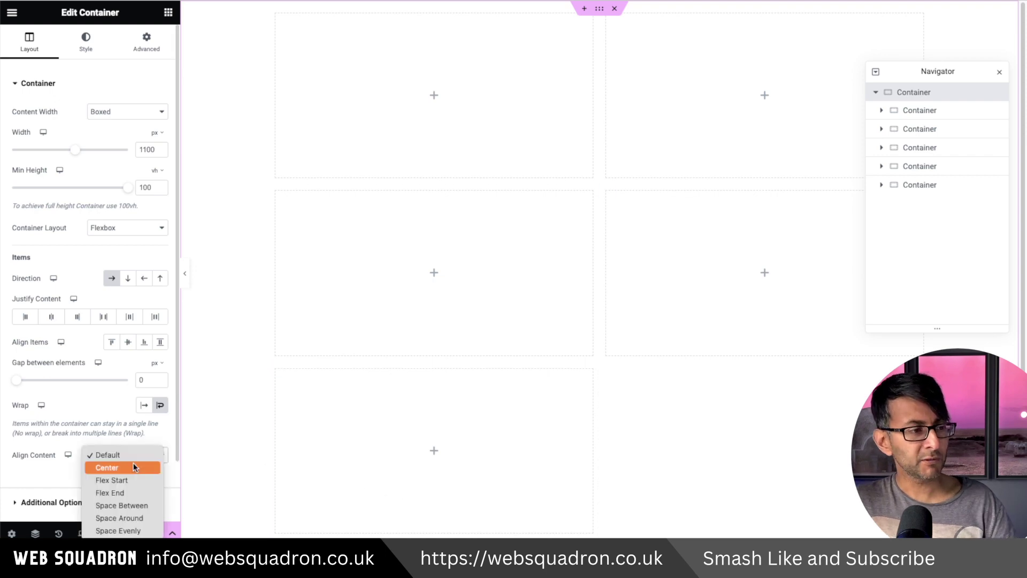
left_click(134, 480)
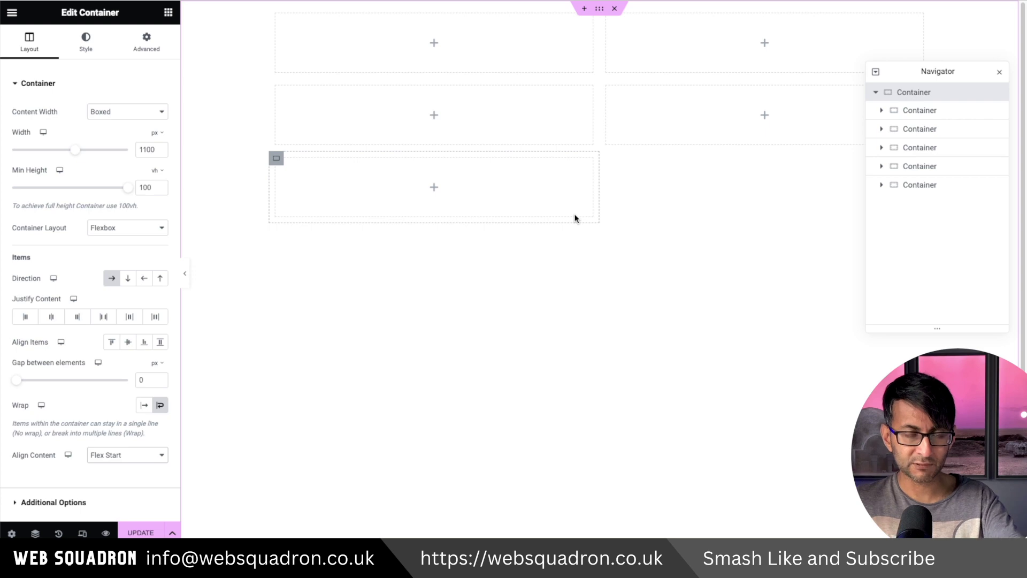
Return the parent container's Align Content to Default and switch wrapping off and on again.
left_click(132, 455)
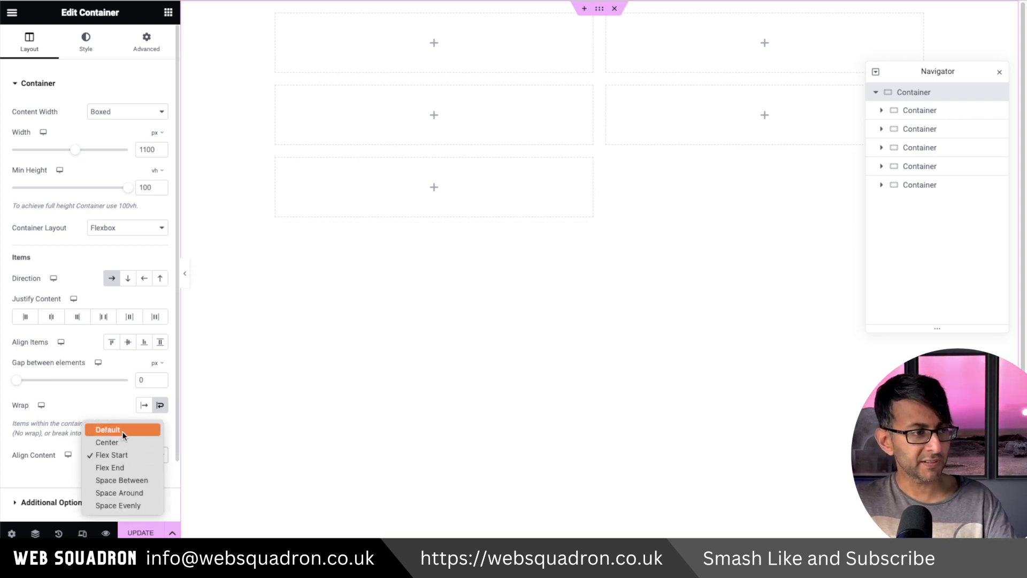
key("Escape")
key("Up")
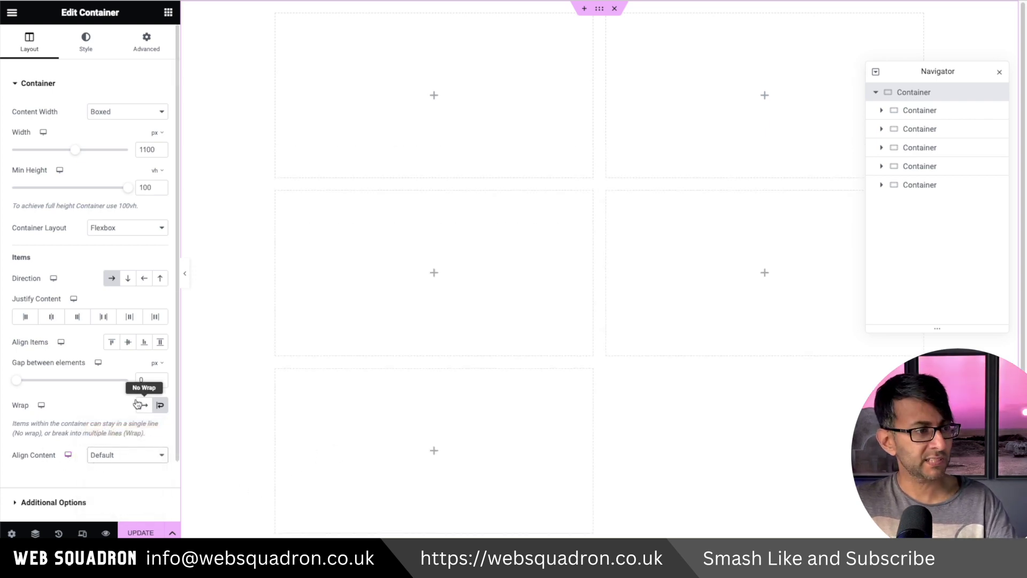
left_click(160, 407)
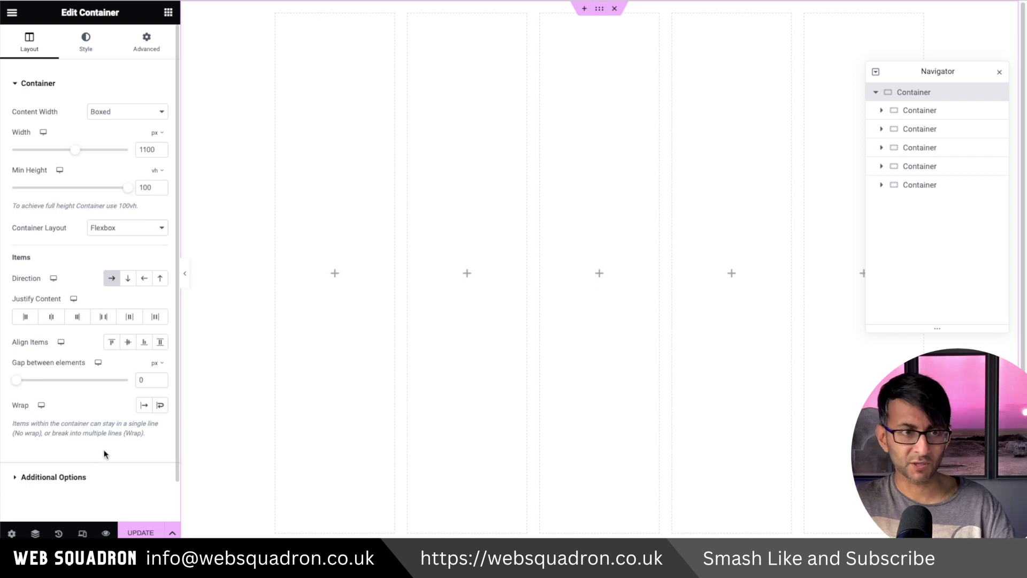
left_click(160, 406)
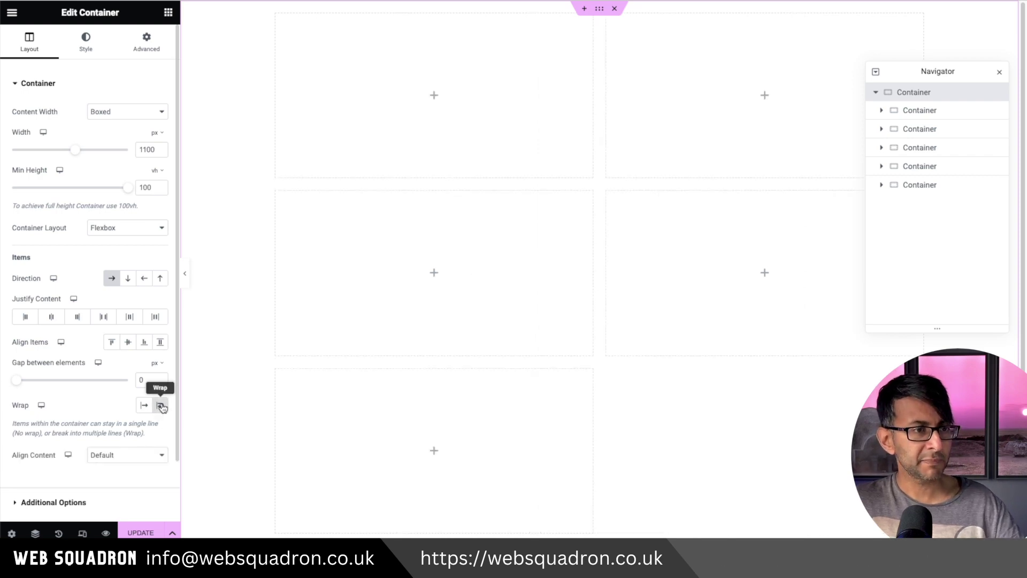
Try Center as the parent container's Align Content, and settle on Flex Start.
left_click(130, 453)
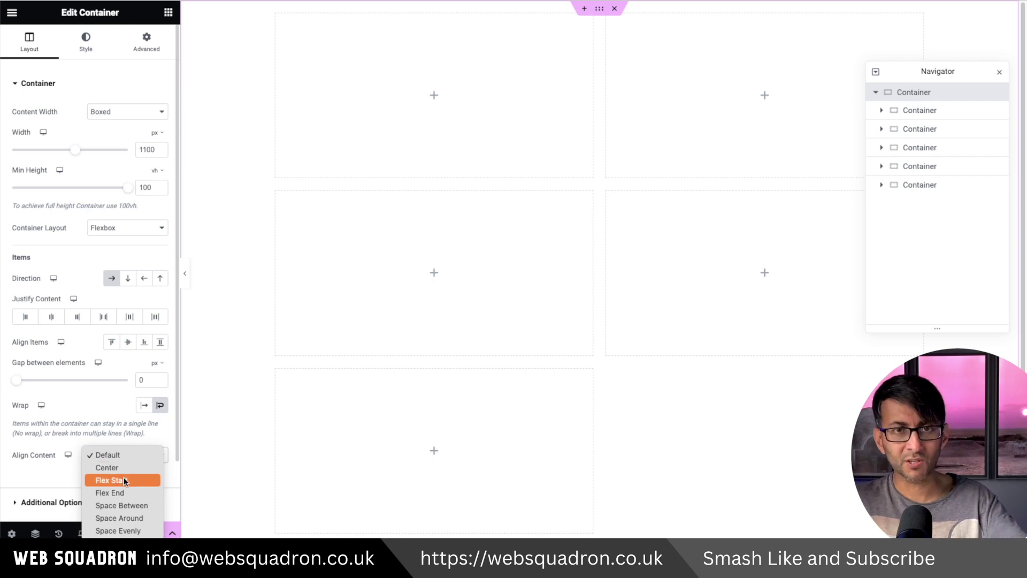
left_click(126, 469)
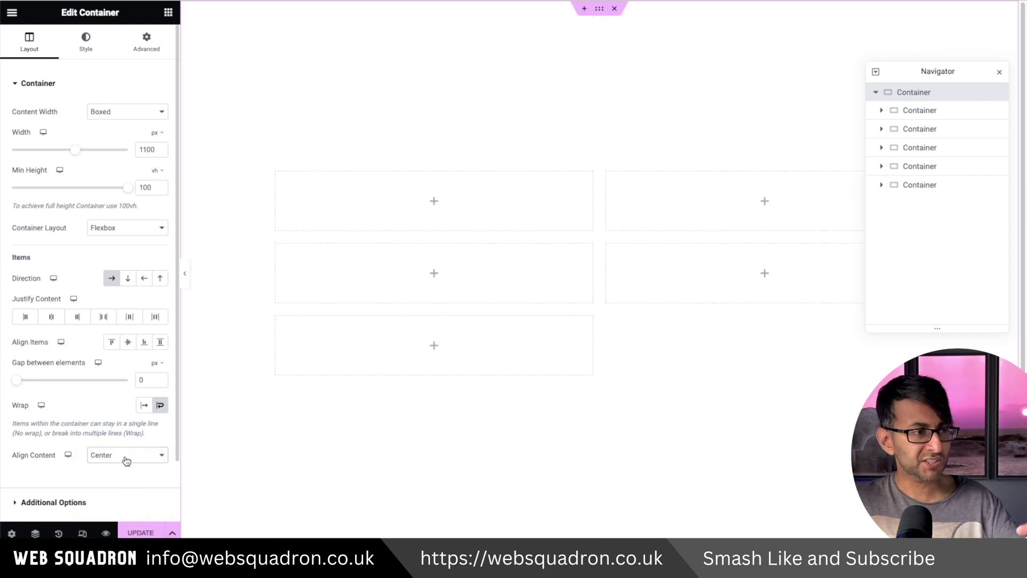
left_click(126, 457)
left_click(120, 468)
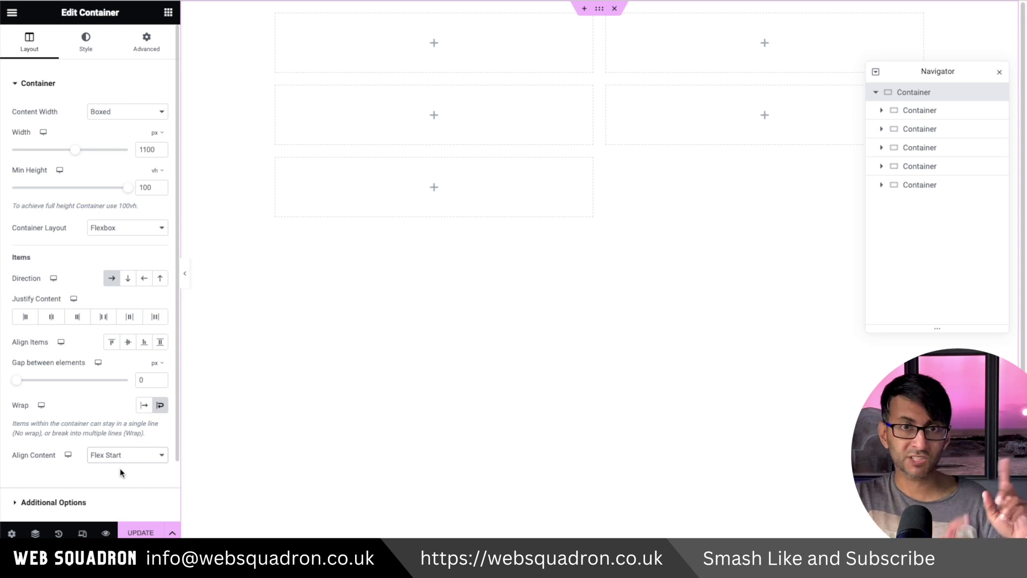
Set the first inner container's width to 33.3%.
left_click(936, 110)
double_click(146, 151)
type("33.3")
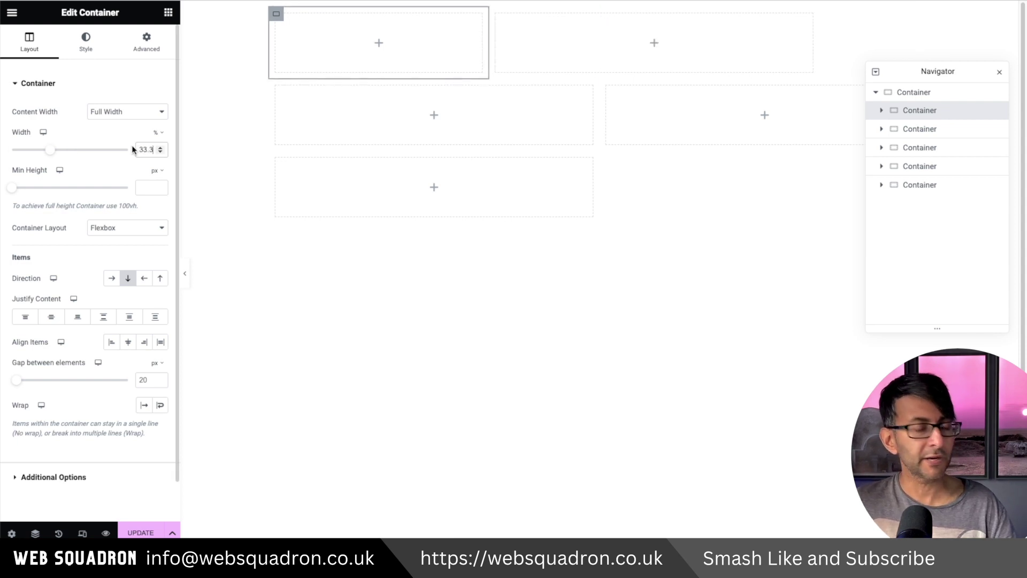
Set the padding to 0 px on all sides for both the first inner container and the parent container.
left_click(927, 94)
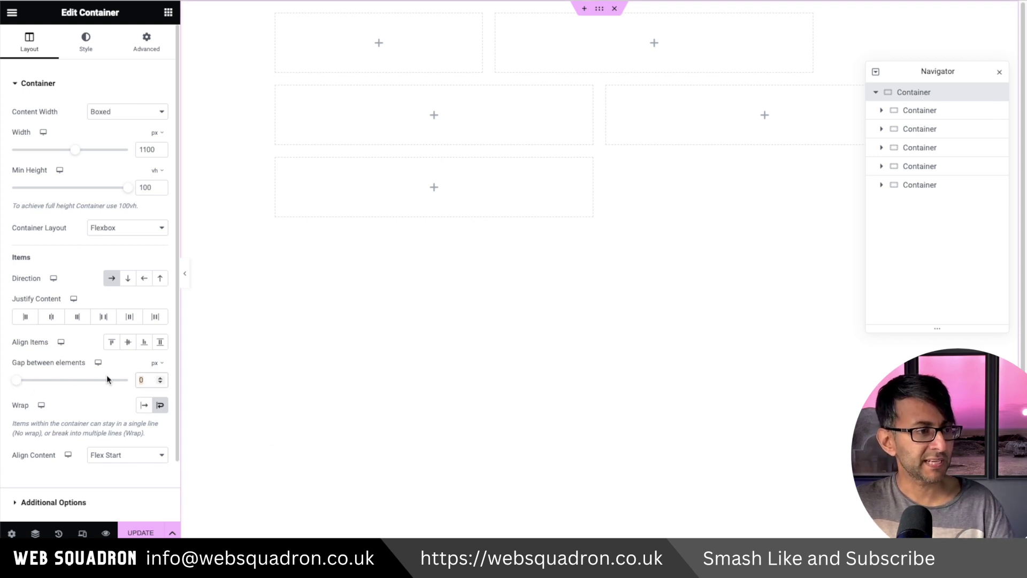
left_click(936, 110)
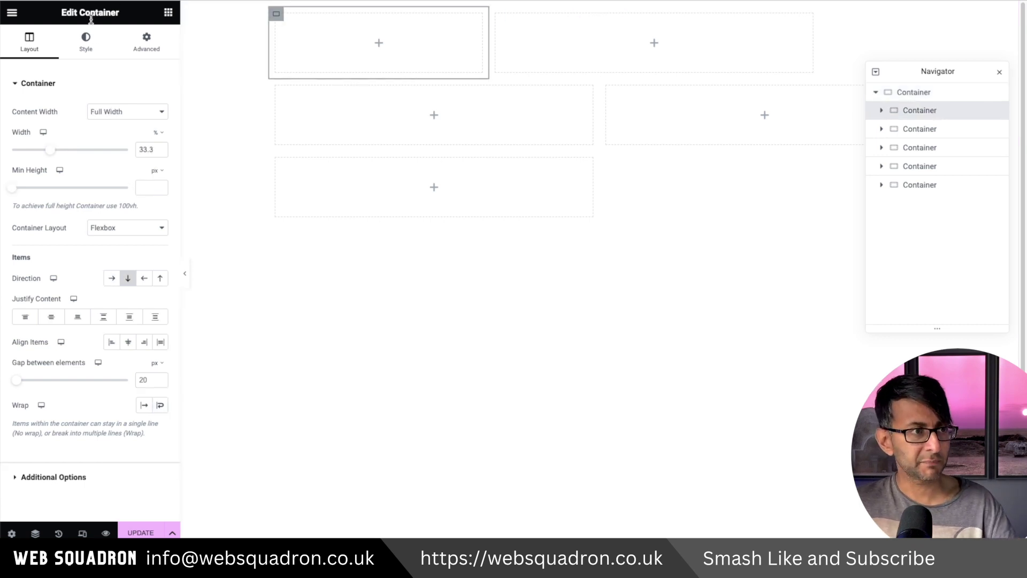
left_click(146, 40)
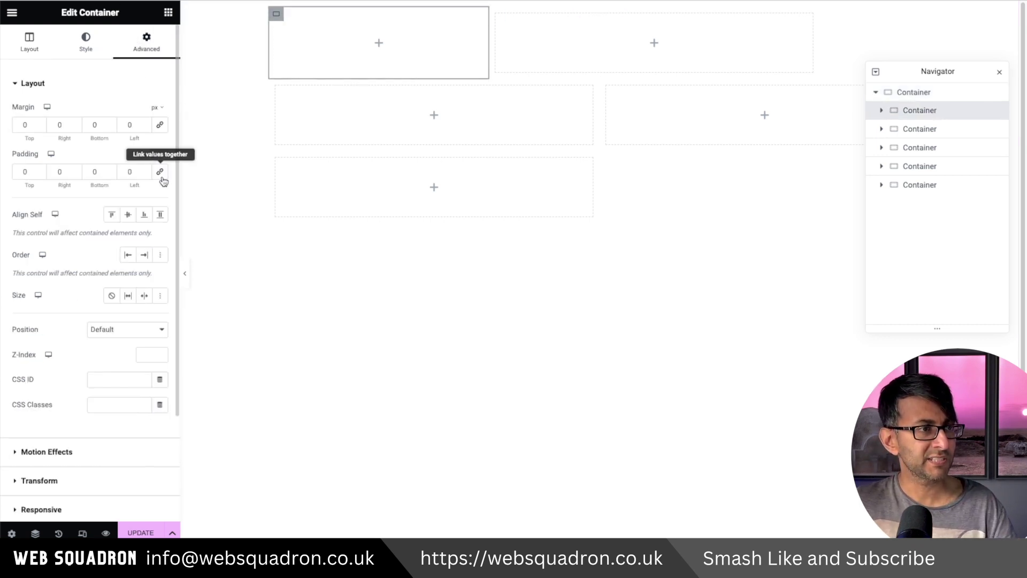
left_click(941, 96)
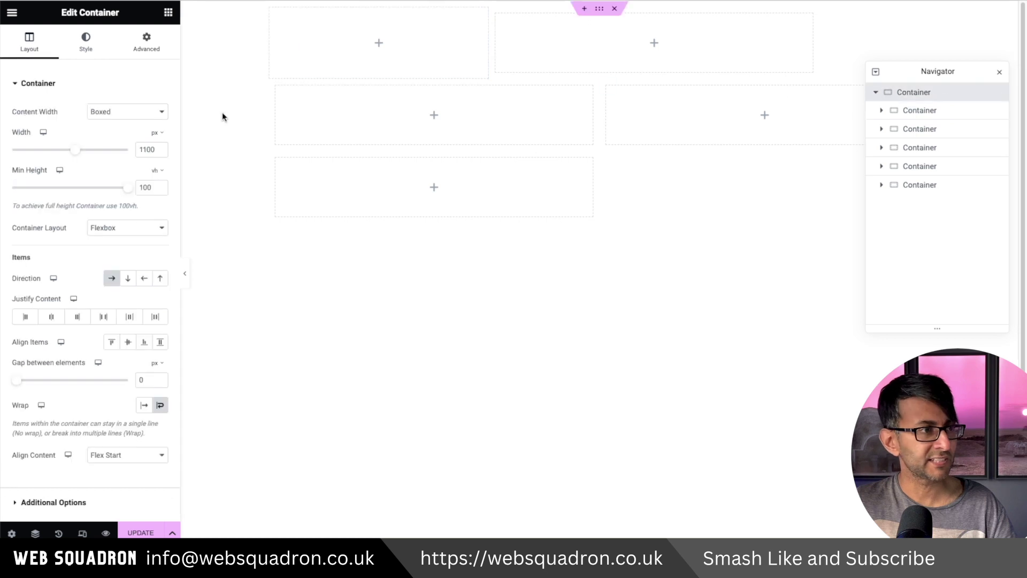
left_click(146, 41)
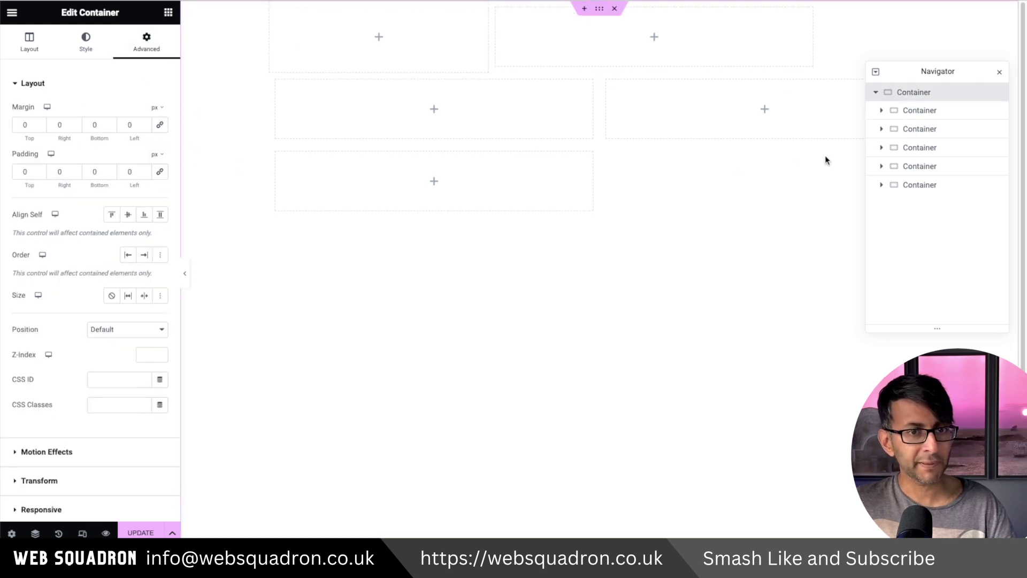
Delete the other four inner containers, keeping only the first one inside the parent.
right_click(935, 130)
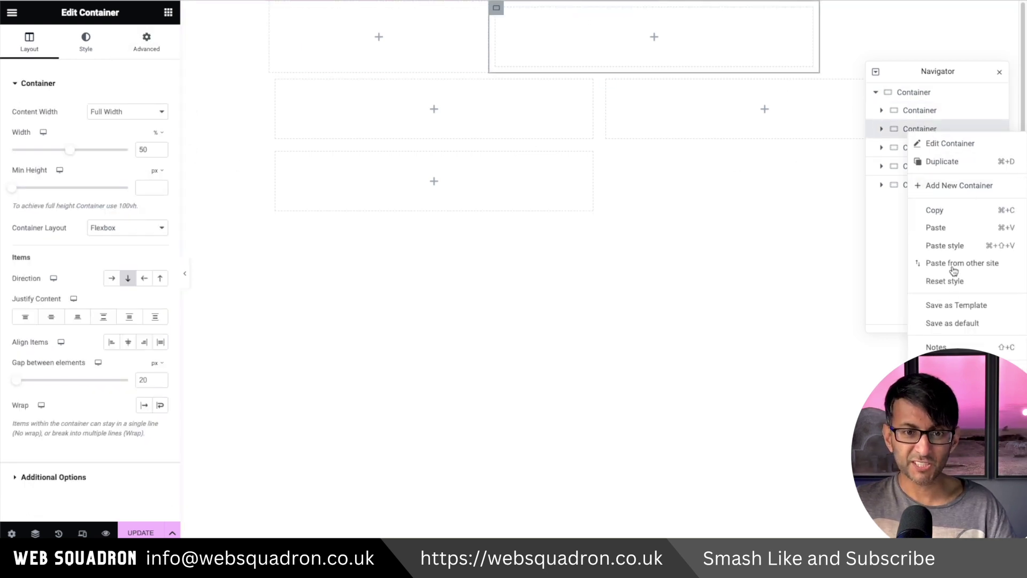
left_click(942, 396)
right_click(916, 130)
key("Delete")
right_click(935, 130)
key("Delete")
right_click(933, 130)
key("Delete")
Set the remaining inner container's minimum height to 70 vh.
left_click(934, 116)
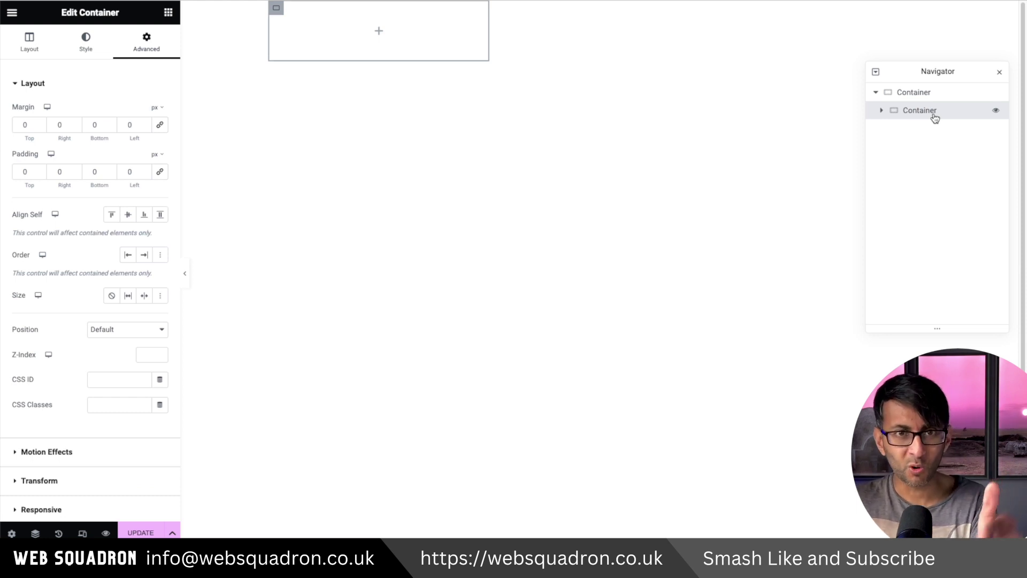
left_click(919, 111)
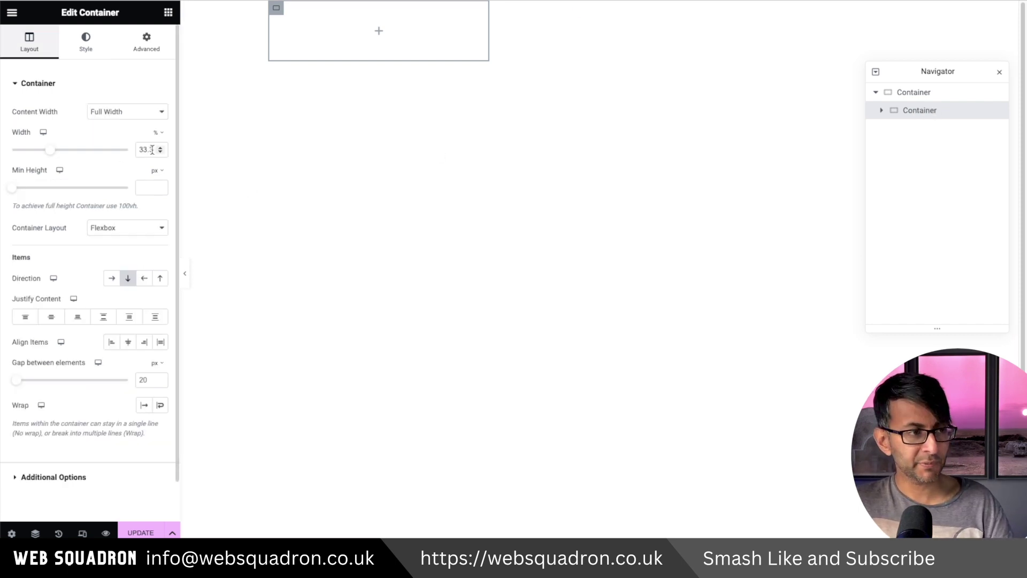
left_click(155, 170)
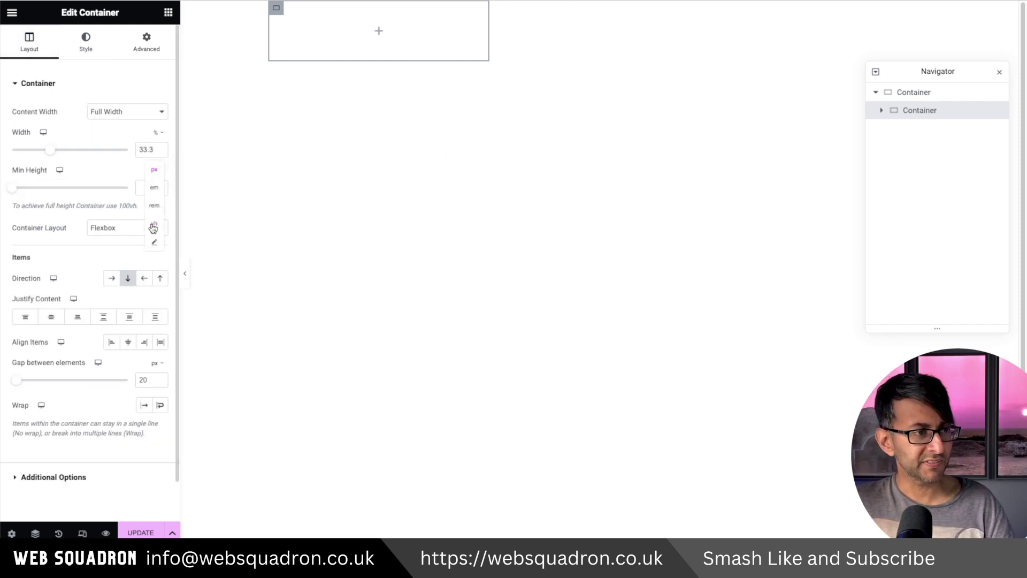
left_click(152, 225)
type("70")
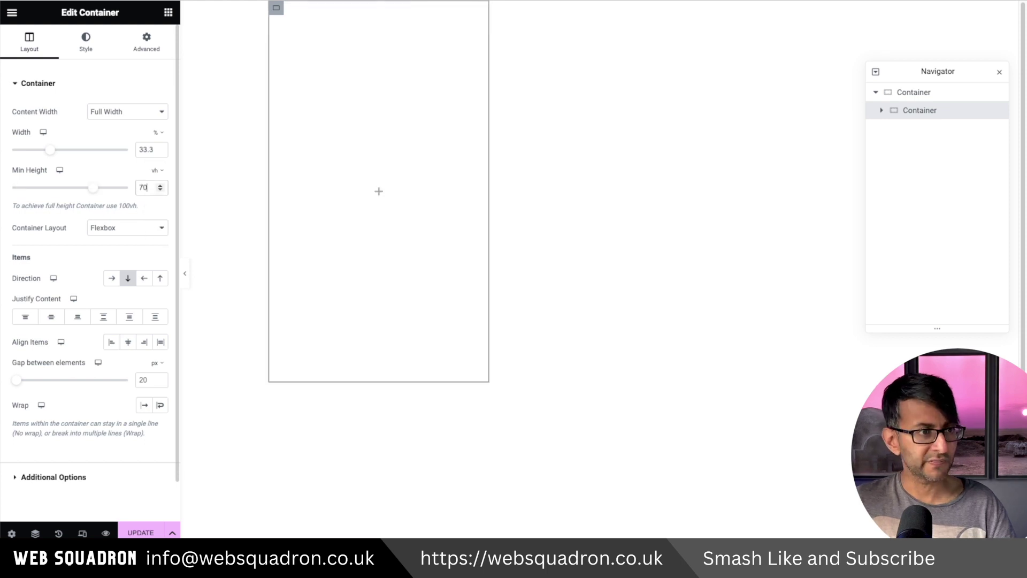
Duplicate the 70 vh inner container twice to make a row of three.
right_click(935, 111)
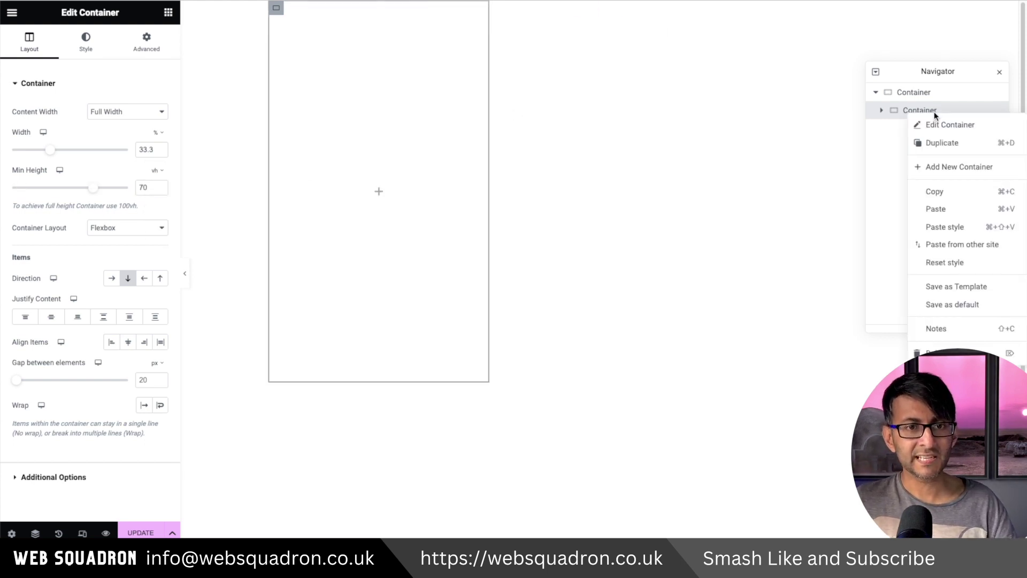
left_click(941, 144)
right_click(922, 137)
left_click(939, 159)
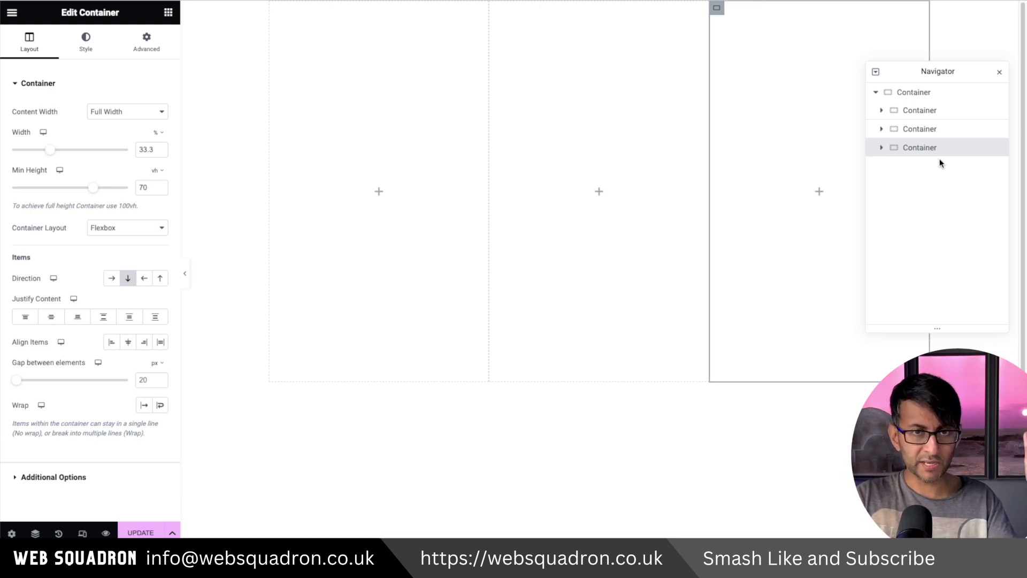
Duplicate the third inner container and give the copy a minimum height of 30 vh and a width of 50%.
right_click(935, 149)
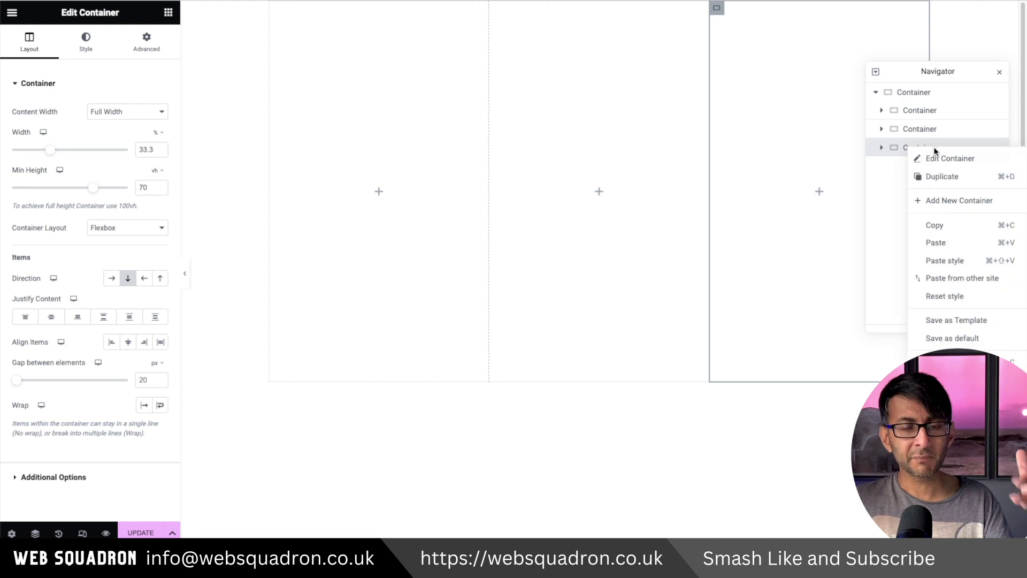
left_click(947, 180)
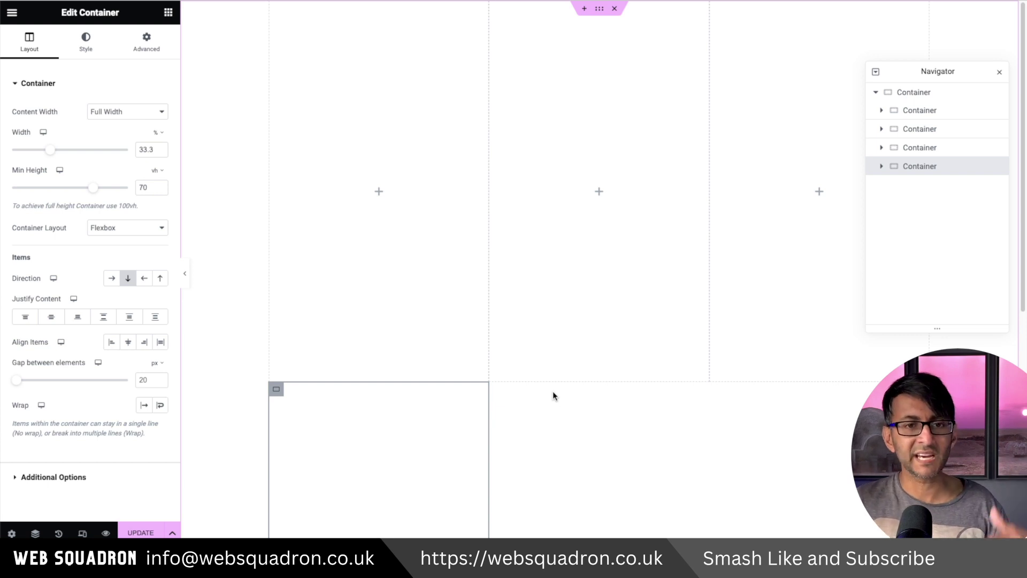
double_click(145, 187)
type("30")
double_click(153, 151)
type("50")
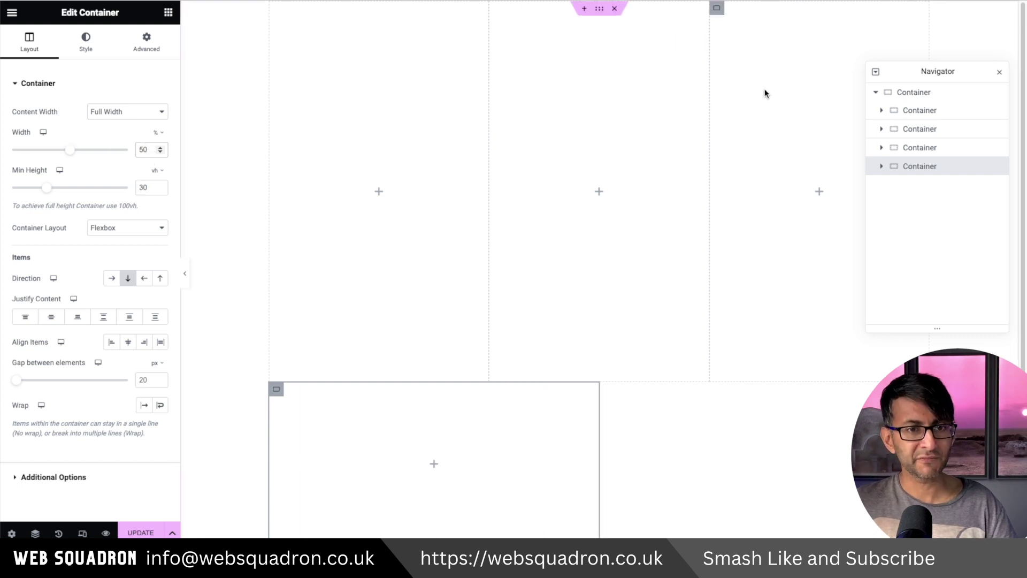
Duplicate the half-width 30 vh container to complete the row beneath the three tall containers.
right_click(909, 167)
left_click(933, 200)
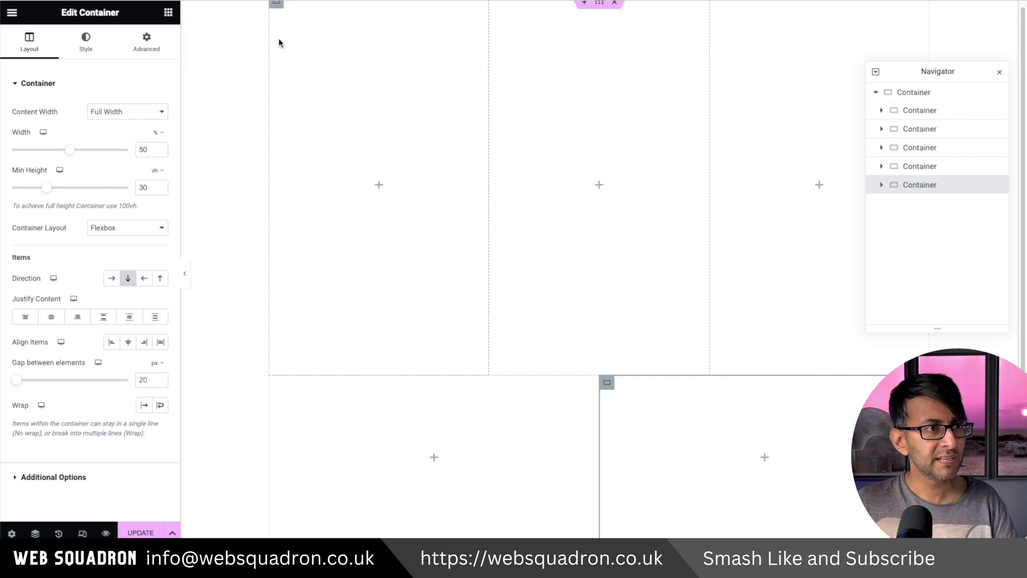
Give the first tall container a background image of the woman in the blue floral dress.
left_click(280, 10)
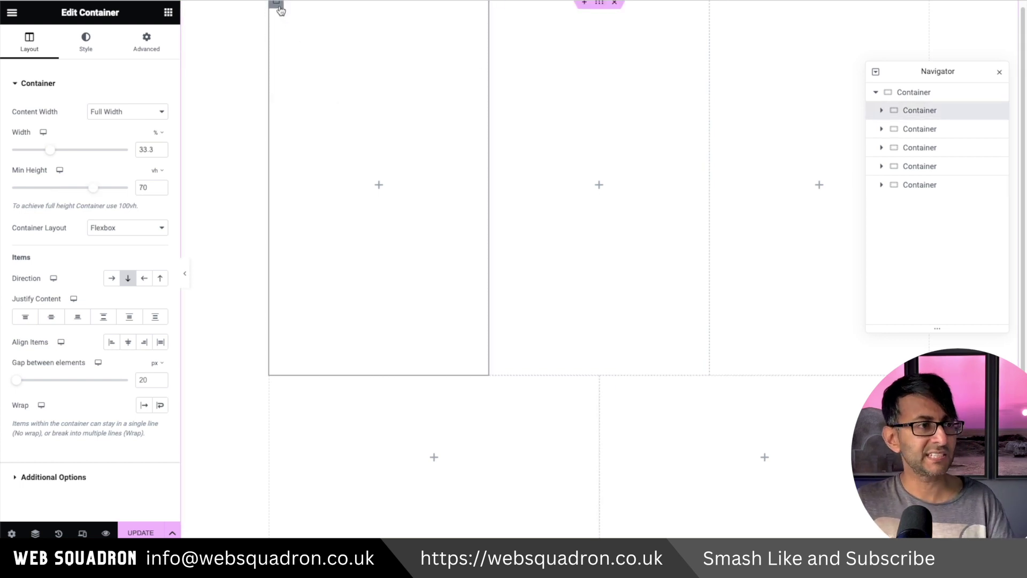
left_click(85, 43)
left_click(112, 138)
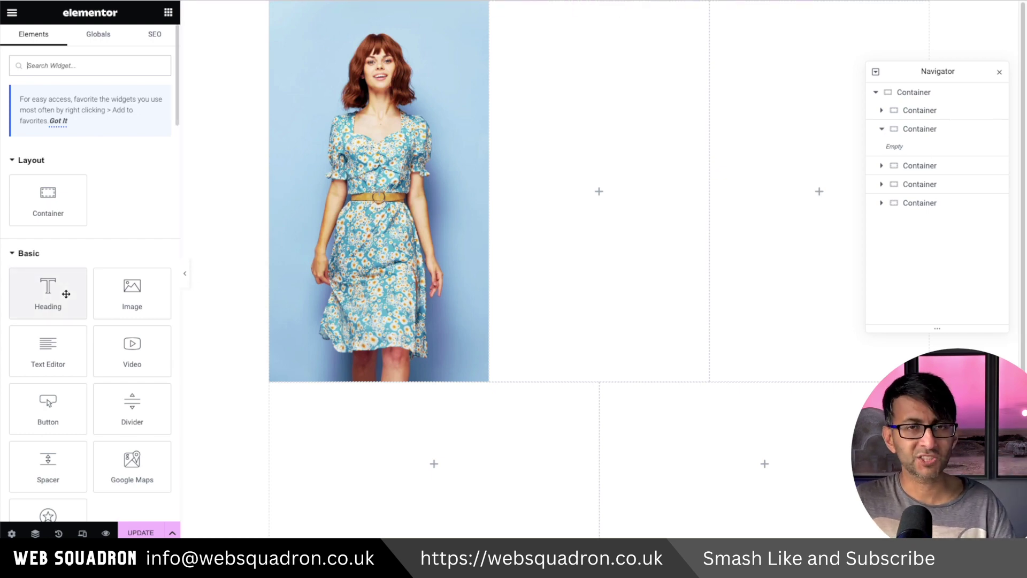
Add a heading to the second tall container and rename the five inner containers C1 to C5.
left_click_drag(40, 296, 559, 161)
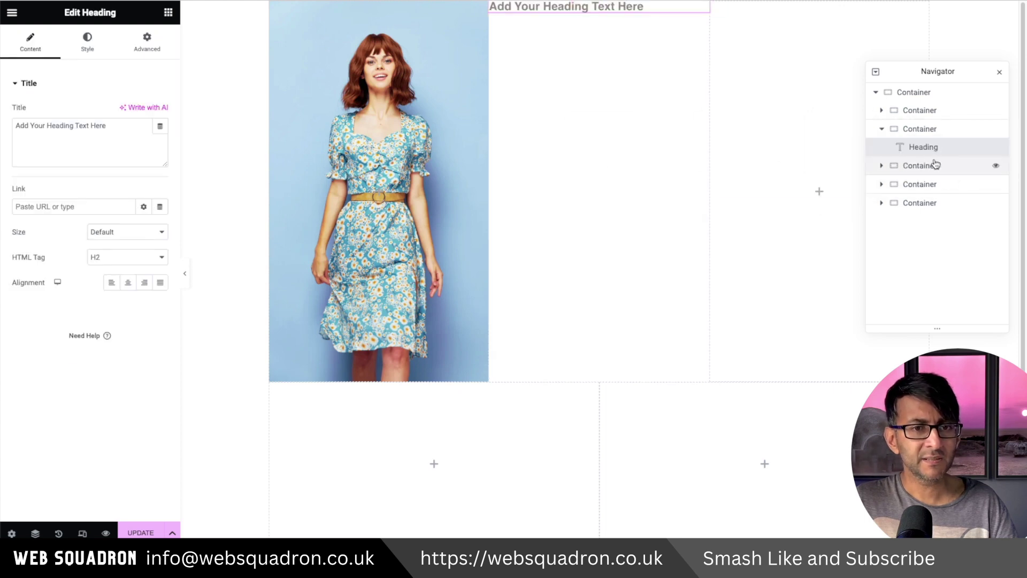
left_click(881, 129)
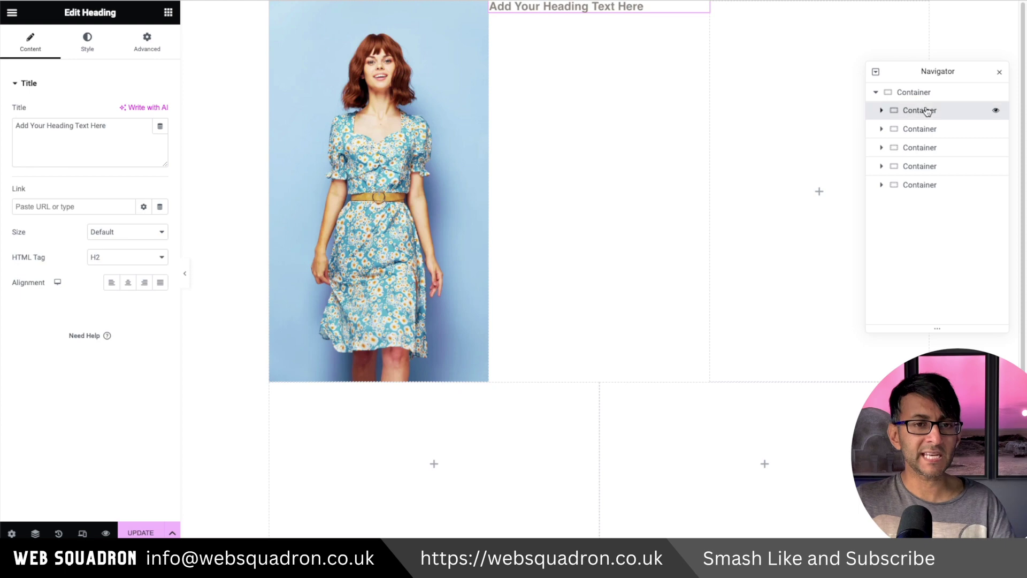
double_click(926, 110)
type("C1")
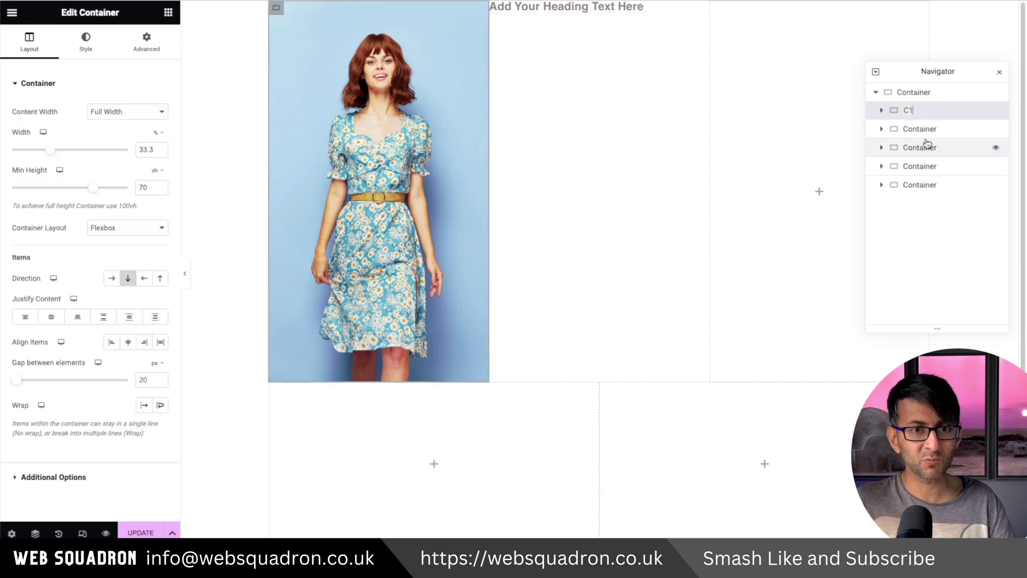
Duplicate the heading in C2 and add a text editor and a button beneath the two headings.
right_click(916, 149)
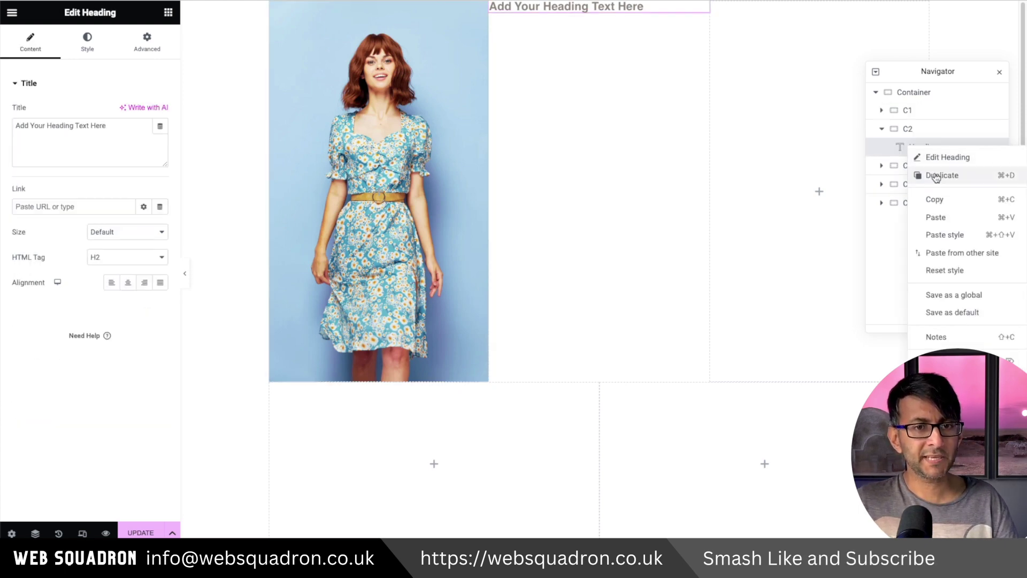
left_click(936, 174)
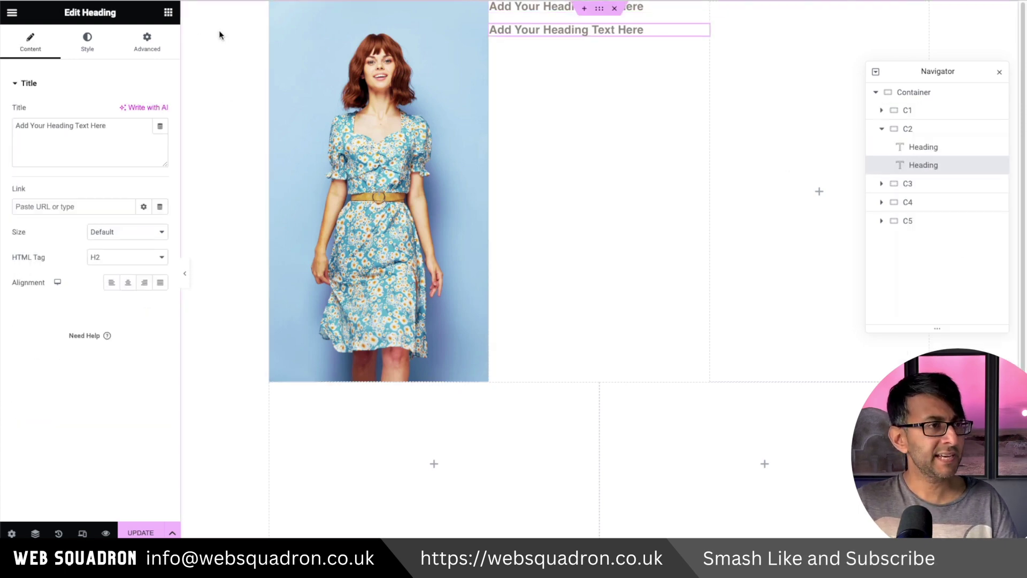
left_click(168, 12)
left_click_drag(48, 357, 160, 294)
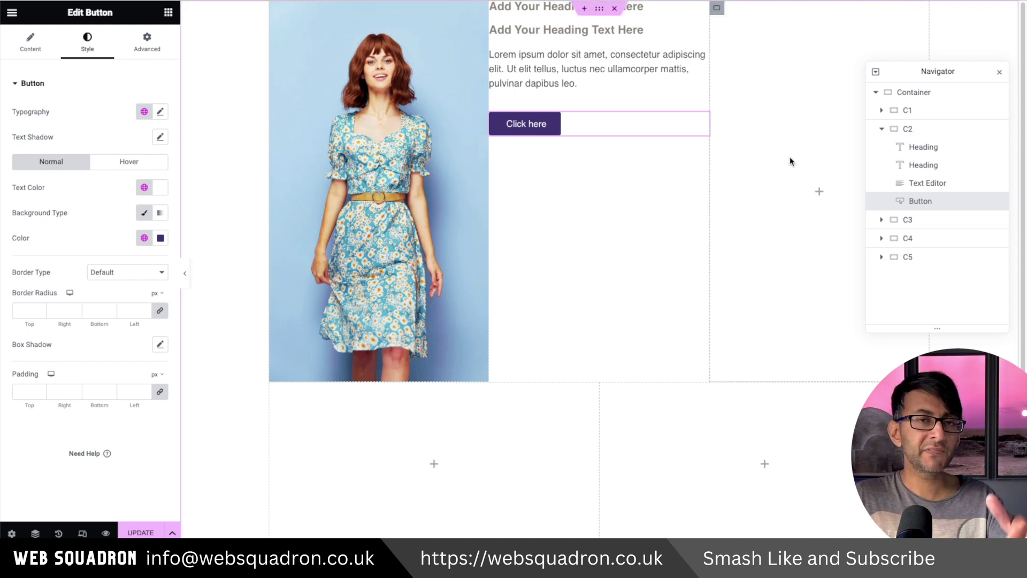
Add an image widget to C3 showing the brown leather bag, with the image size set to Full.
left_click(933, 216)
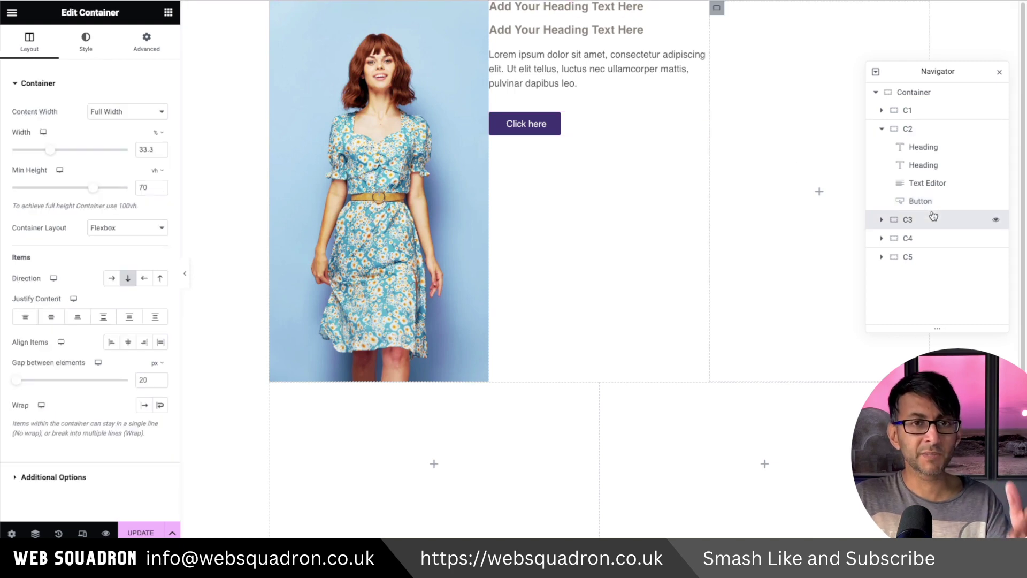
left_click(168, 13)
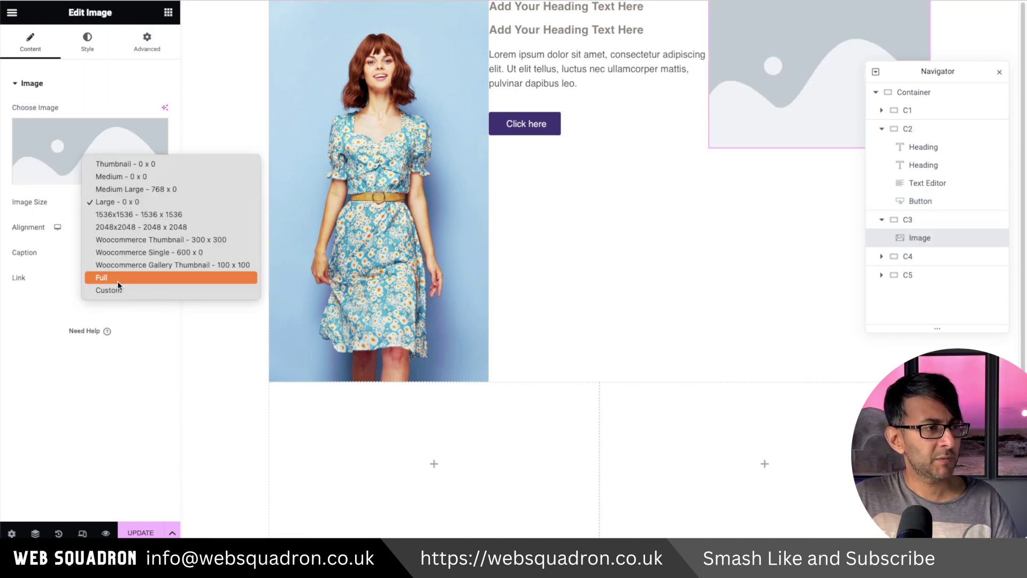
left_click(117, 279)
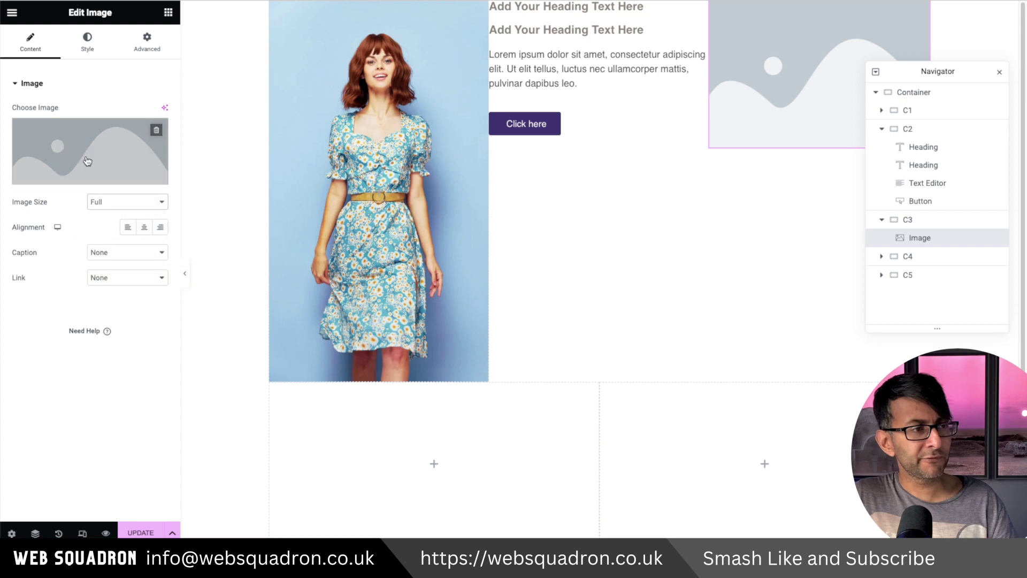
left_click(87, 161)
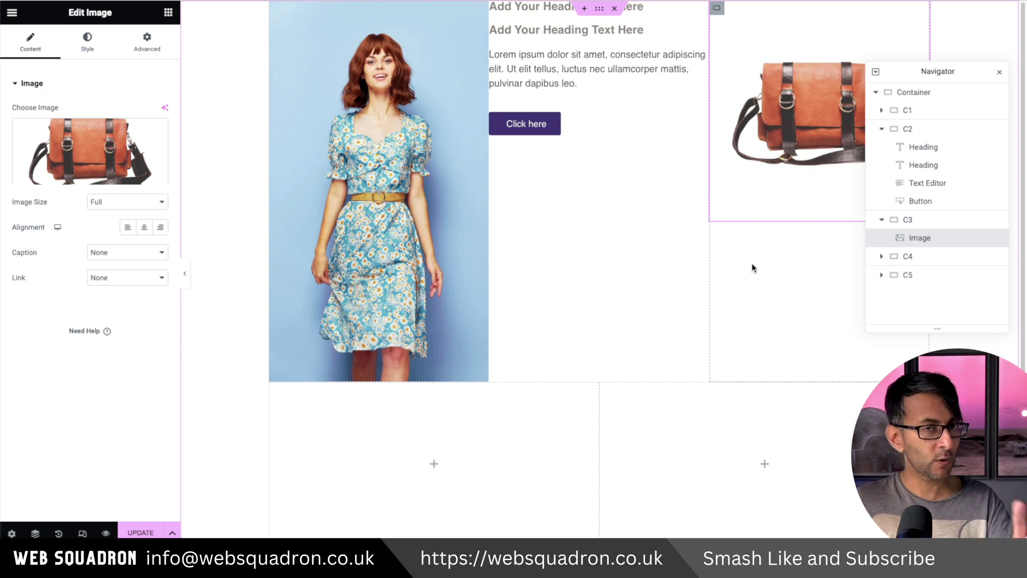
Centre C2's content in both directions and give the container 40 px of padding on its right and left sides.
left_click(918, 129)
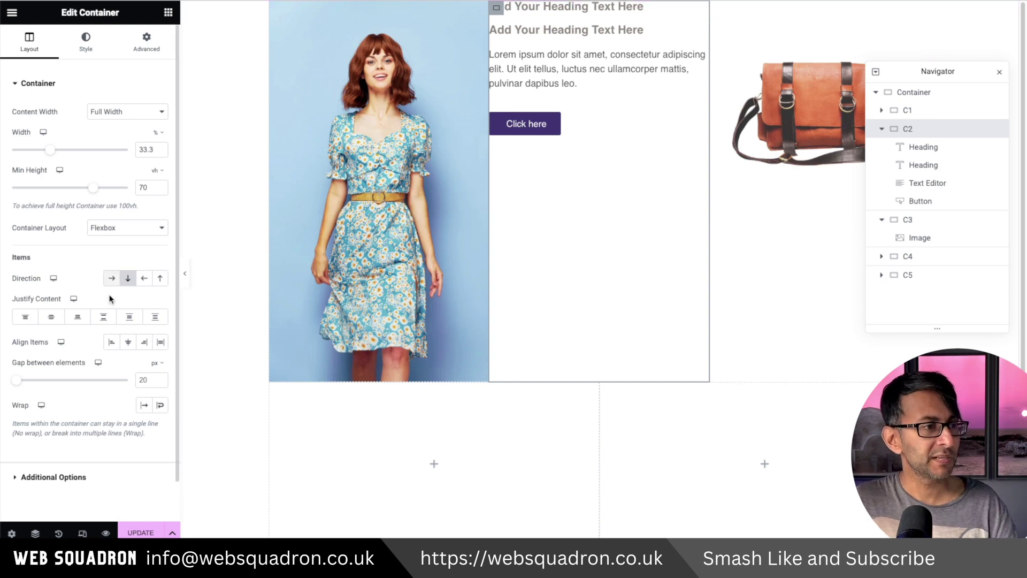
left_click(51, 317)
left_click(128, 343)
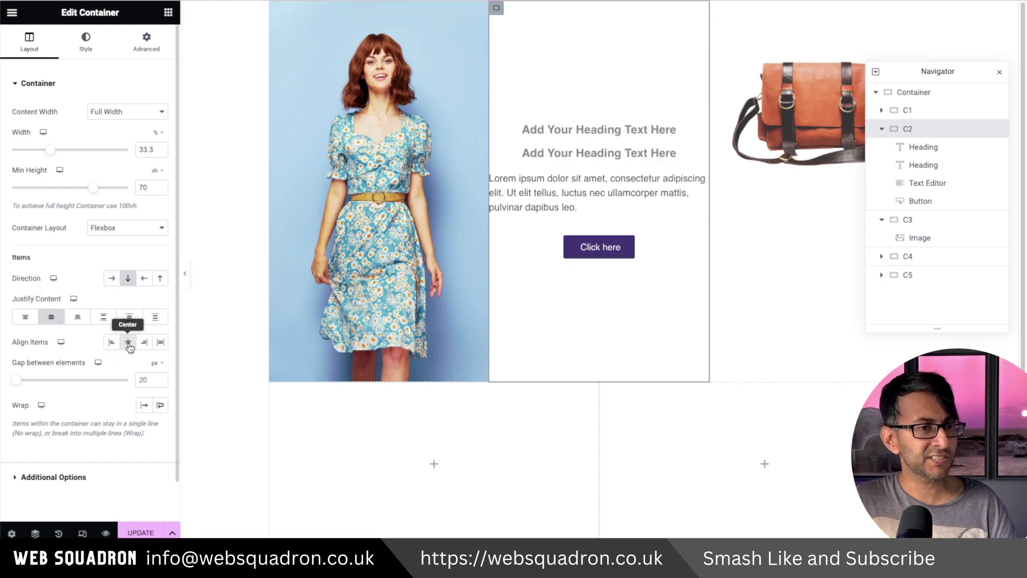
left_click(159, 51)
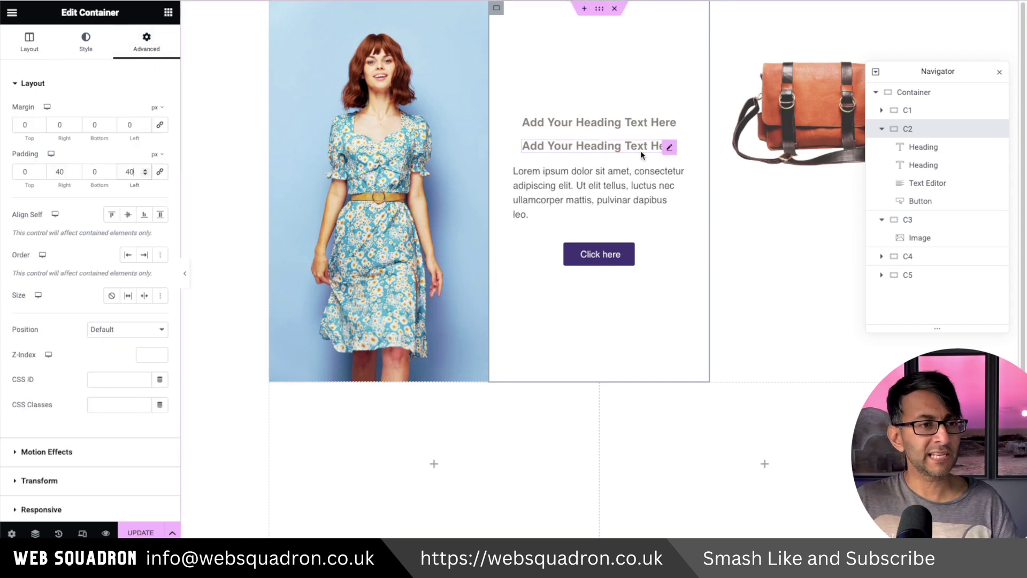
Replace C2's placeholder content with the headings "Make your Summer" and "The greatest range designed for you to stand out." and an orange "Shop Now" button.
left_click(630, 194)
right_click(910, 185)
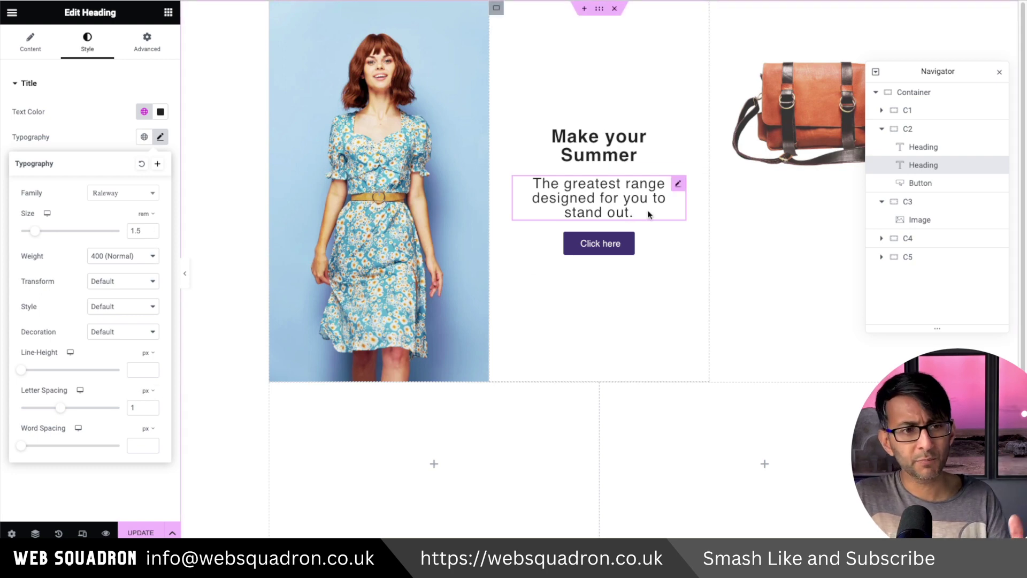
left_click(629, 242)
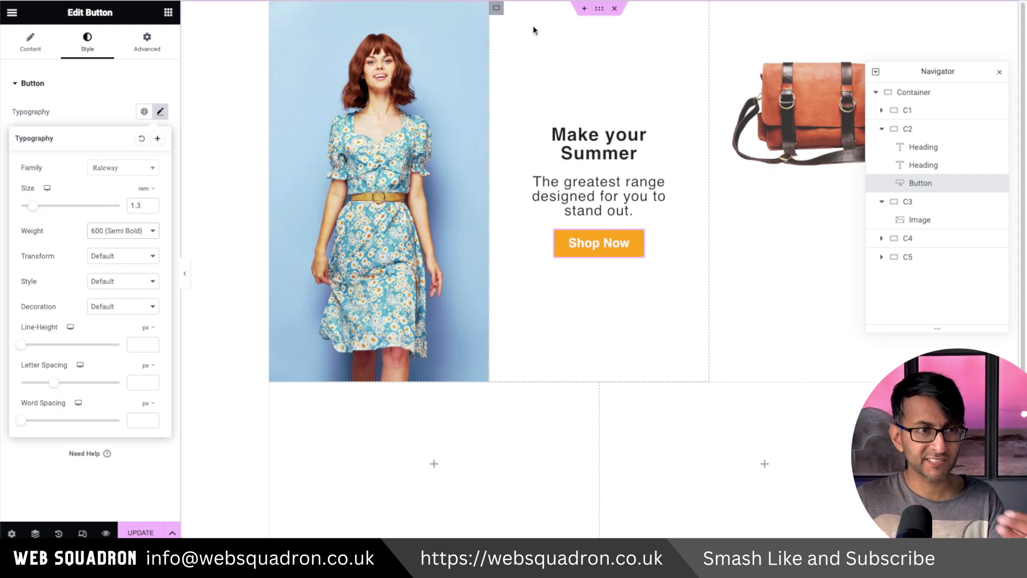
Fill C2's background with the pale cyan global colour using the classic background type.
left_click(493, 15)
left_click(86, 43)
left_click(114, 139)
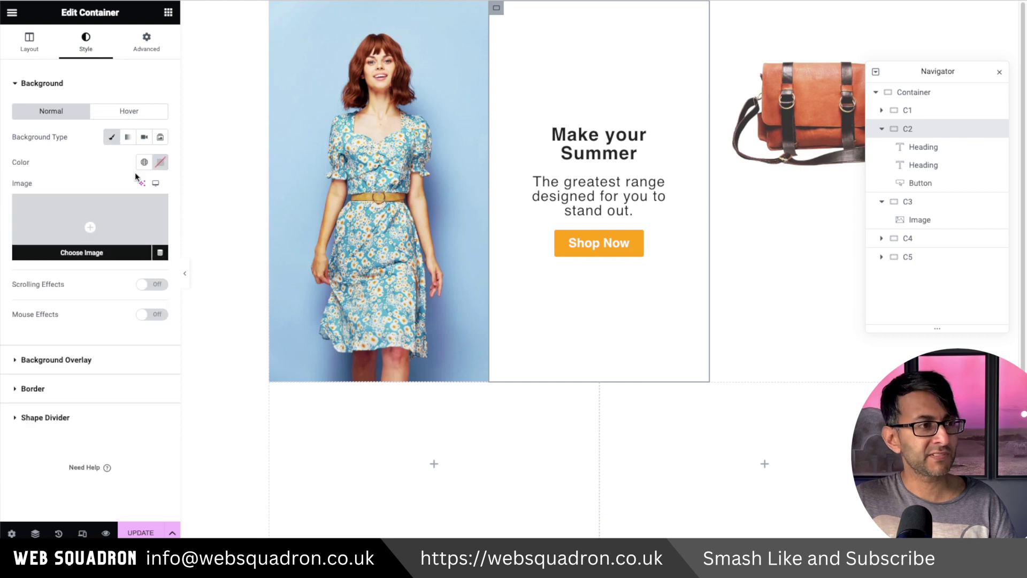
left_click(144, 161)
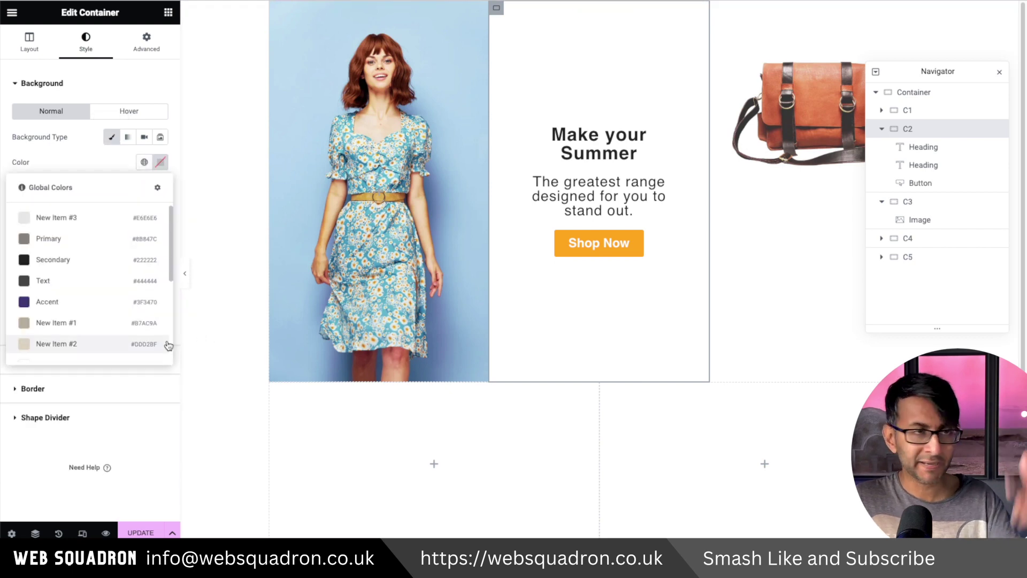
scroll(126, 328, "down", 3)
left_click(48, 241)
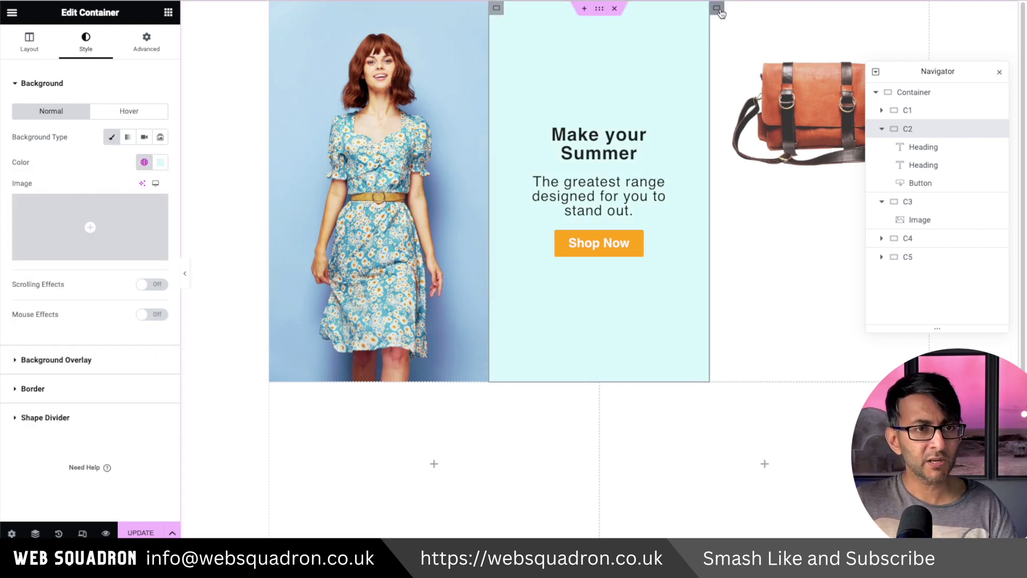
Fill C3's background behind the bag with the slate blue global colour.
left_click(776, 32)
left_click(83, 51)
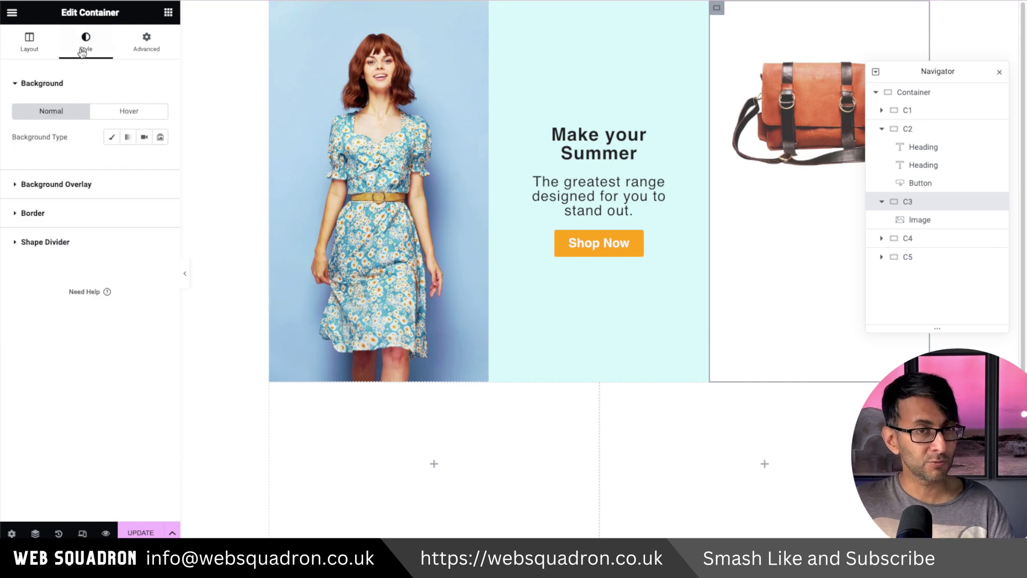
left_click(108, 138)
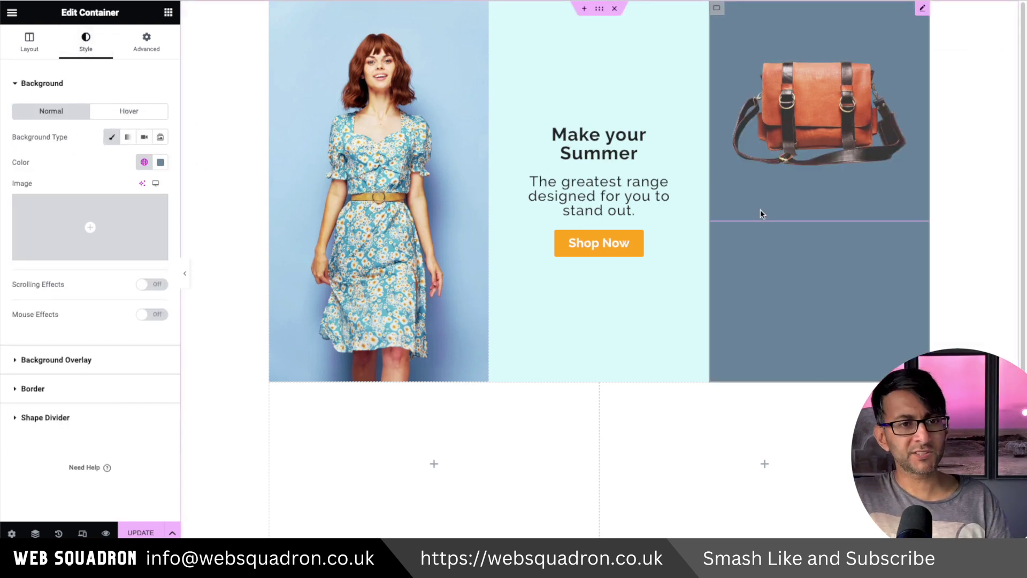
Turn C3's background into a gradient with the light blue global colour New Item #8 as its second colour.
left_click(126, 138)
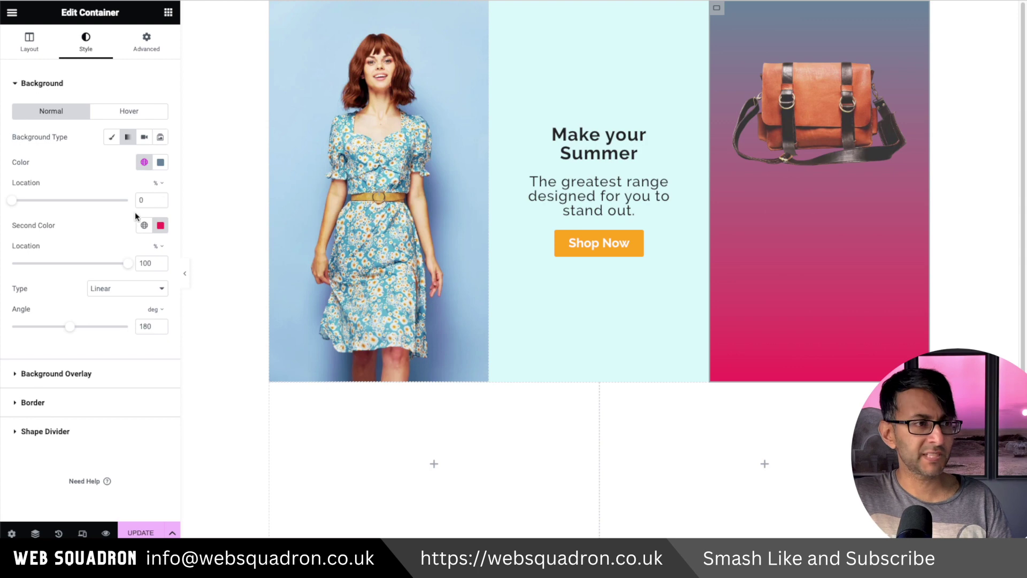
left_click(144, 225)
scroll(96, 369, "down", 1)
scroll(121, 386, "down", 3)
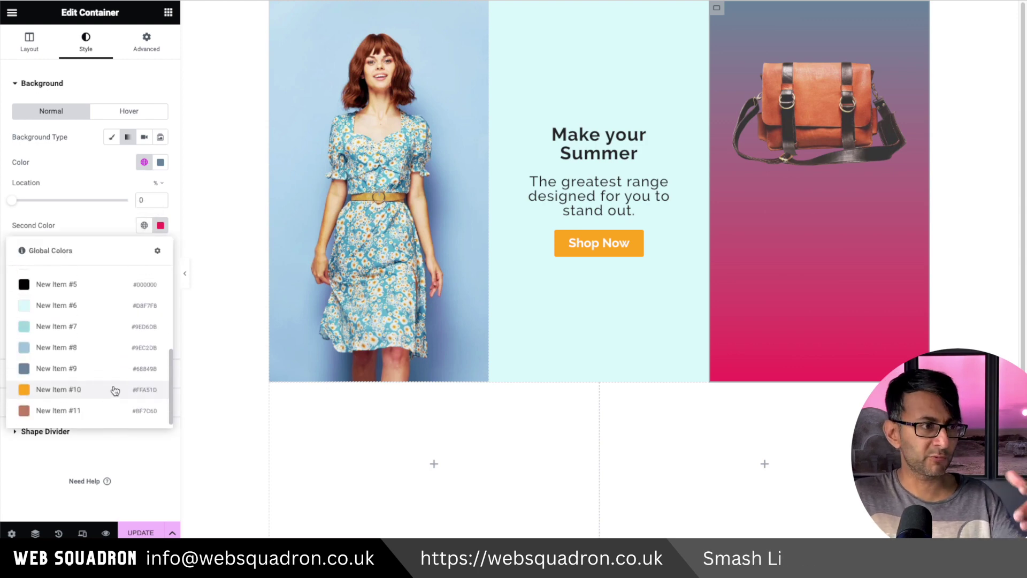
left_click(95, 348)
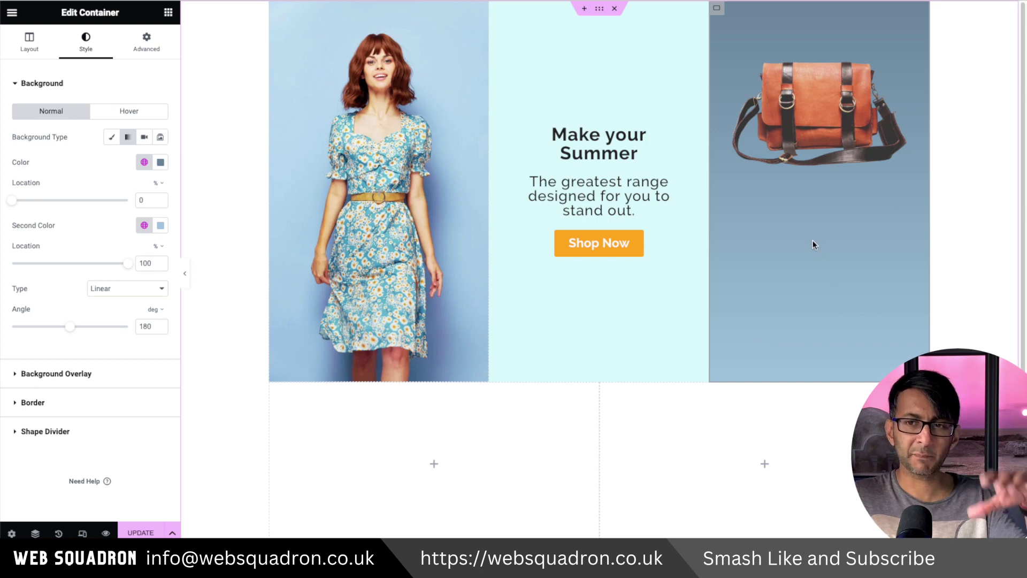
Set the angle of C3's linear background gradient to 0 degrees.
left_click_drag(69, 328, 13, 335)
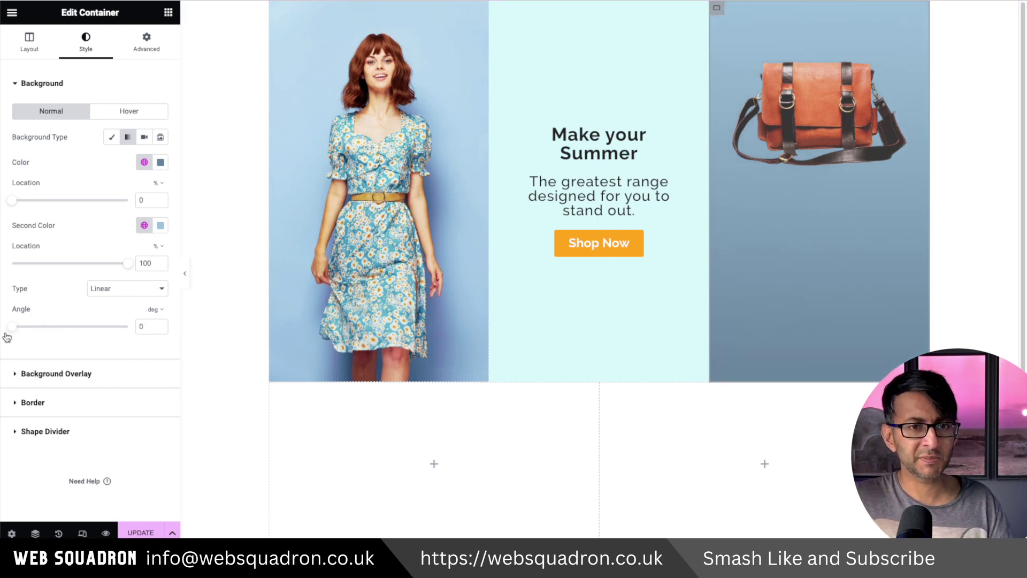
mouse_move(2, 340)
left_mouse_down()
mouse_move(53, 339)
mouse_move(15, 343)
left_mouse_up()
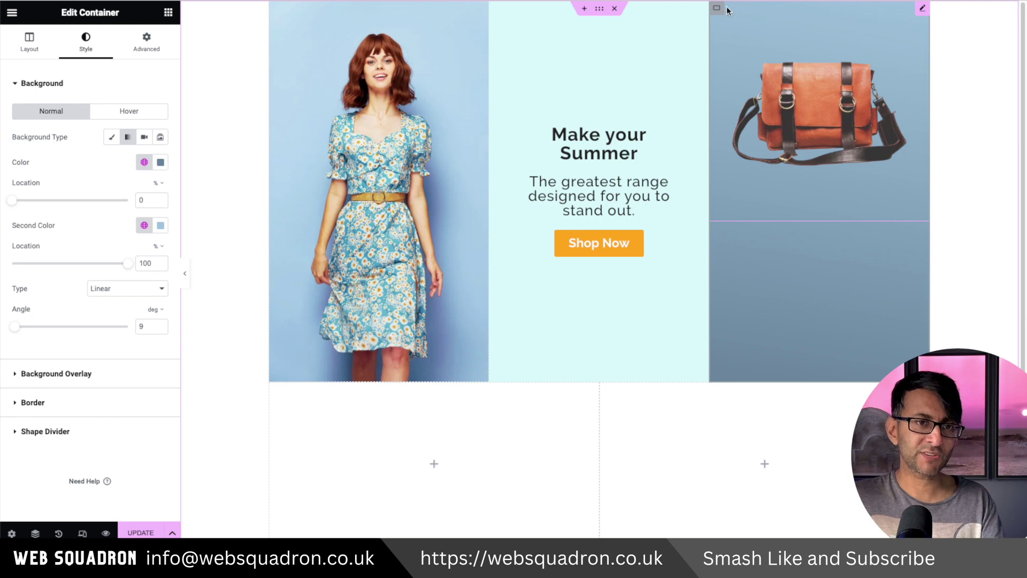
left_click_drag(16, 335, 4, 336)
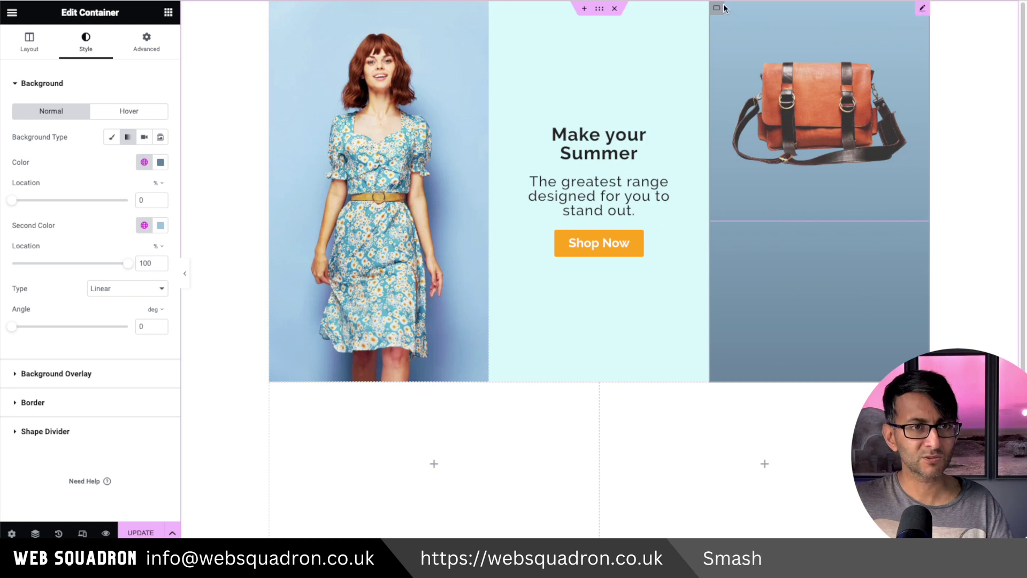
Centre the bag image vertically in C3 and set both its width and max width to 300 px.
left_click(33, 43)
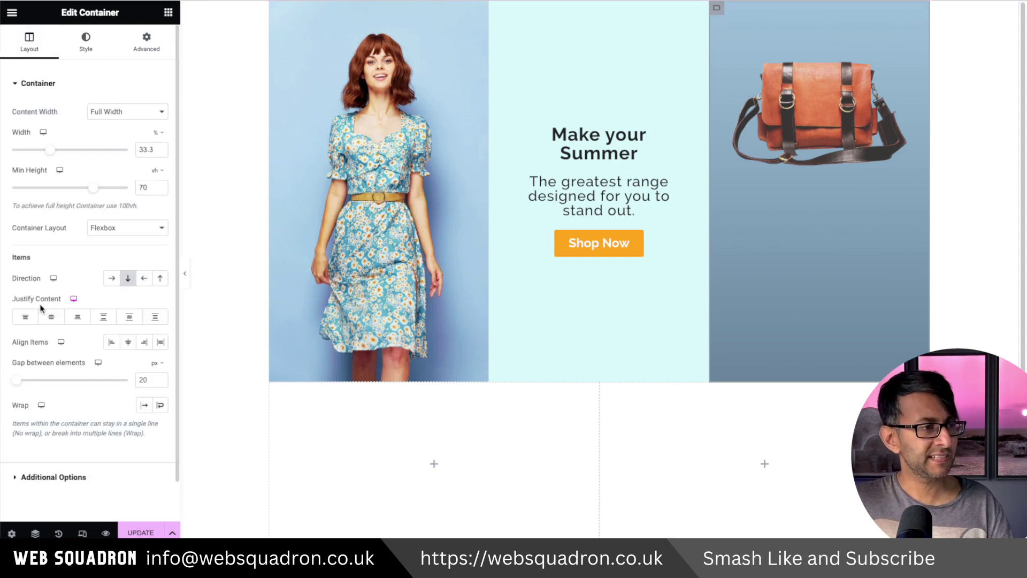
left_click(51, 318)
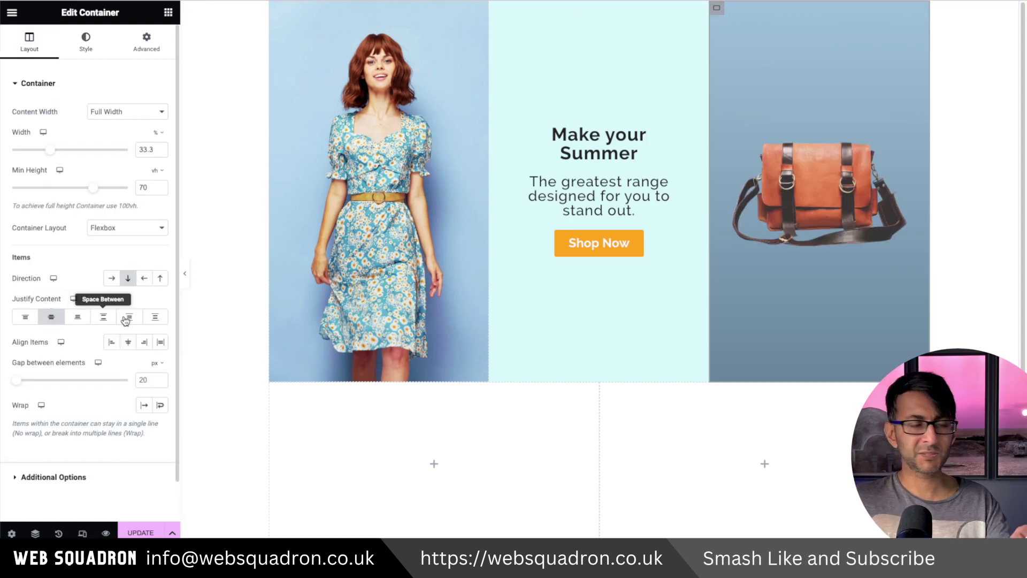
left_click(818, 207)
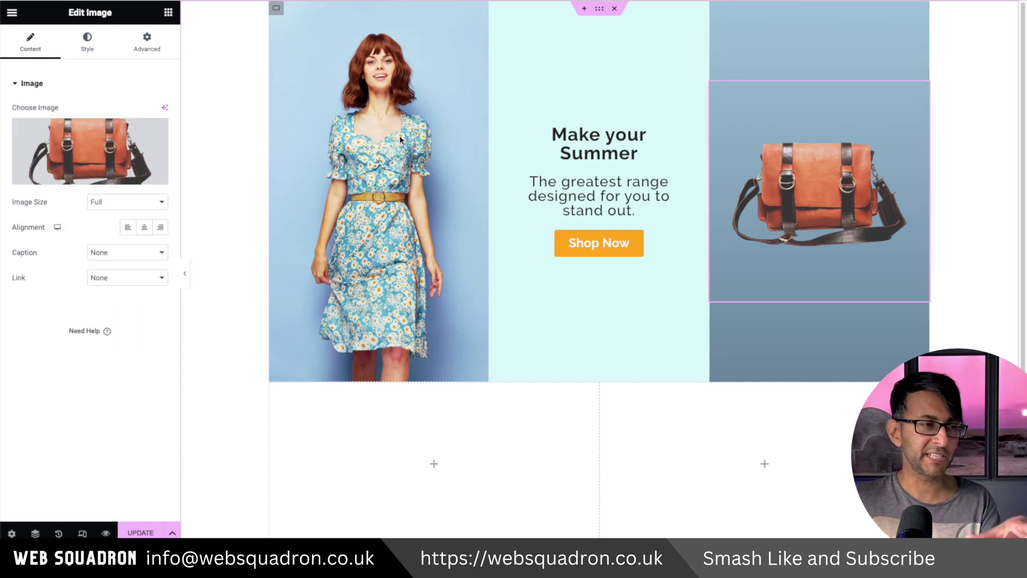
left_click(88, 46)
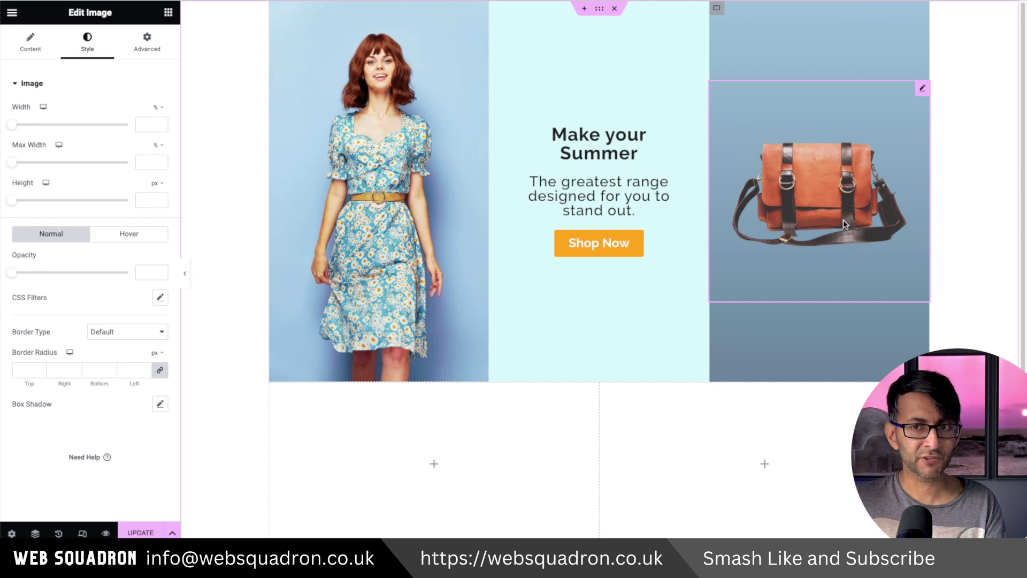
left_click(156, 107)
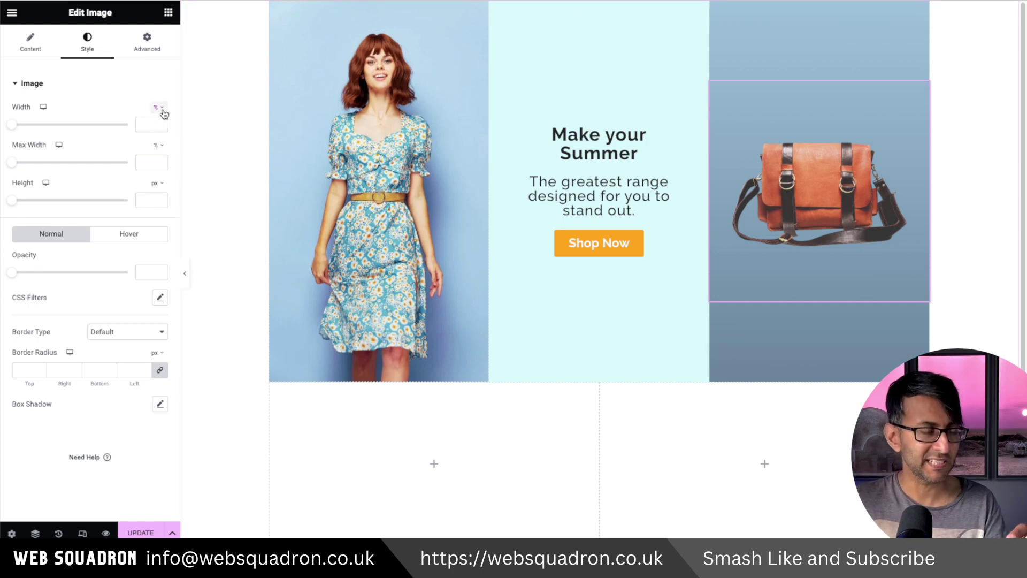
left_click(149, 161)
type("300")
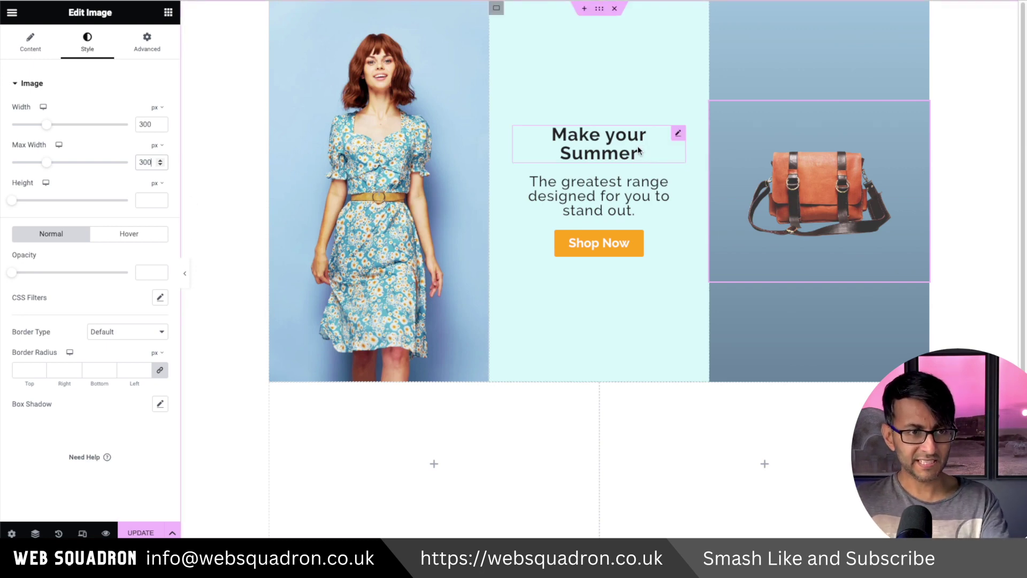
Set the gap between elements in the text-and-button container C2 to 40 px.
left_click(496, 10)
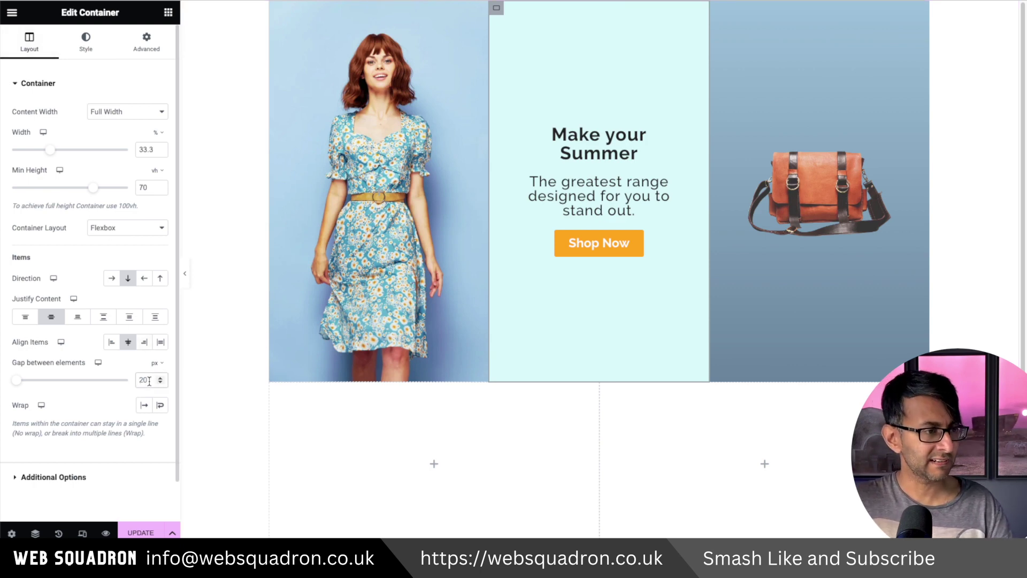
double_click(149, 379)
type("40")
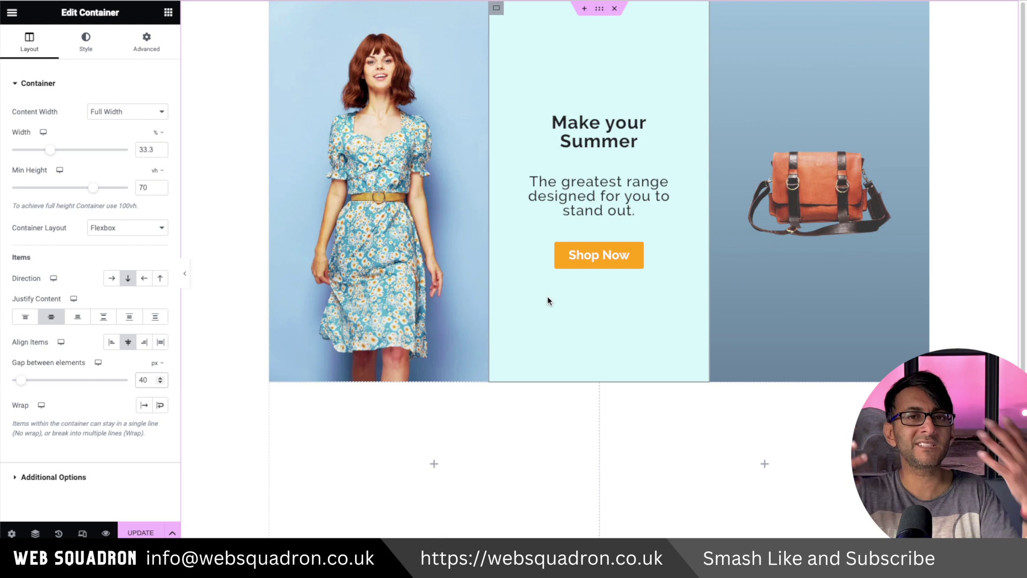
Copy the bag image from C3 and paste it into both lower half-width containers, C4 and C5.
right_click(805, 174)
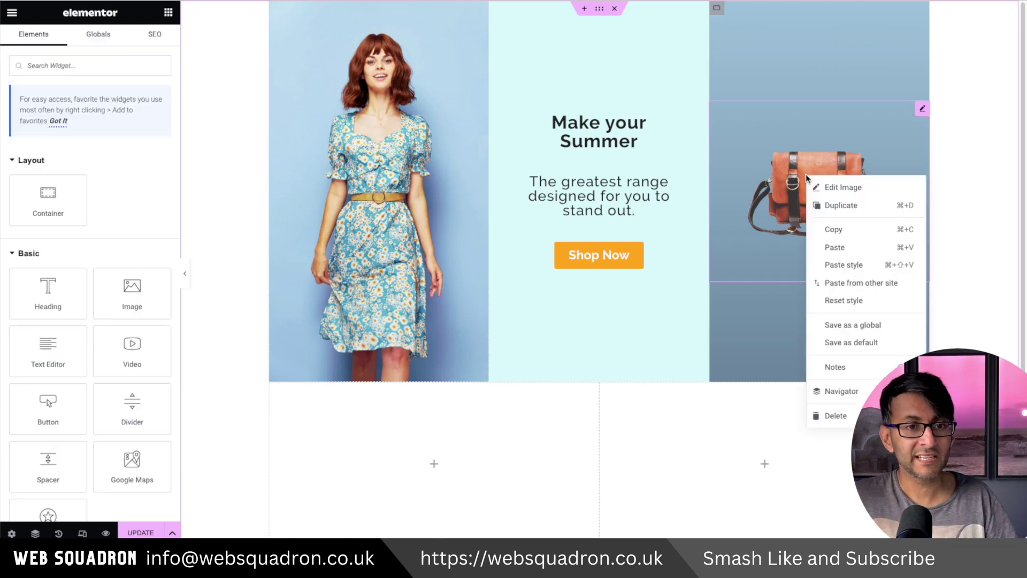
left_click(841, 228)
right_click(442, 447)
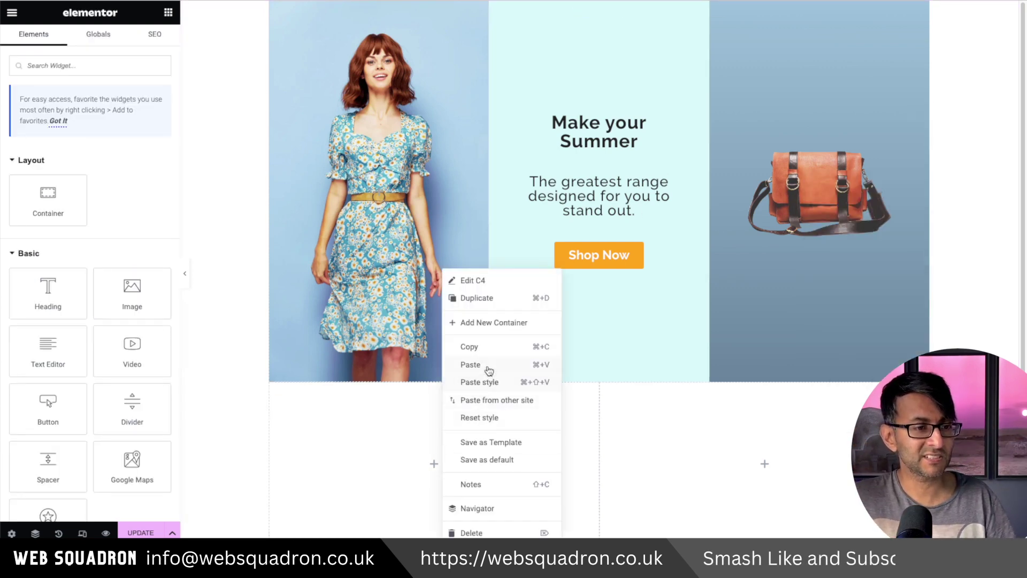
left_click(484, 365)
right_click(777, 465)
left_click(817, 371)
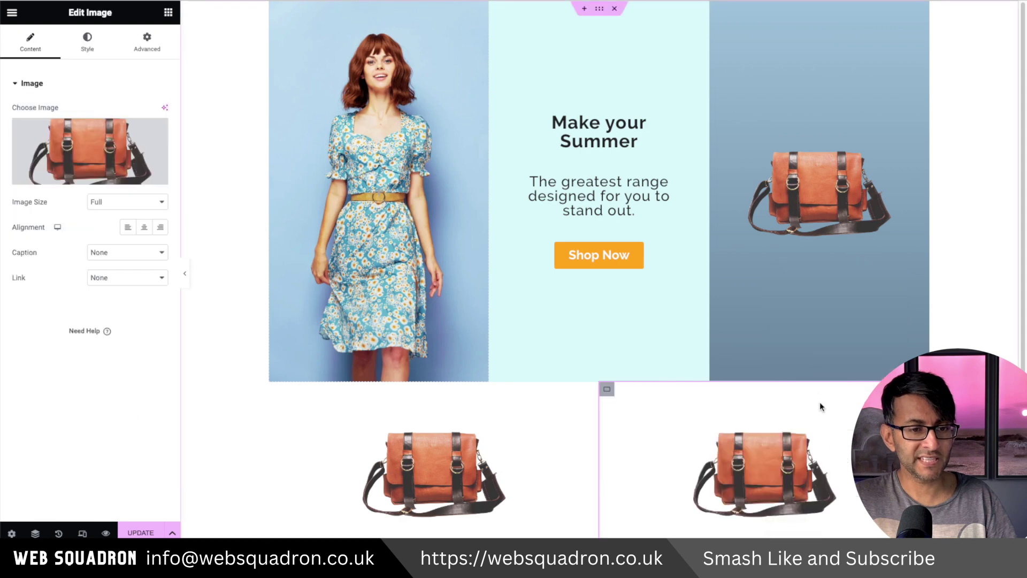
scroll(623, 419, "down", 2)
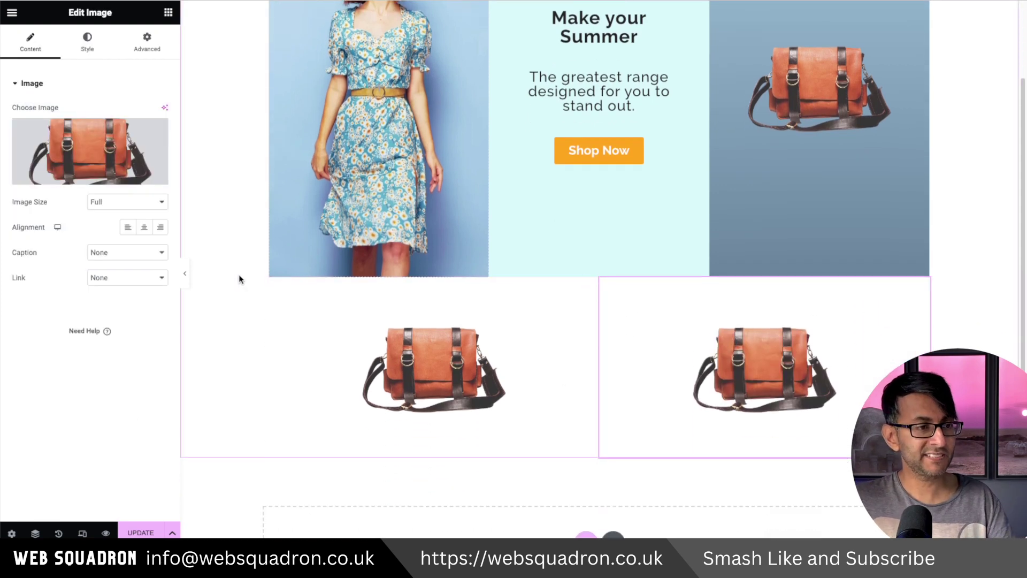
Centre the contents of the two lower containers, C4 and C5, vertically.
left_click(273, 285)
left_click(681, 298)
left_click(45, 316)
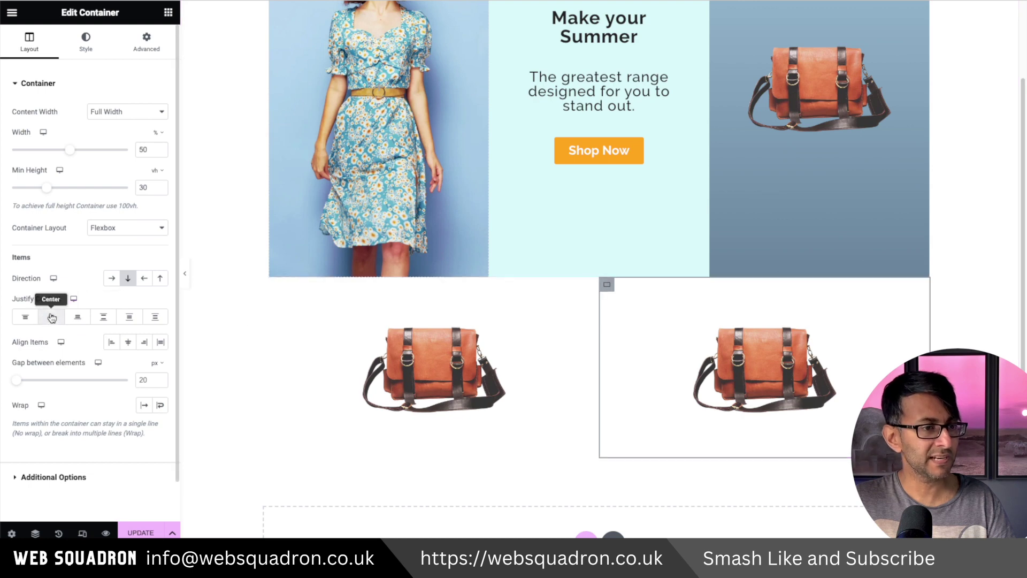
left_click(360, 345)
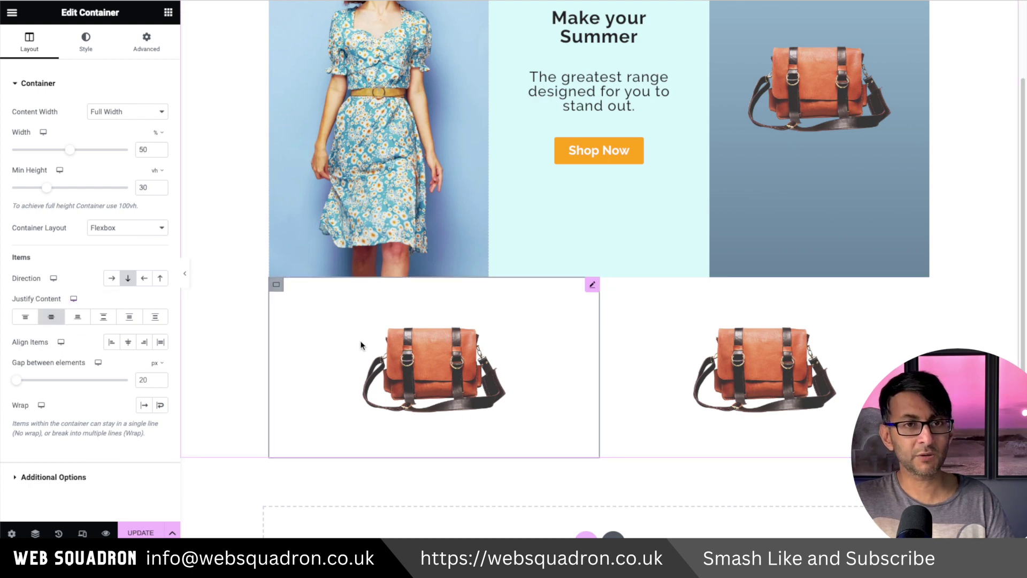
Replace the bag in C4 with the green scarf image and the bag in C5 with the hat, jeans, top and shoes image.
left_click(393, 369)
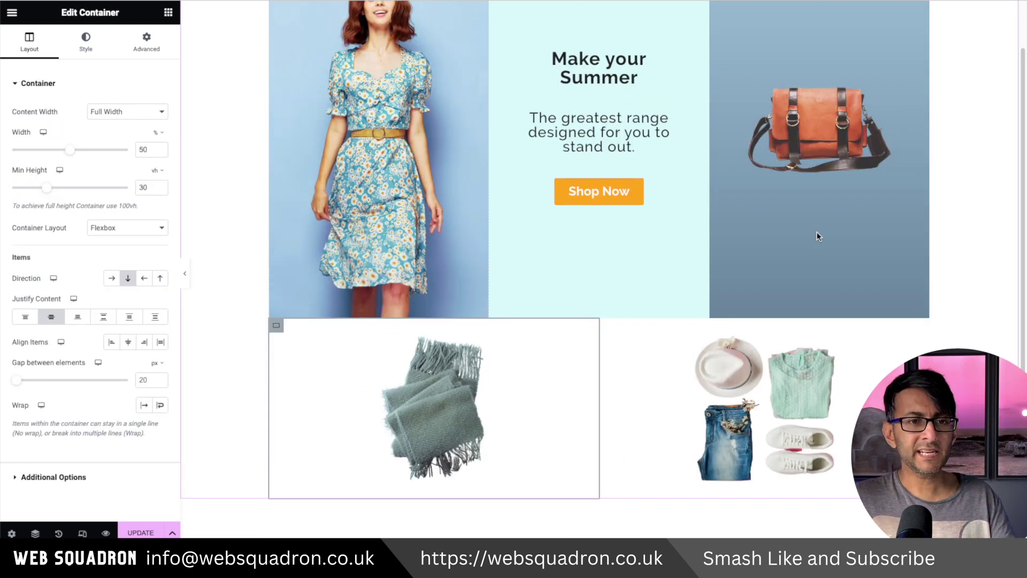
scroll(818, 236, "down", 1)
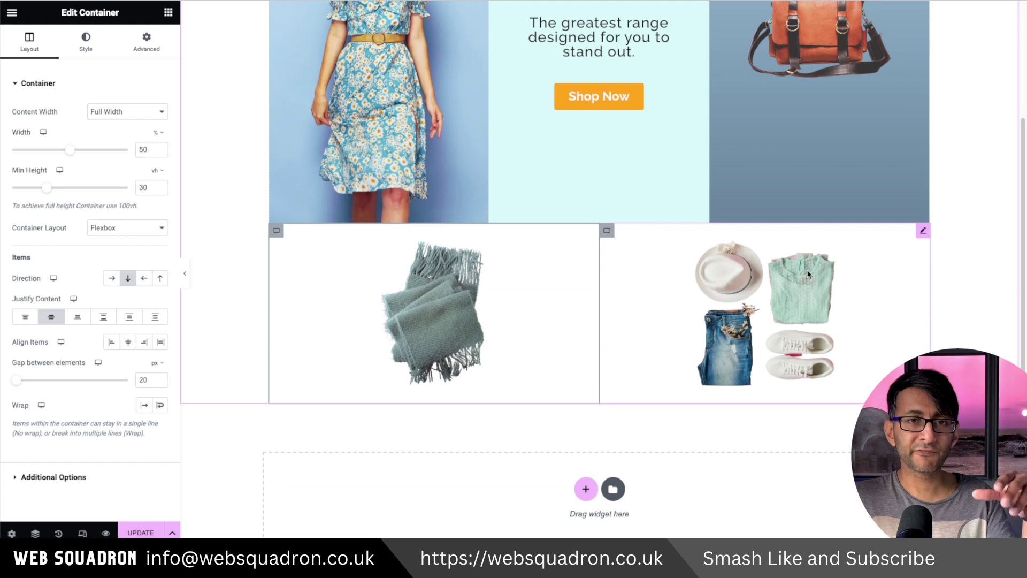
Fill C4's background behind the scarf with light teal and C5's background behind the clothes with orange.
scroll(781, 333, "up", 2)
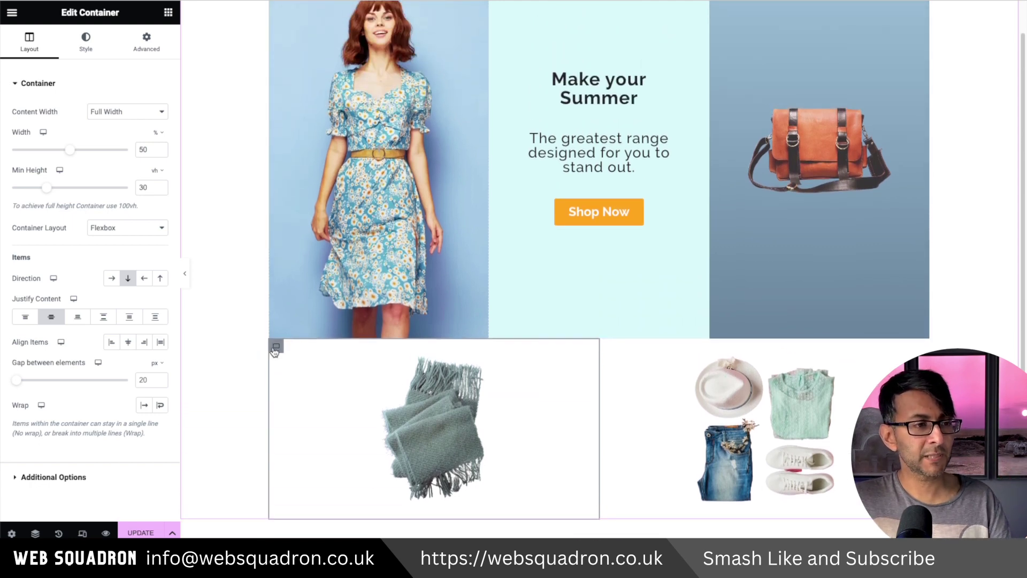
left_click(86, 43)
left_click(112, 137)
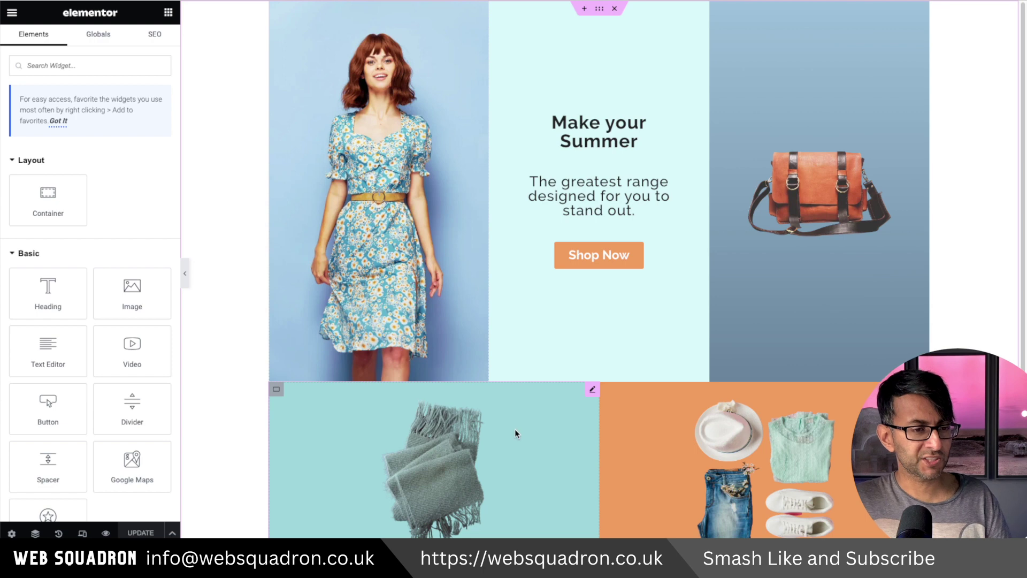
Set the width of the scarf image in C4 to 250 px.
left_click(516, 433)
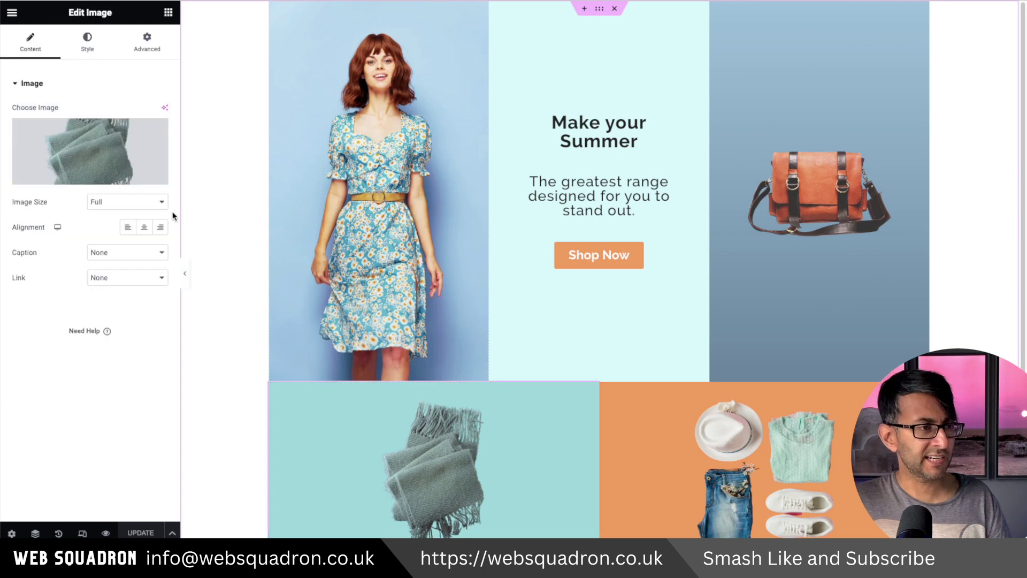
left_click(87, 43)
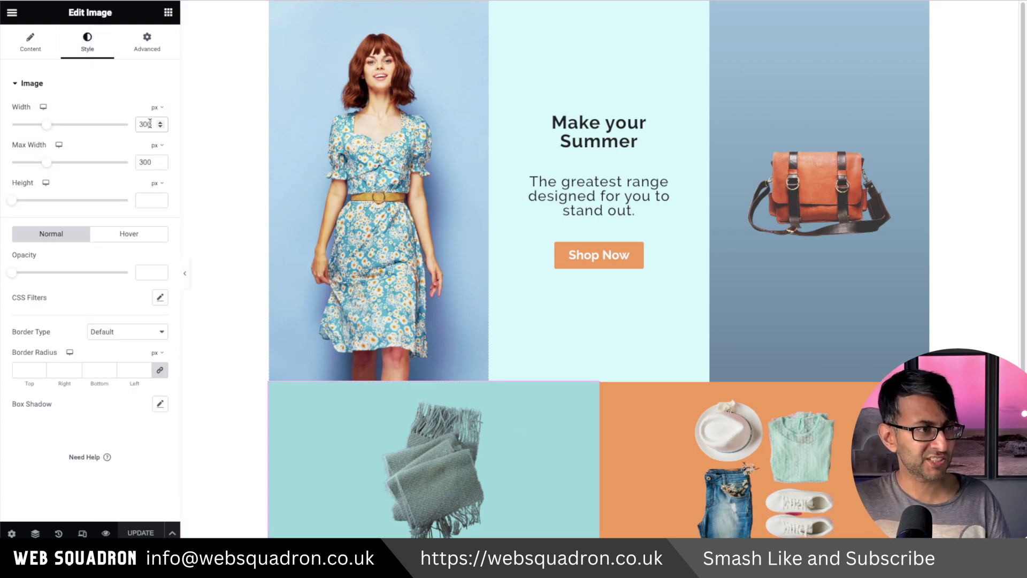
type("250")
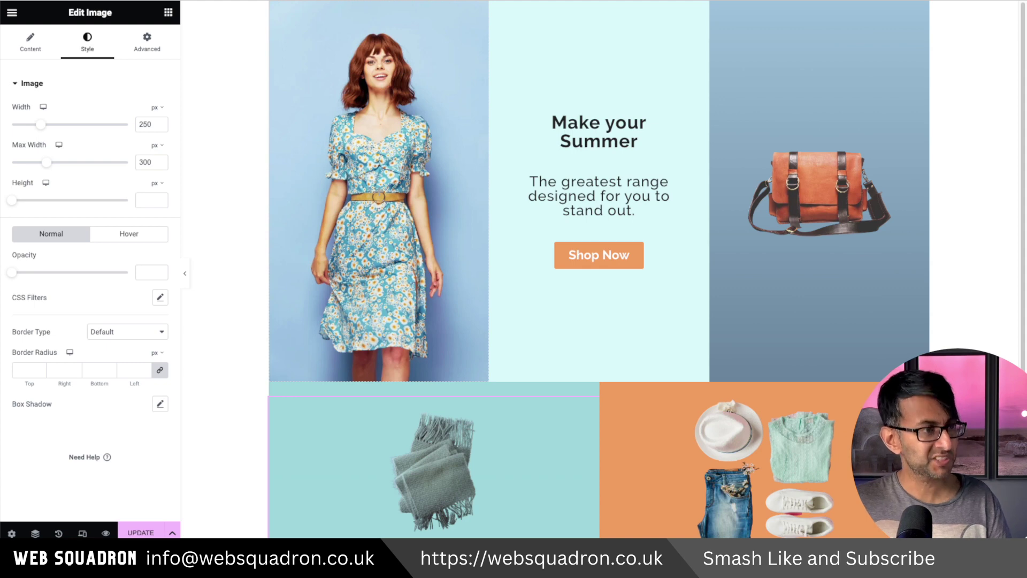
Show the page in the mobile portrait view and check how the containers stack.
left_click(185, 274)
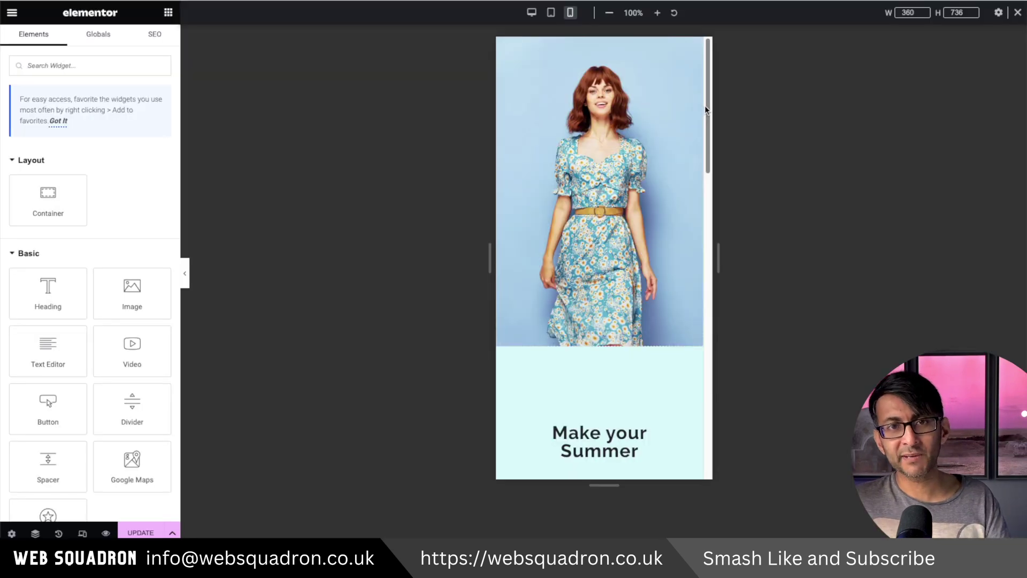
left_click_drag(706, 109, 721, 89)
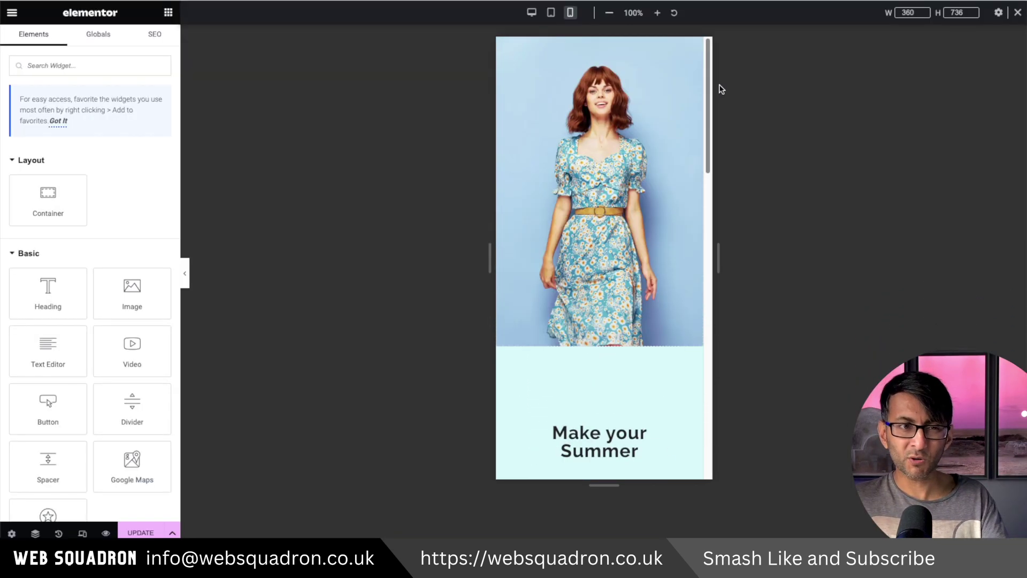
left_click(503, 47)
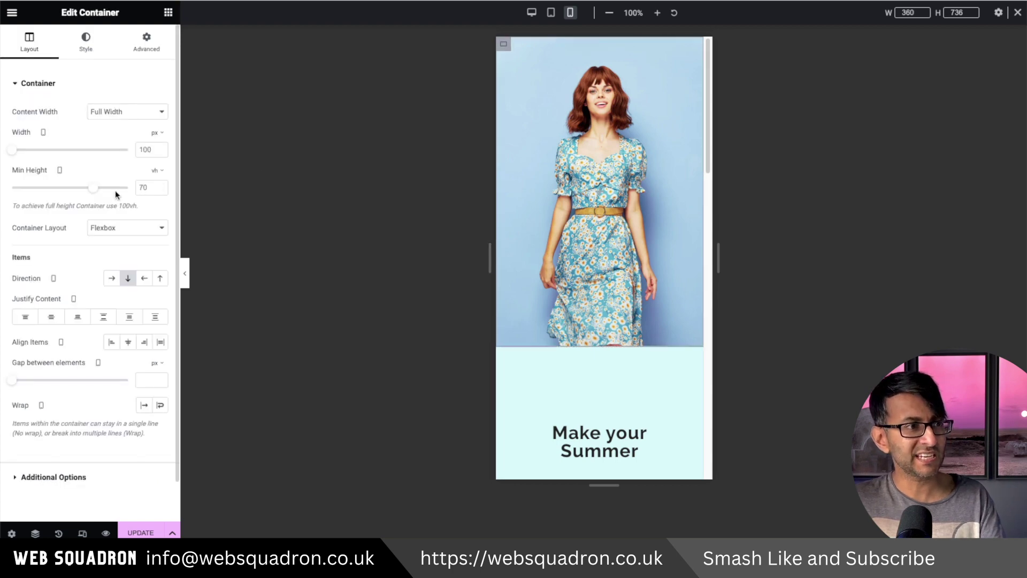
mouse_move(92, 189)
left_mouse_down()
mouse_move(64, 188)
mouse_move(77, 188)
left_mouse_up()
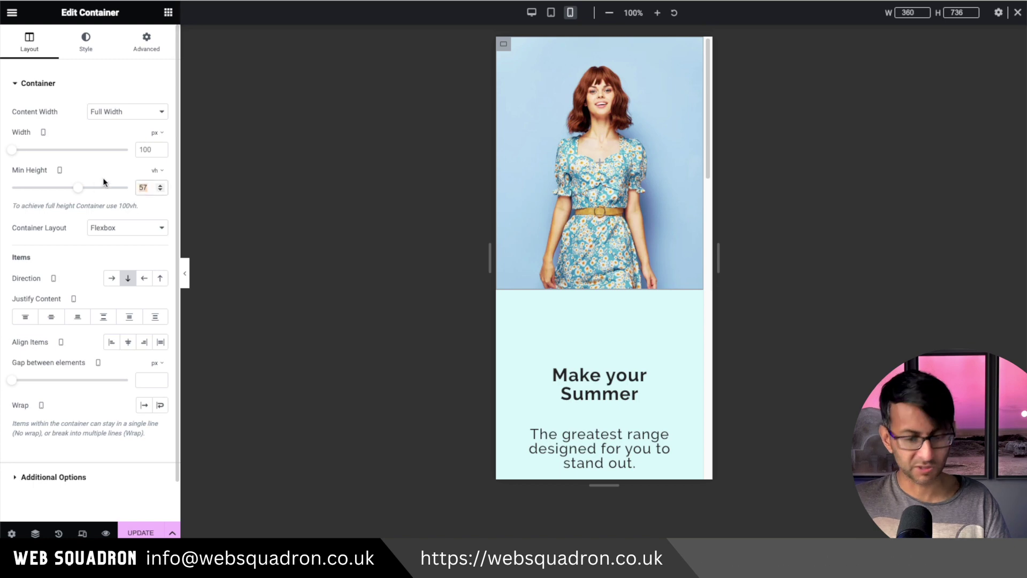
key("ctrl+z")
Reduce the mobile min height of the text-and-button container C2 to 47 vh.
left_click_drag(712, 117, 713, 183)
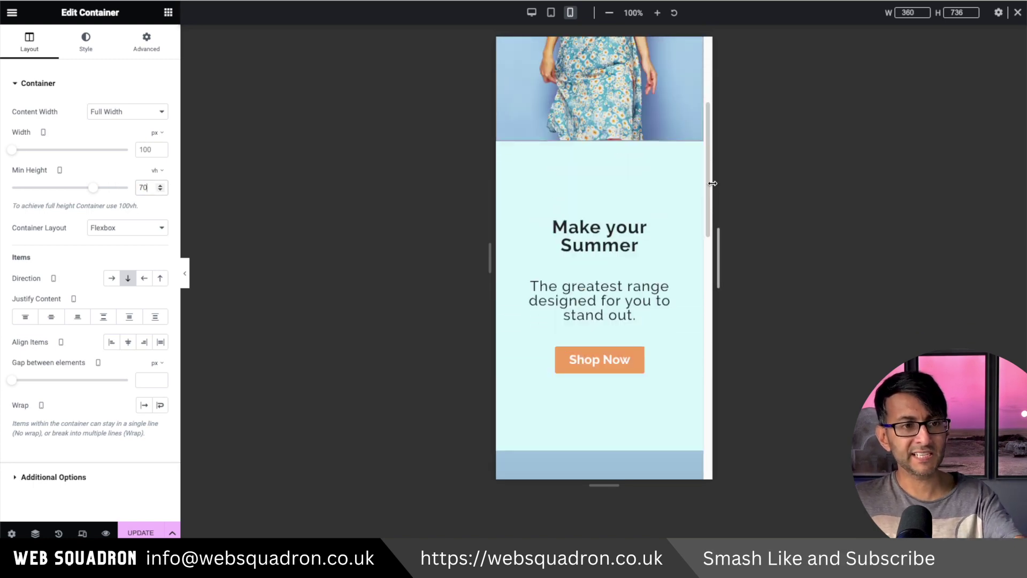
left_click(510, 154)
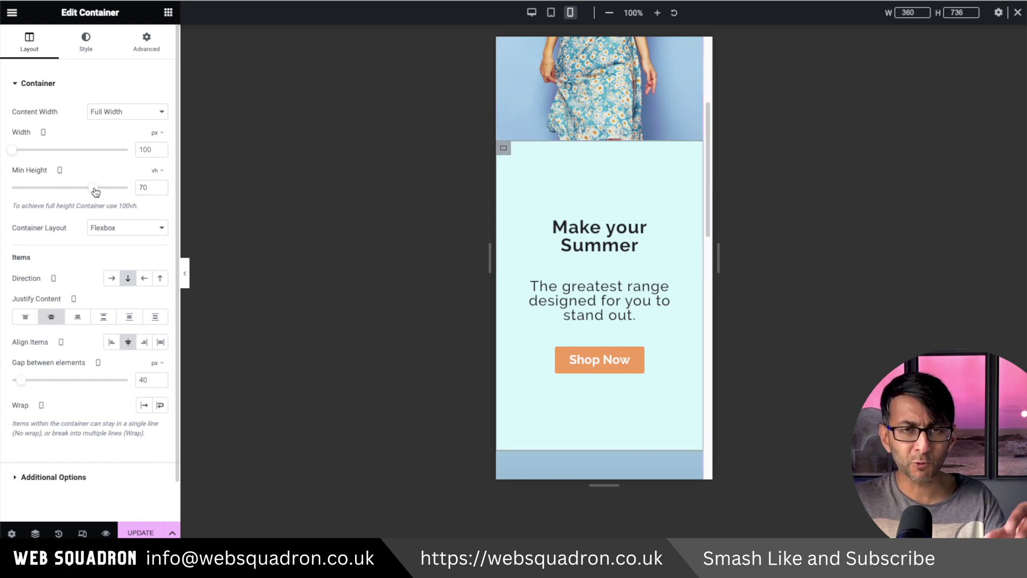
left_click_drag(95, 192, 66, 189)
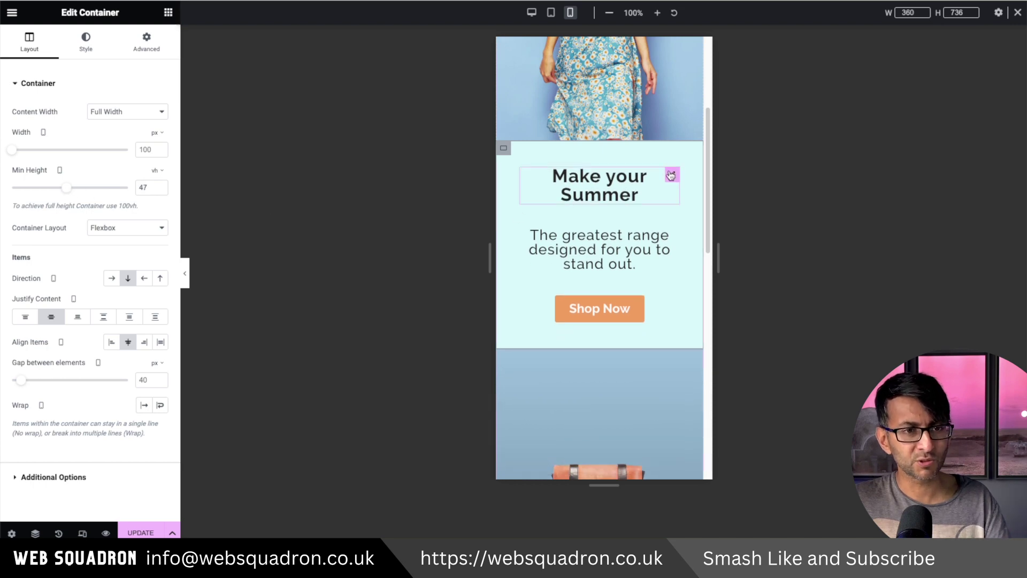
Reduce the mobile min height of the bag container C3 to 46 vh and check the containers below it.
scroll(706, 236, "down", 5)
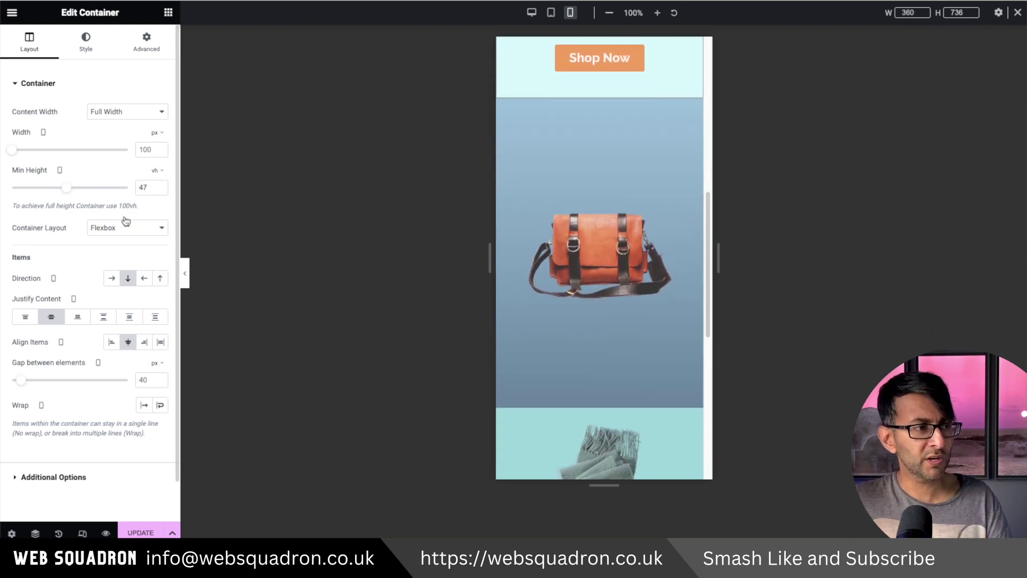
left_click(531, 156)
left_click_drag(91, 192, 66, 191)
scroll(639, 309, "down", 1)
scroll(638, 309, "down", 5)
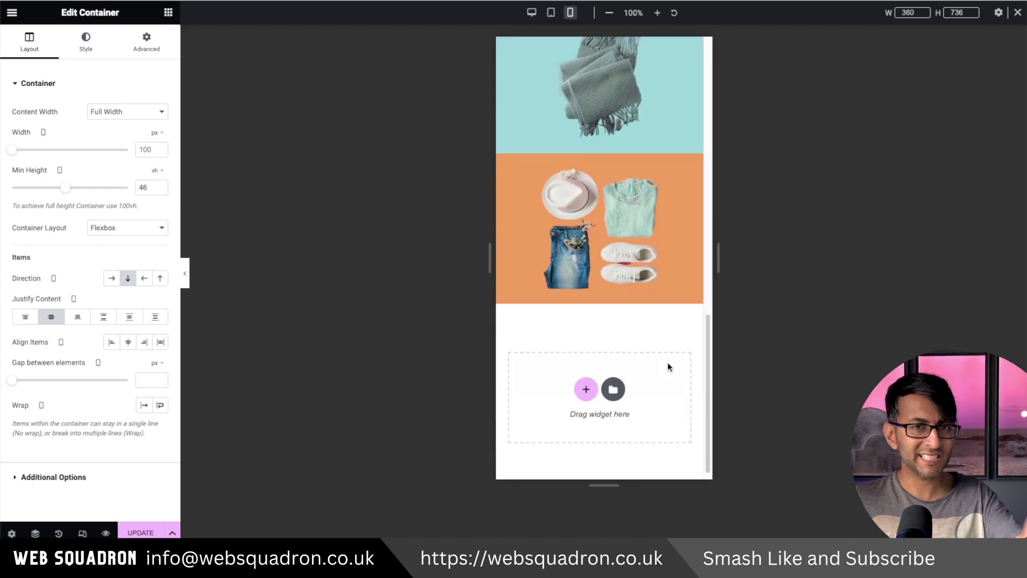
Hide the scarf container C4 on mobile portrait and preview the stacked mobile layout.
scroll(668, 361, "up", 5)
left_click(503, 253)
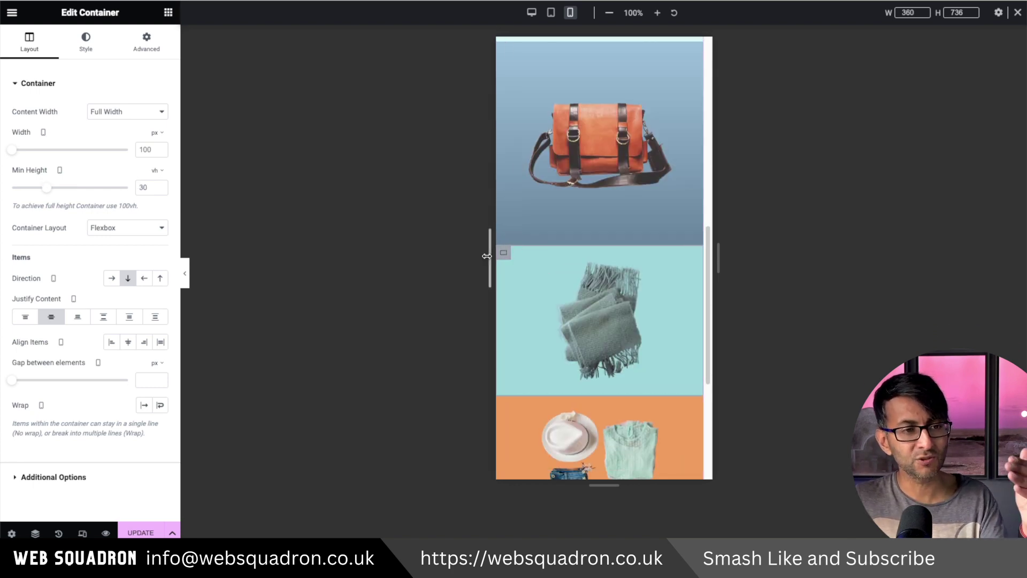
left_click(146, 41)
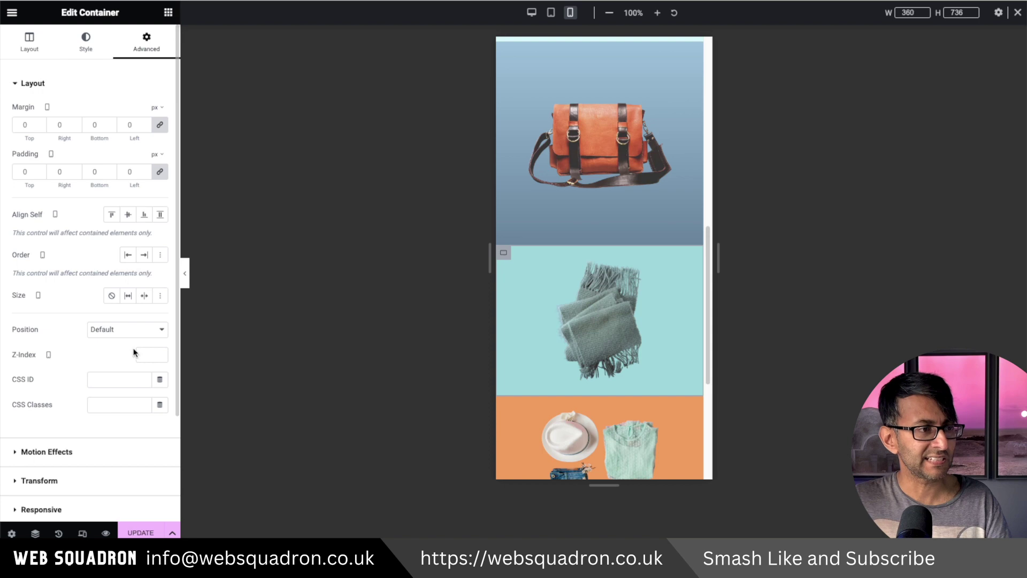
scroll(91, 439, "down", 3)
left_click(83, 378)
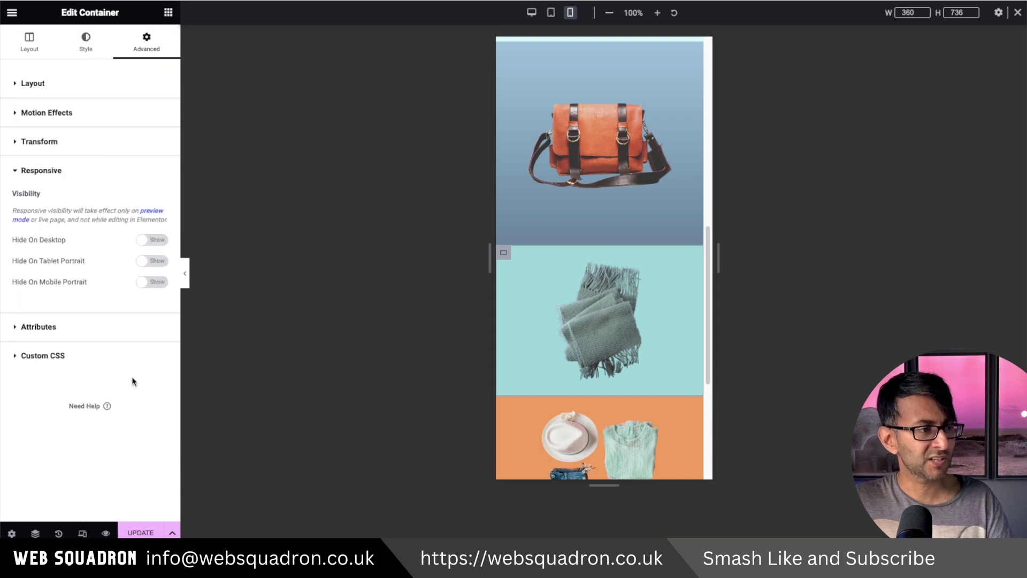
left_click(152, 282)
left_click(190, 278)
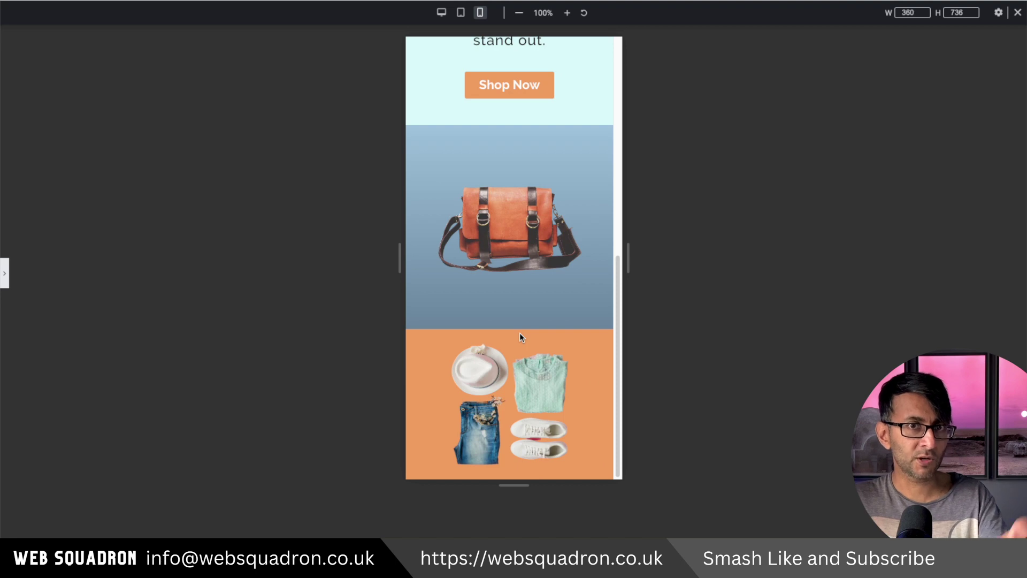
left_click(5, 277)
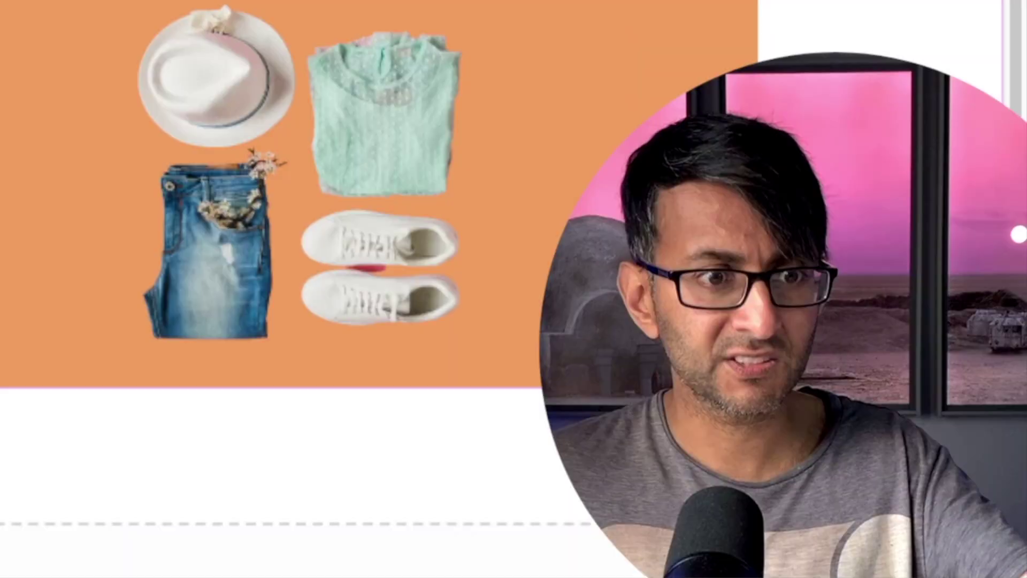
Add a new flexbox container with a single downward column structure below the promo layout in desktop view.
scroll(550, 408, "down", 3)
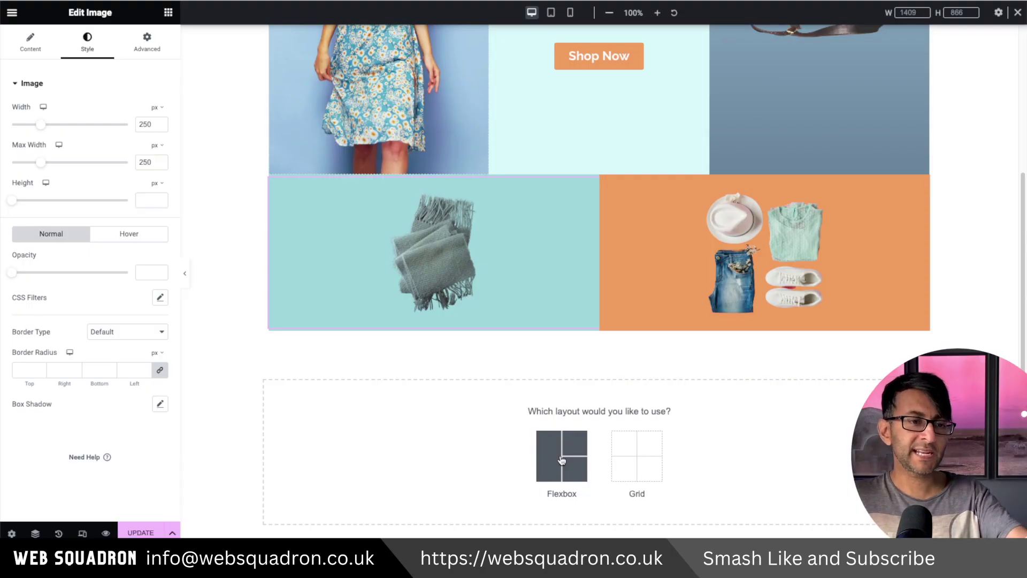
left_click(561, 459)
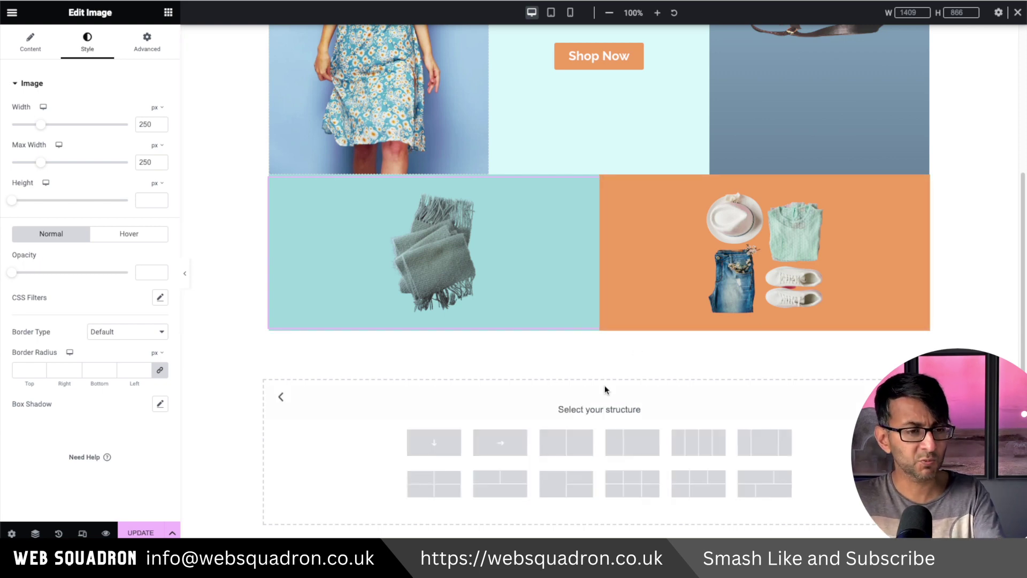
left_click(434, 442)
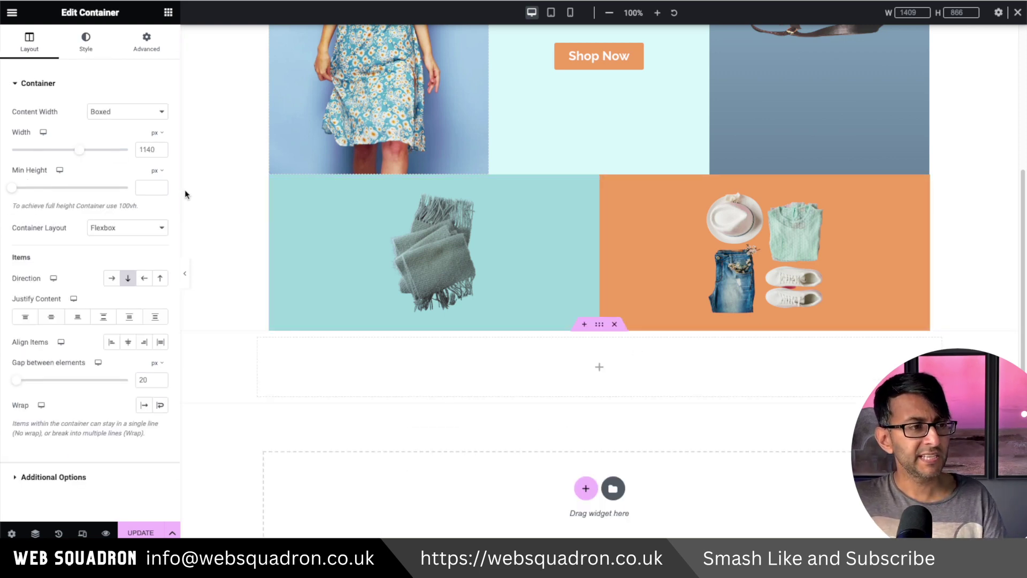
Find the Products widget and place it in the new container below the promo layout.
left_click(168, 12)
type("produt")
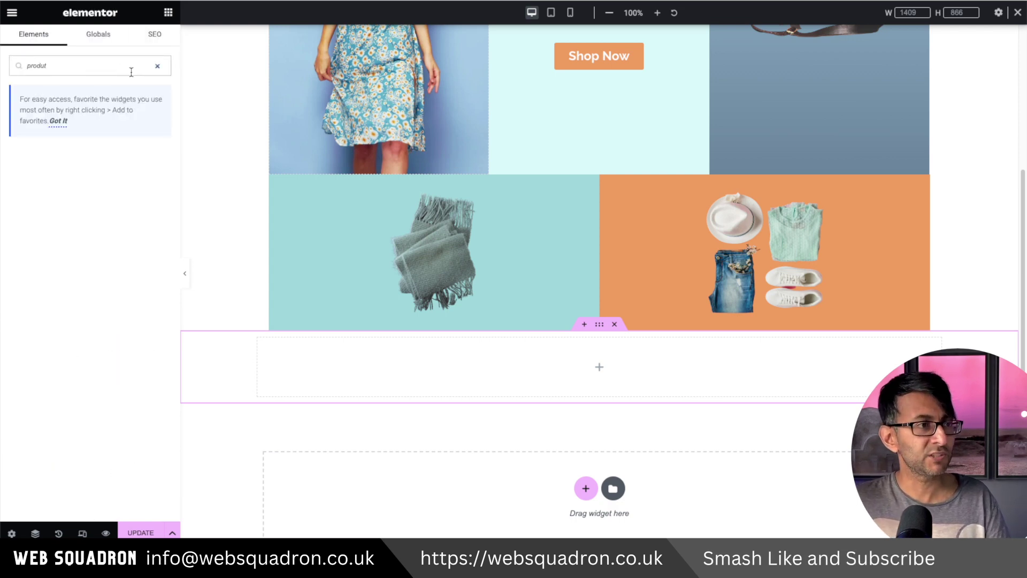
key("BackSpace")
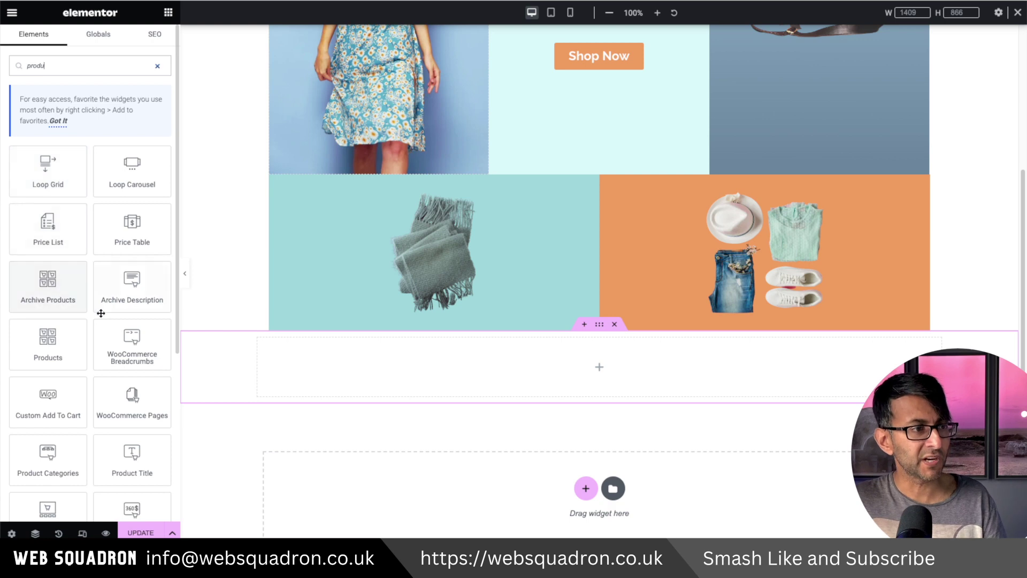
left_click_drag(47, 345, 644, 381)
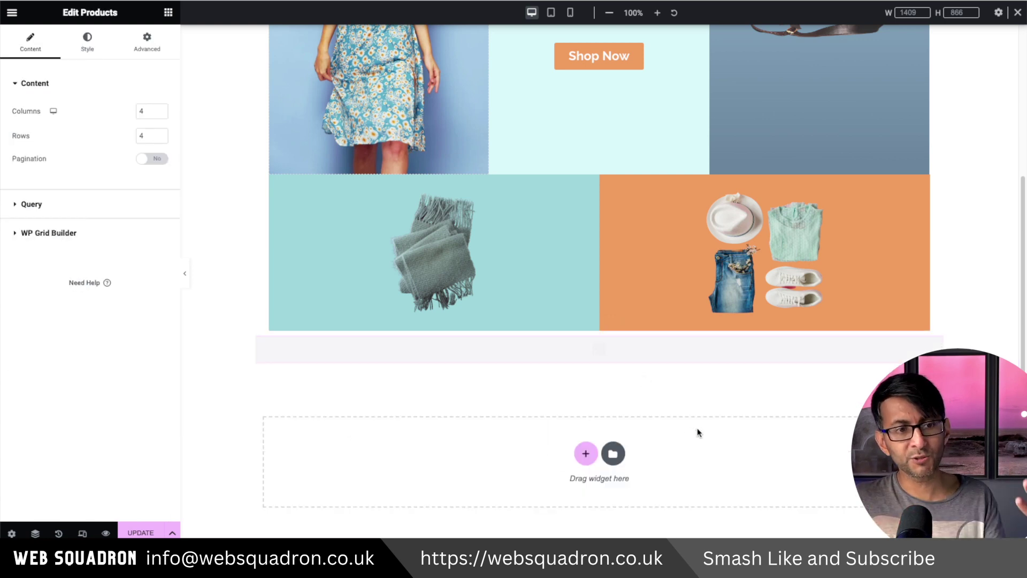
Look over the product grid and delete the Products widget from the container below the promo layout.
scroll(697, 428, "down", 5)
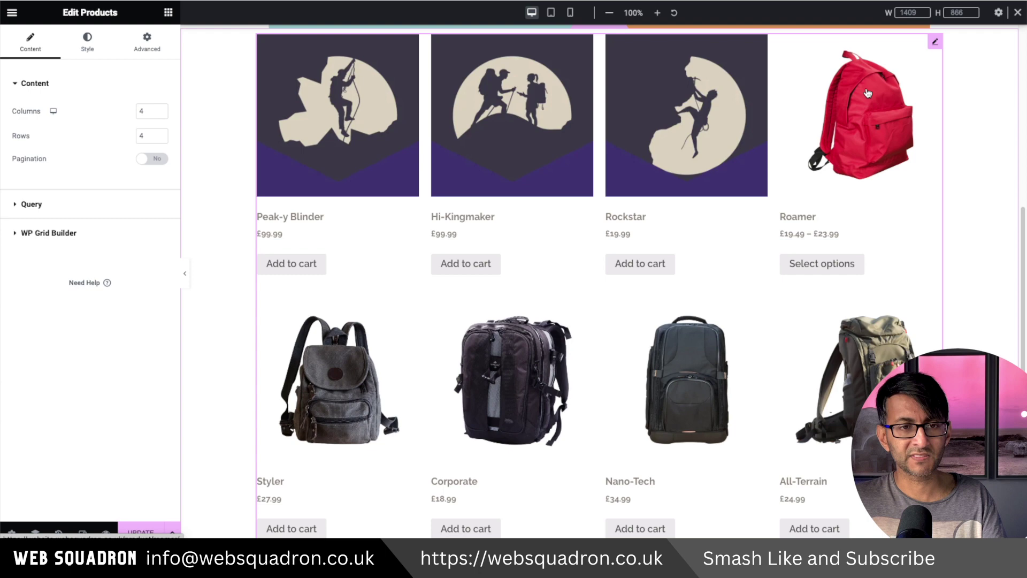
right_click(815, 132)
left_click(845, 373)
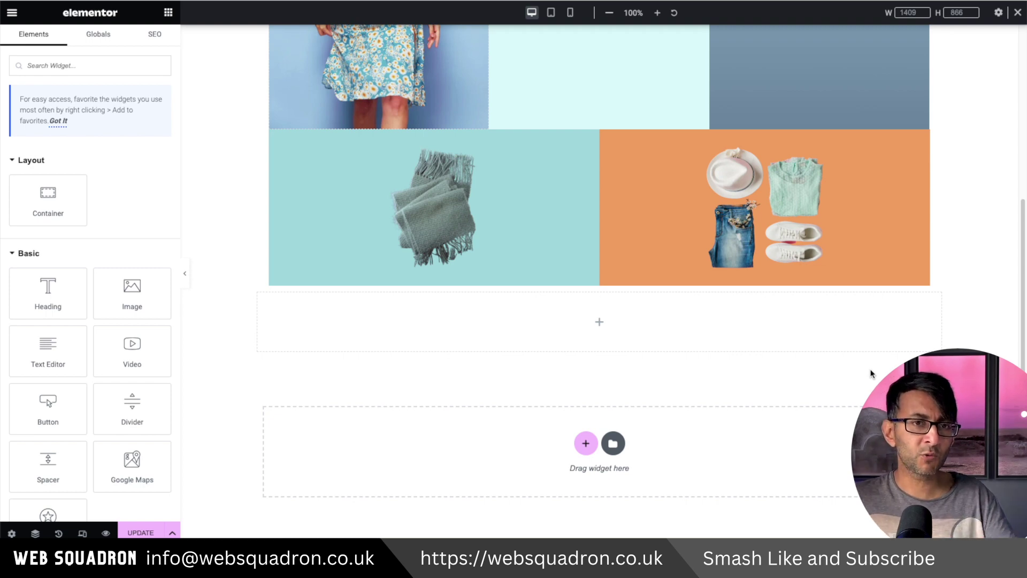
scroll(837, 268, "up", 5)
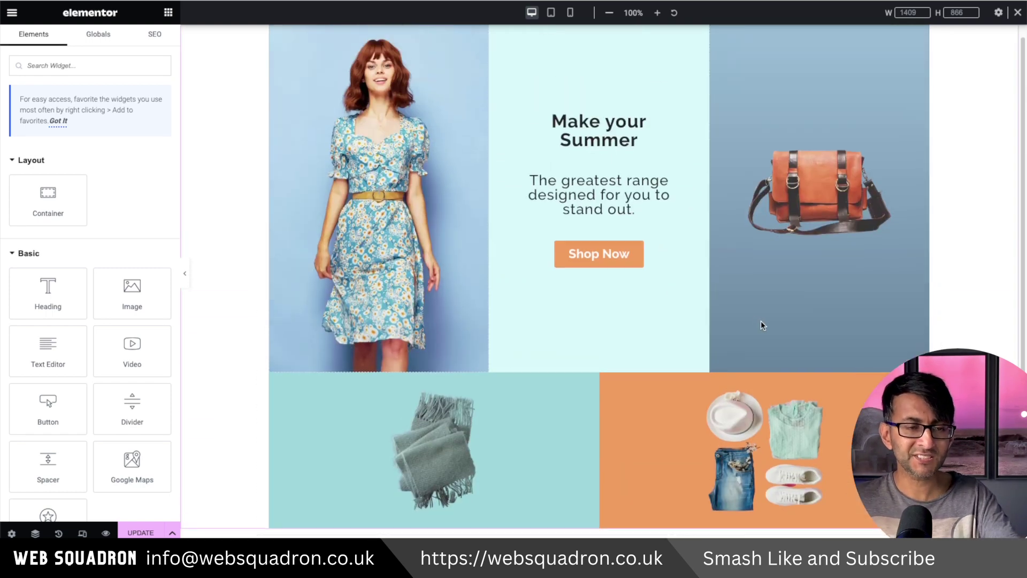
scroll(761, 323, "down", 2)
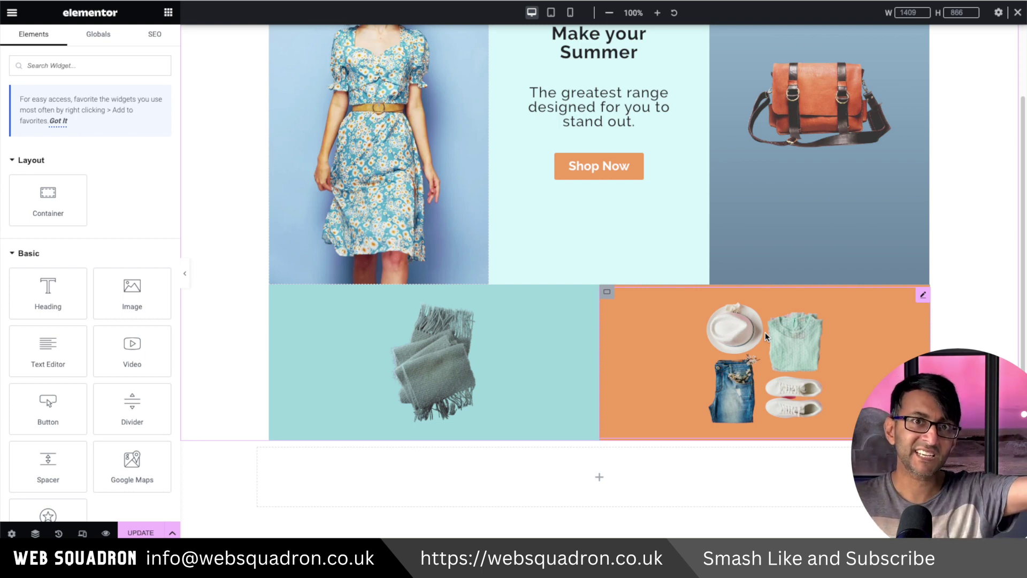
Insert a new two-column flexbox container between the promo layout and the empty container.
left_click(642, 450)
scroll(589, 299, "down", 3)
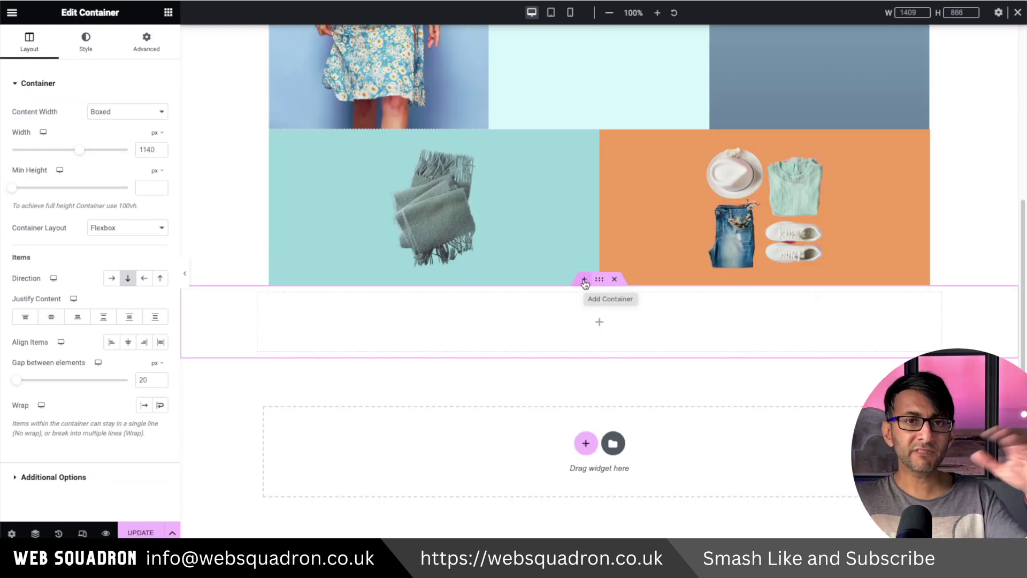
left_click(584, 279)
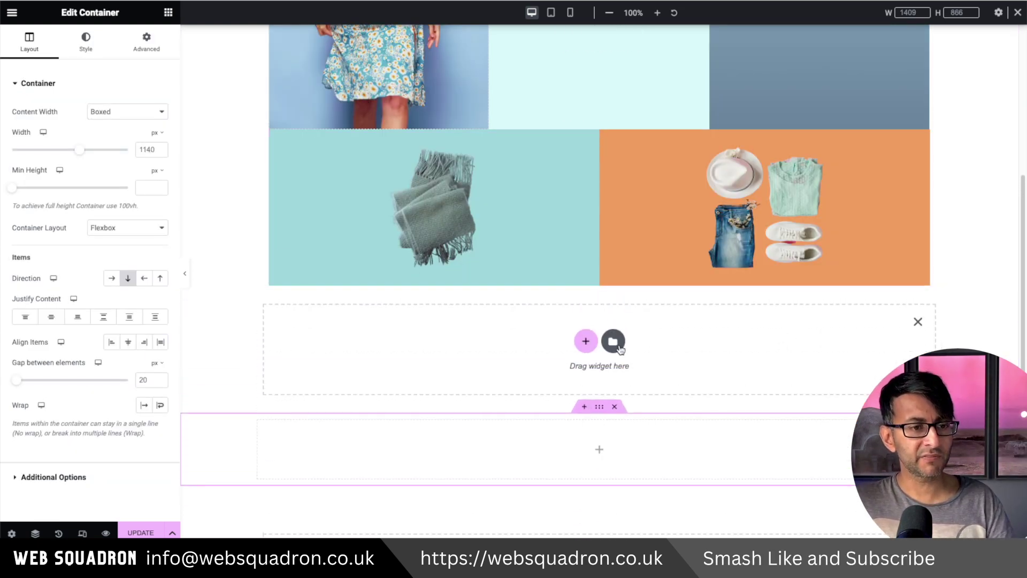
left_click(586, 341)
left_click(573, 378)
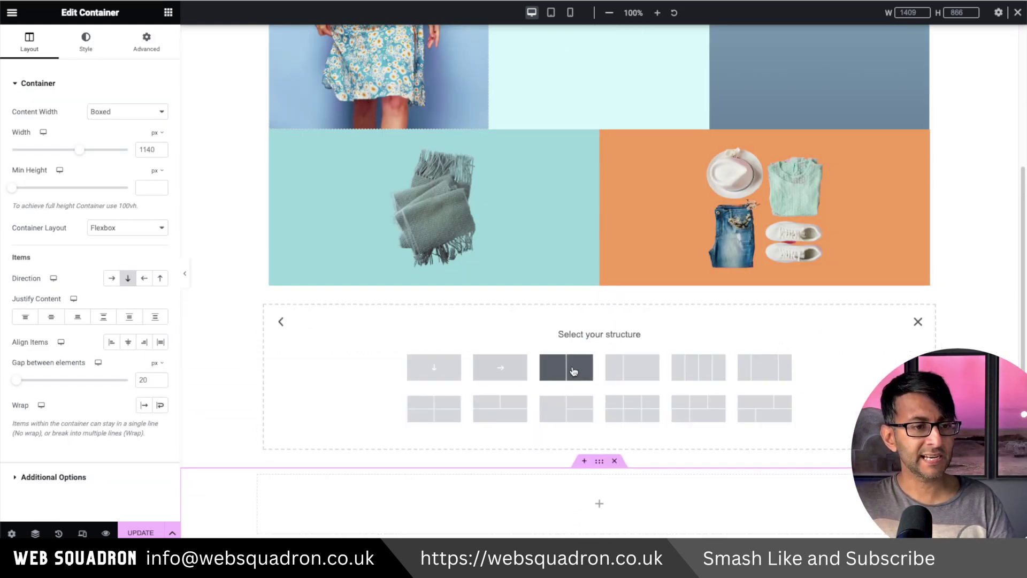
left_click(567, 368)
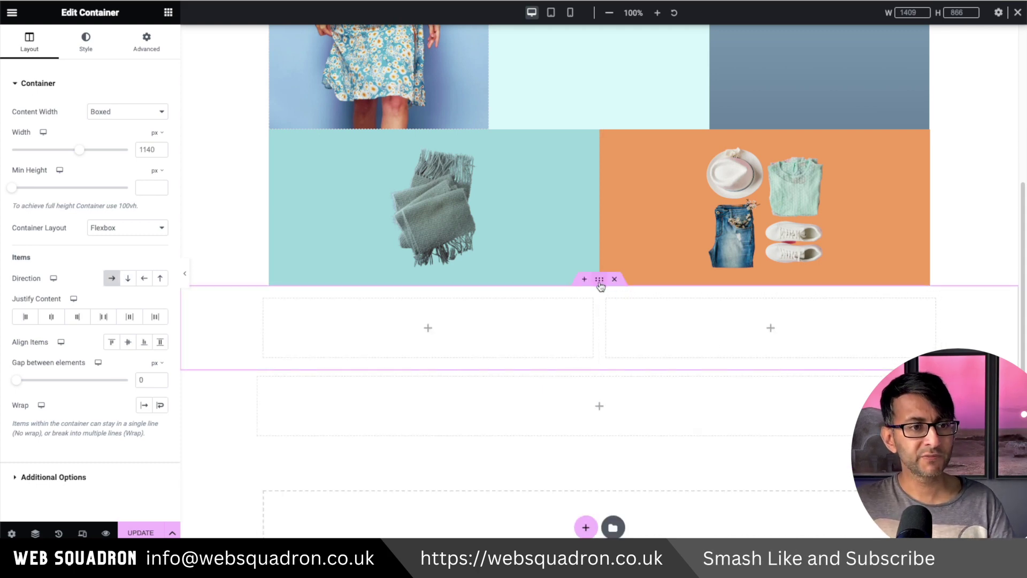
Set the new parent container's boxed width to 1100 px, min height to 100 px and padding to 0.
double_click(143, 151)
type("1100")
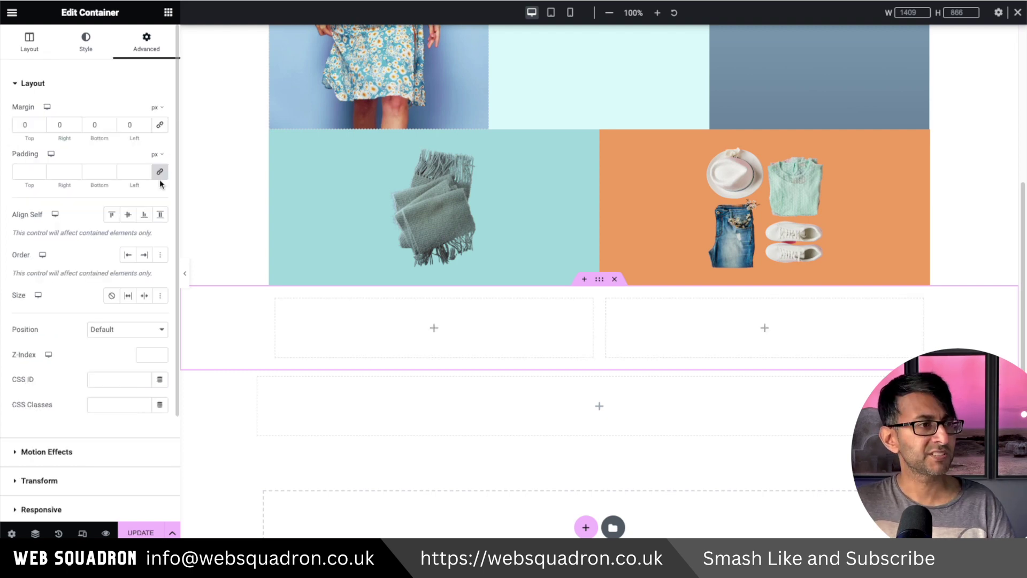
left_click(30, 41)
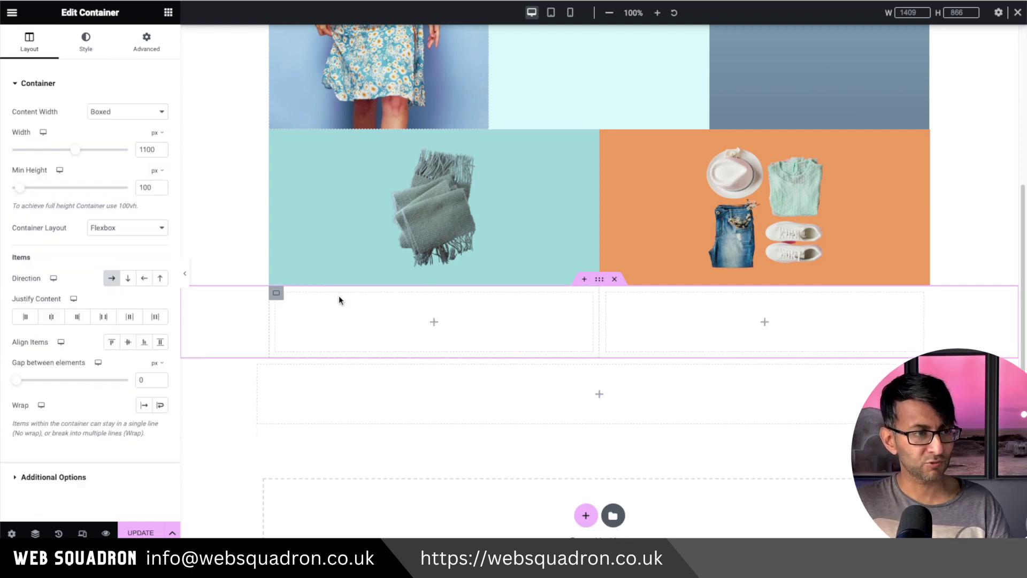
Delete the second column and set the remaining column's width to 33.3%.
right_click(613, 303)
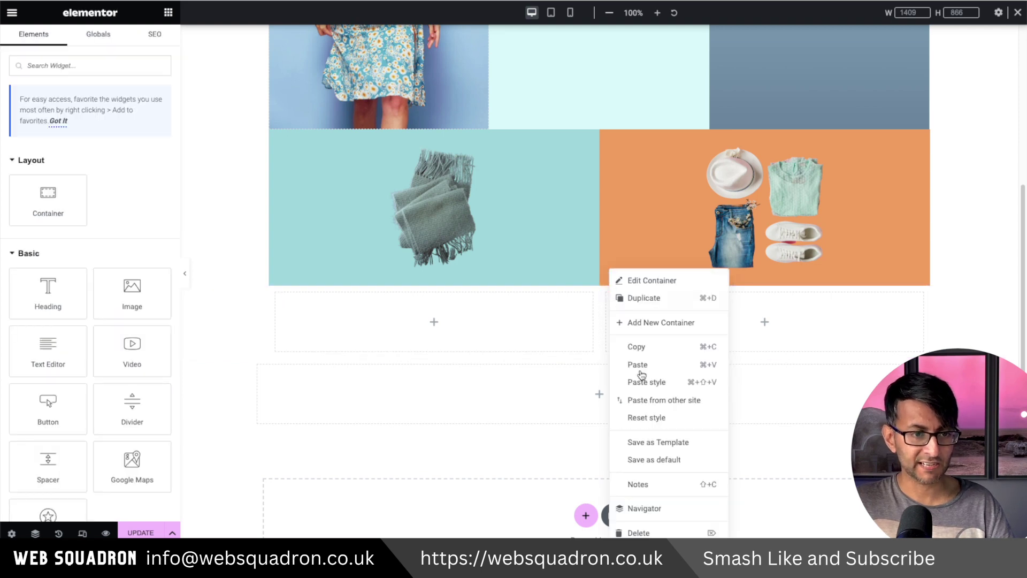
left_click(674, 532)
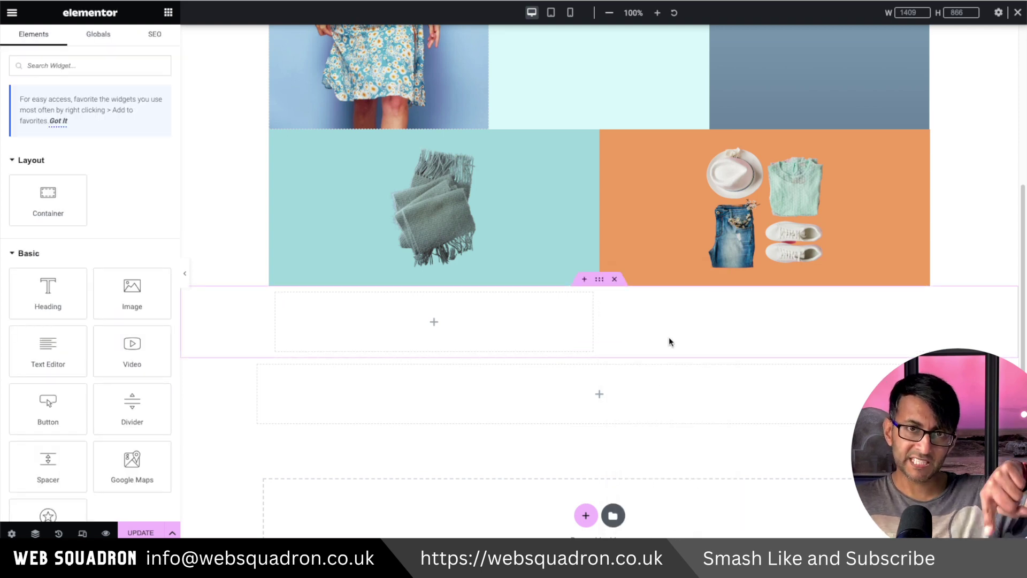
left_click(276, 293)
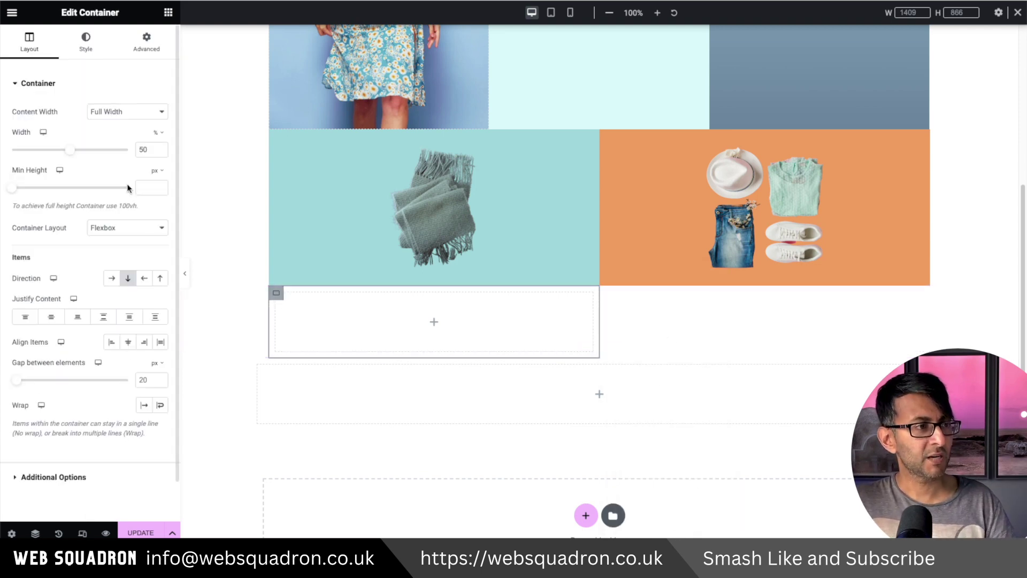
type("33.3")
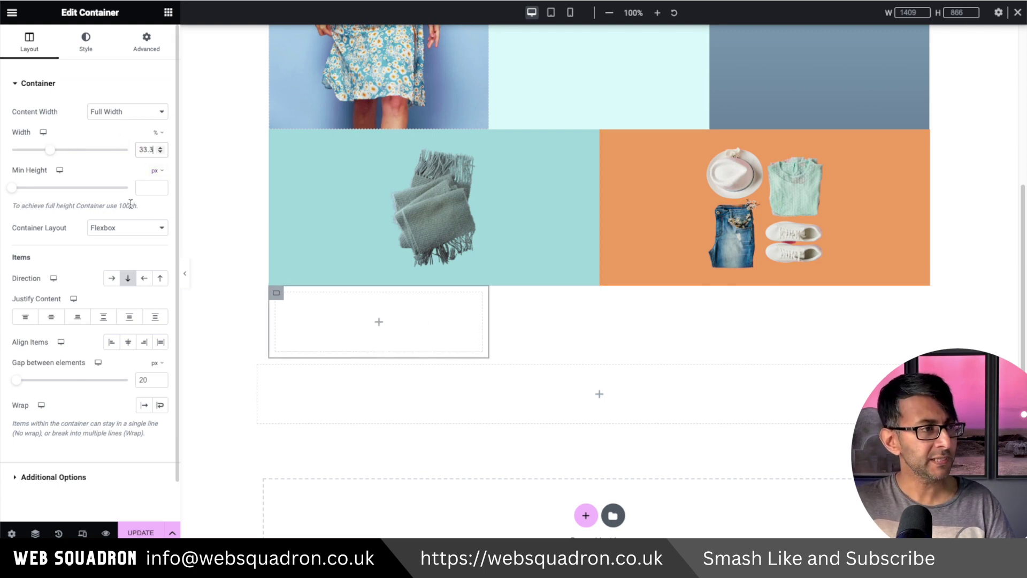
Set the column's min height to 33.3 vh and its padding to 0 on all sides.
left_click(157, 173)
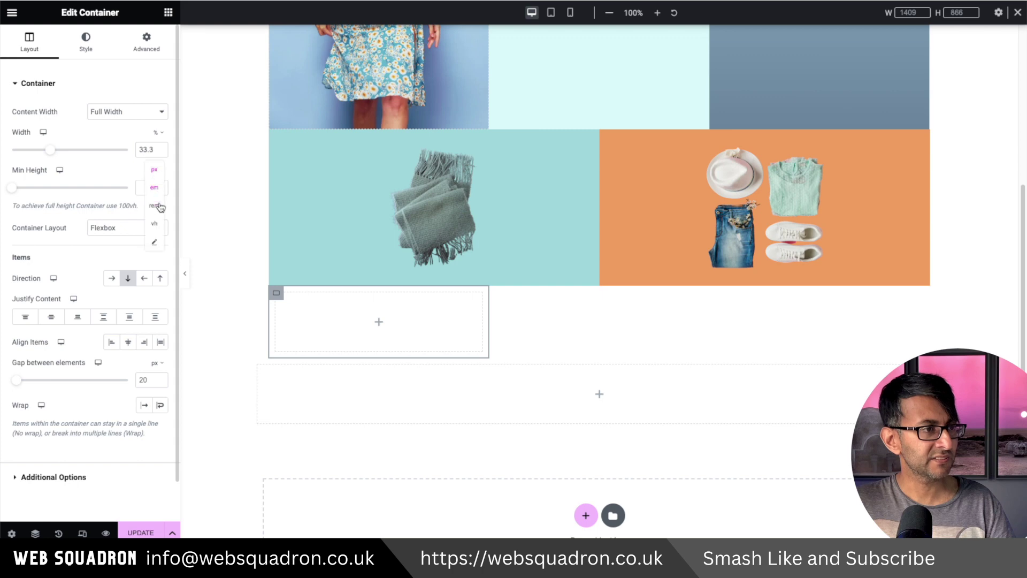
left_click(155, 224)
left_click(146, 187)
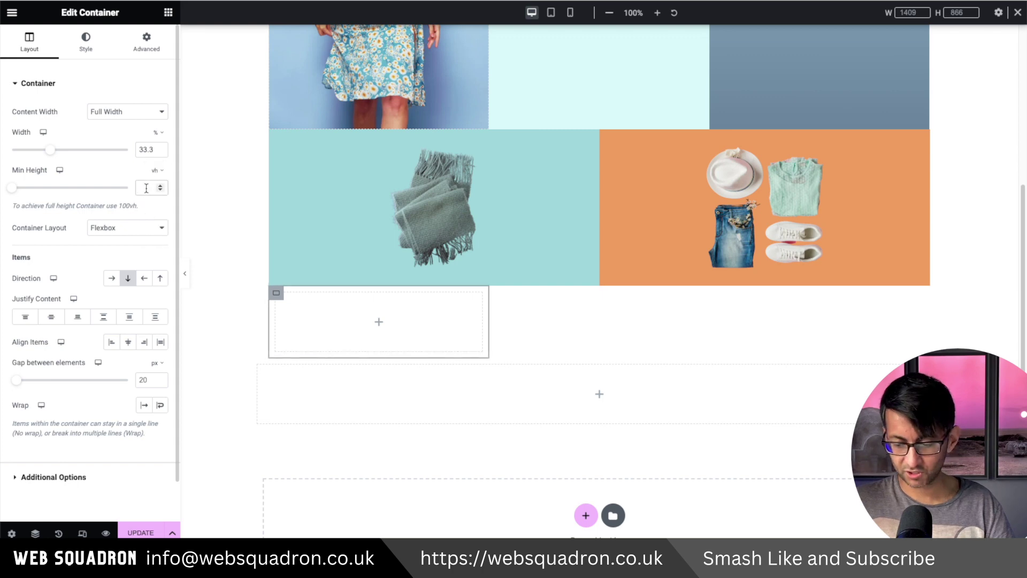
type("33.3")
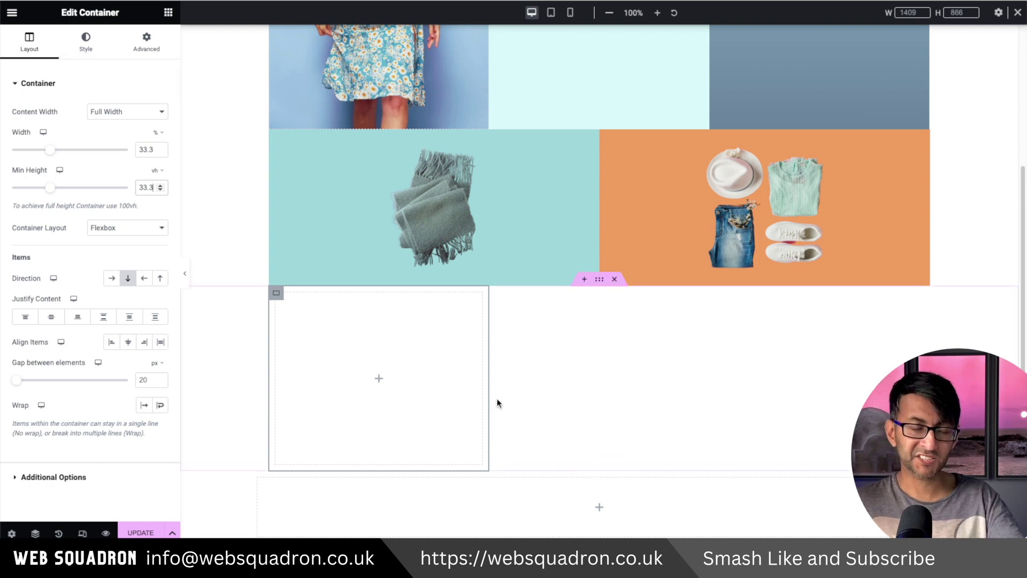
left_click(146, 41)
left_click(159, 174)
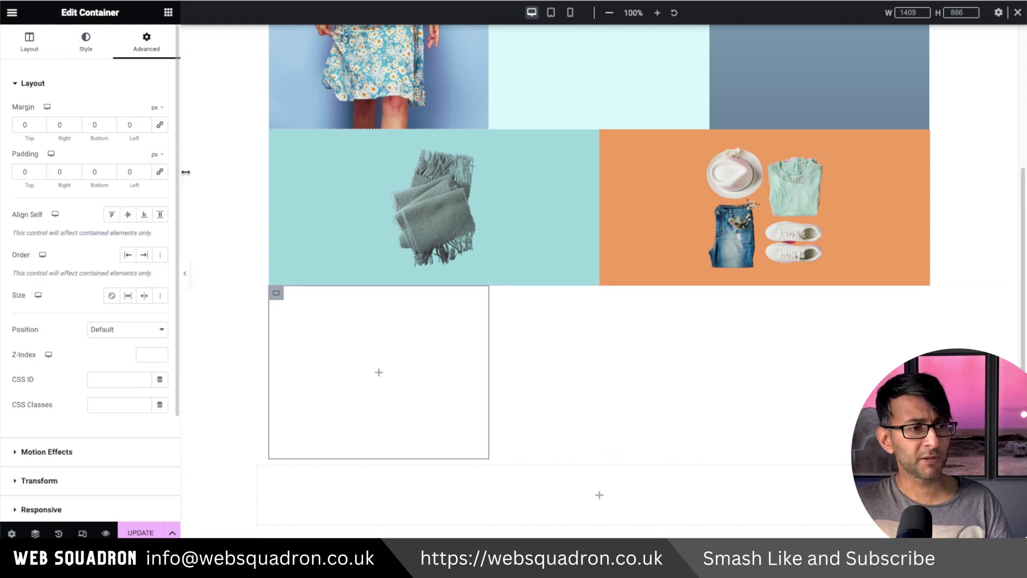
Duplicate the 33.3% column so that three equal containers fill the row.
right_click(276, 293)
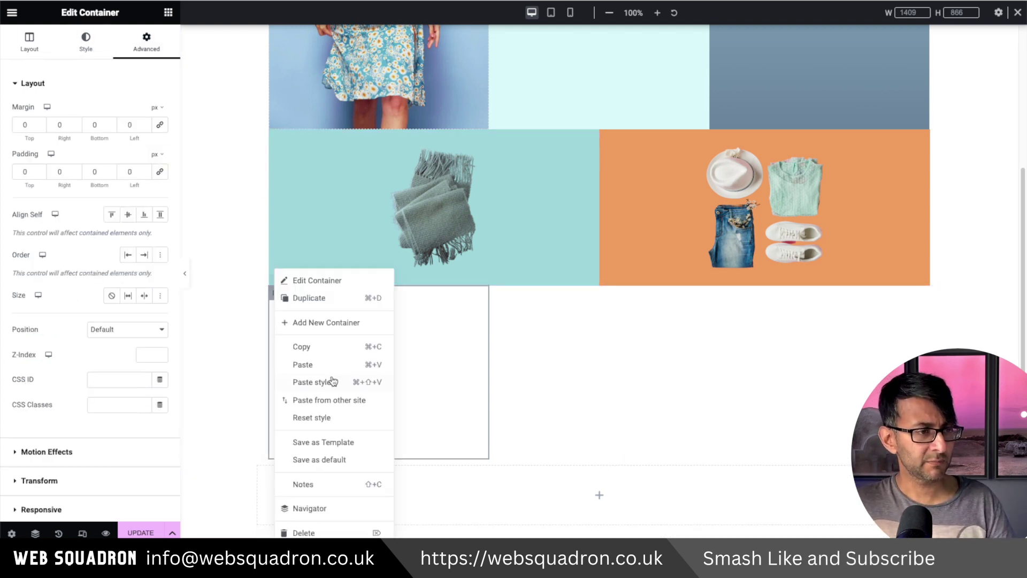
left_click(317, 298)
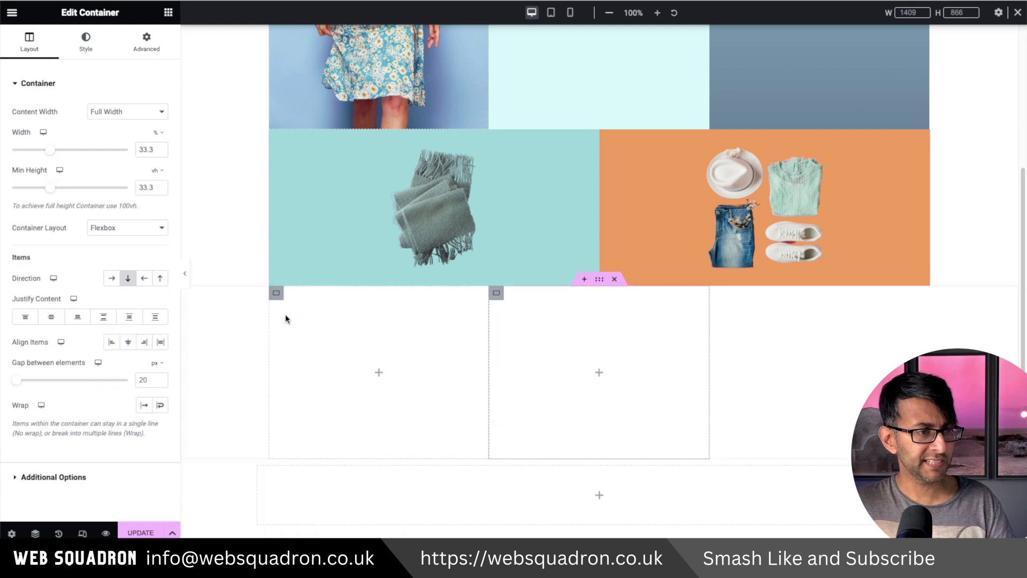
Turn on wrapping for the parent container and duplicate the third column to start a second row.
left_click(600, 279)
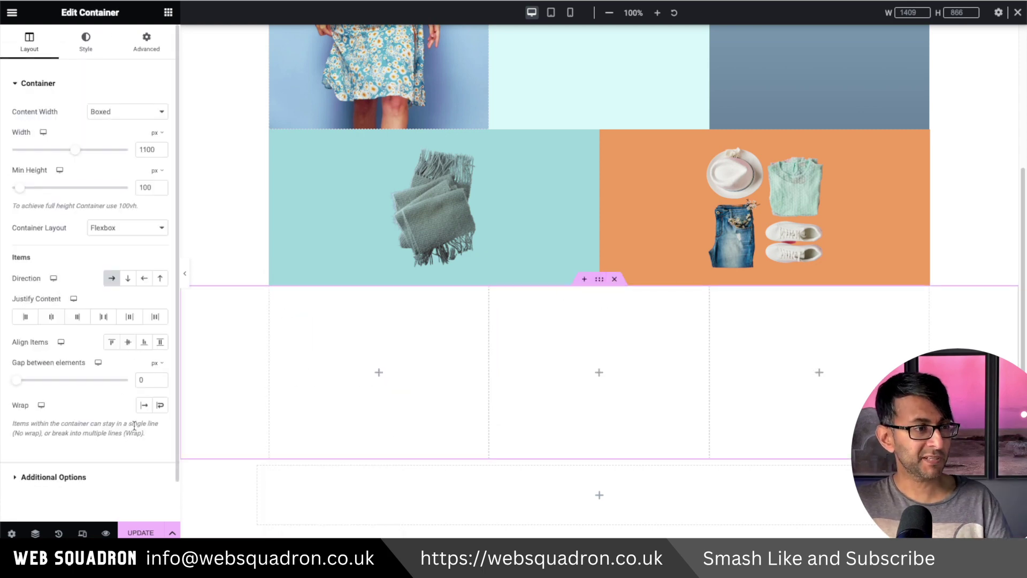
left_click(160, 405)
left_click(123, 455)
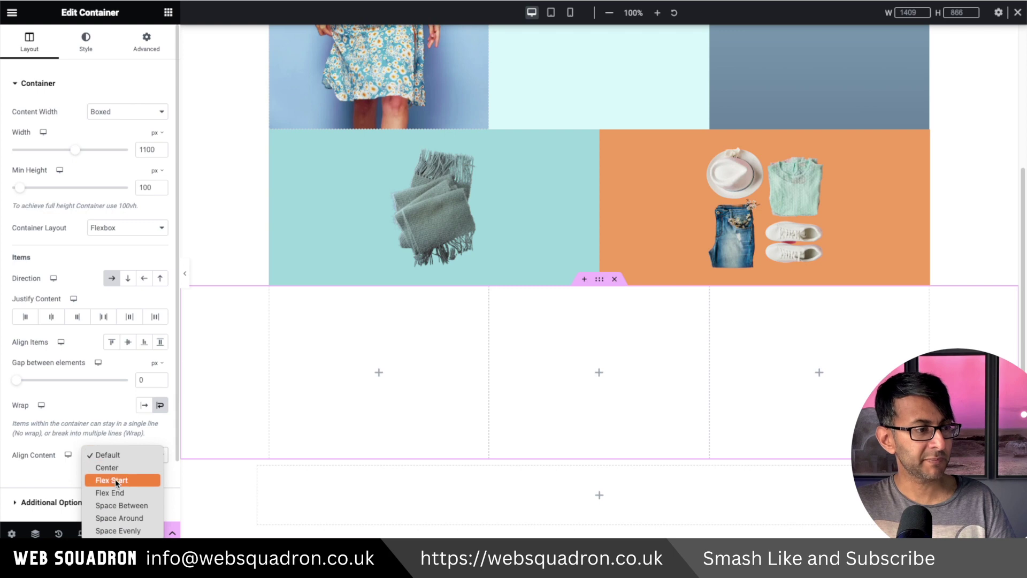
left_click(412, 399)
right_click(715, 293)
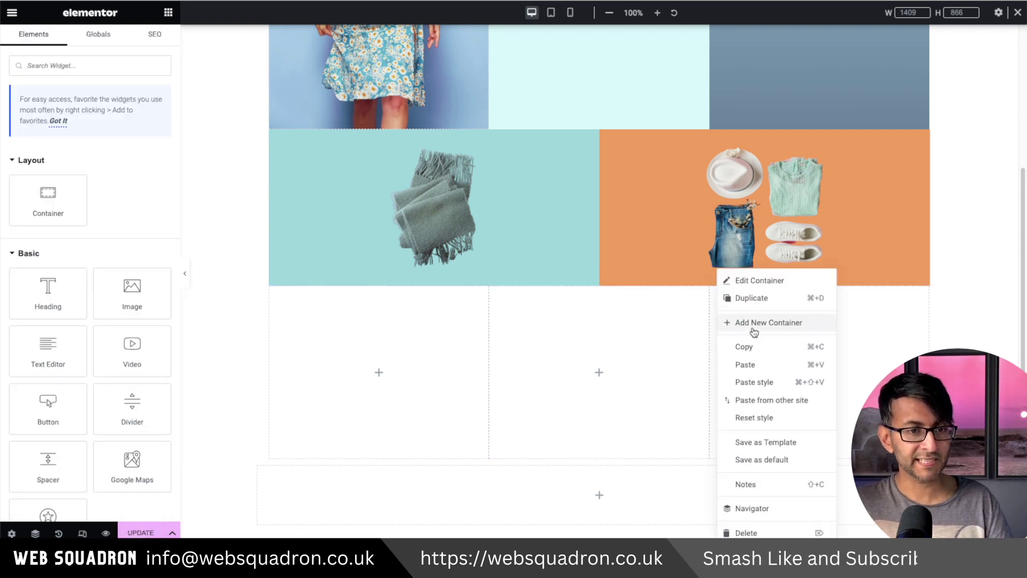
left_click(756, 298)
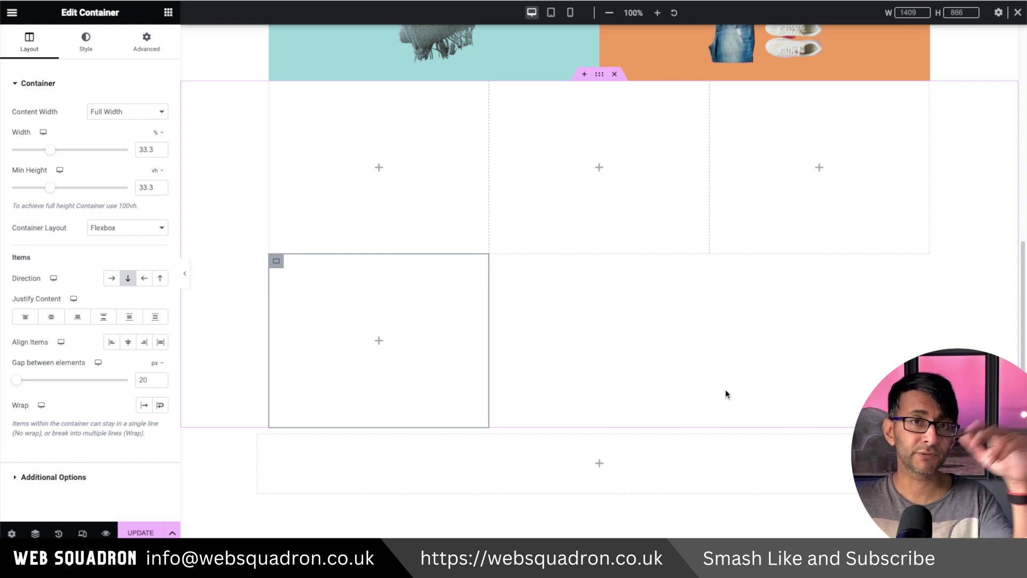
Copy the scarf image from the promo layout and paste it into the first container of the new grid.
scroll(717, 401, "up", 1)
right_click(423, 69)
left_click(425, 48)
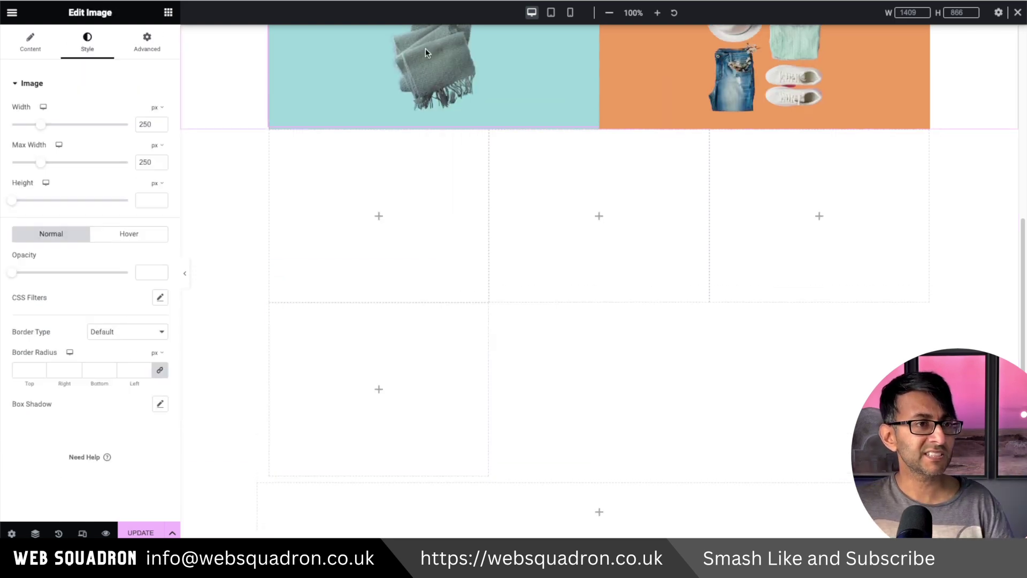
scroll(426, 68, "up", 2)
right_click(448, 137)
left_click(476, 194)
right_click(376, 293)
left_click(437, 362)
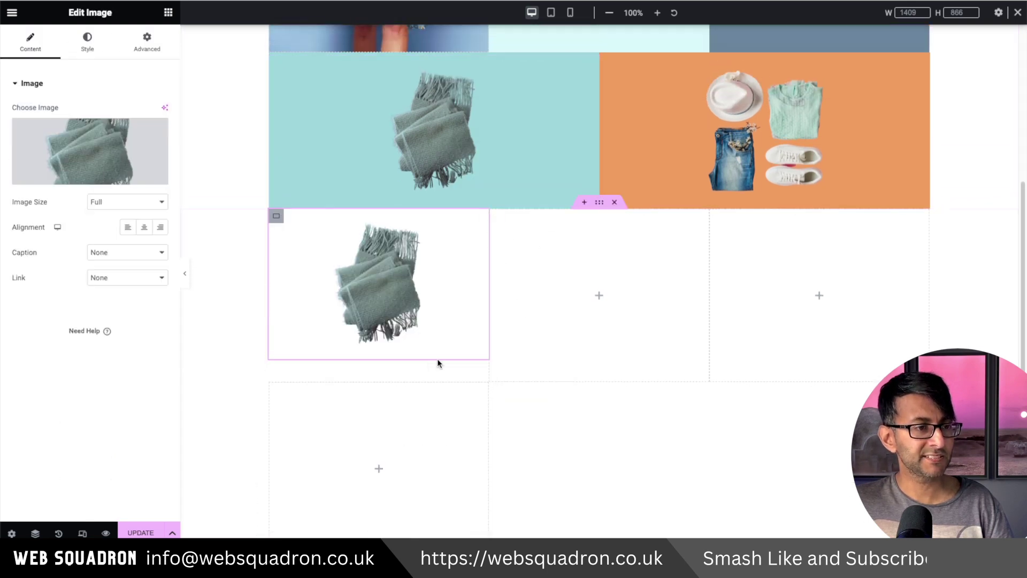
Justify the content of the first grid container to the center.
right_click(581, 283)
left_click(386, 282)
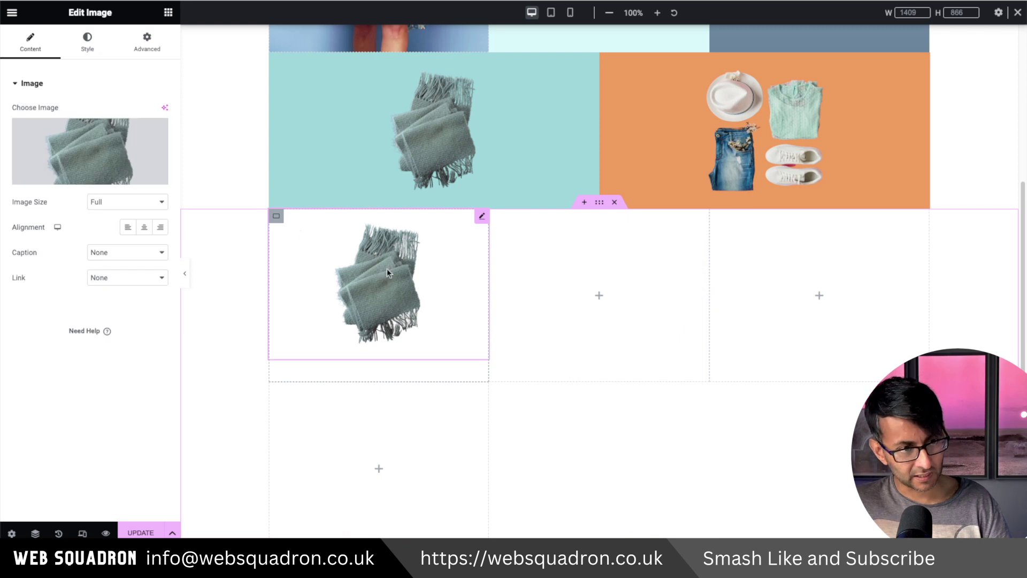
left_click(276, 215)
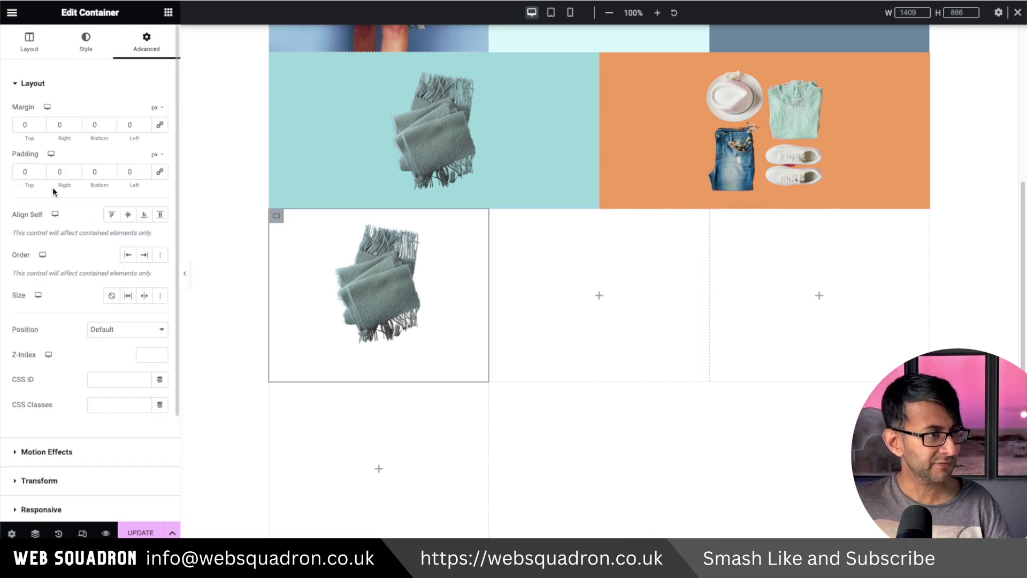
left_click(30, 42)
left_click(51, 319)
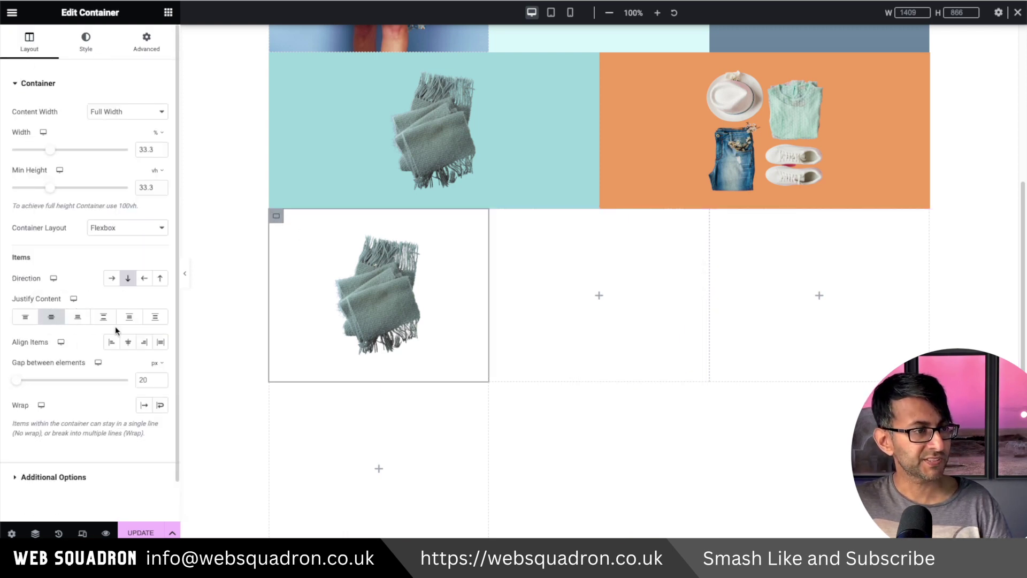
Set the width of the scarf image in the first grid container to 200 px.
left_click(377, 291)
type("200")
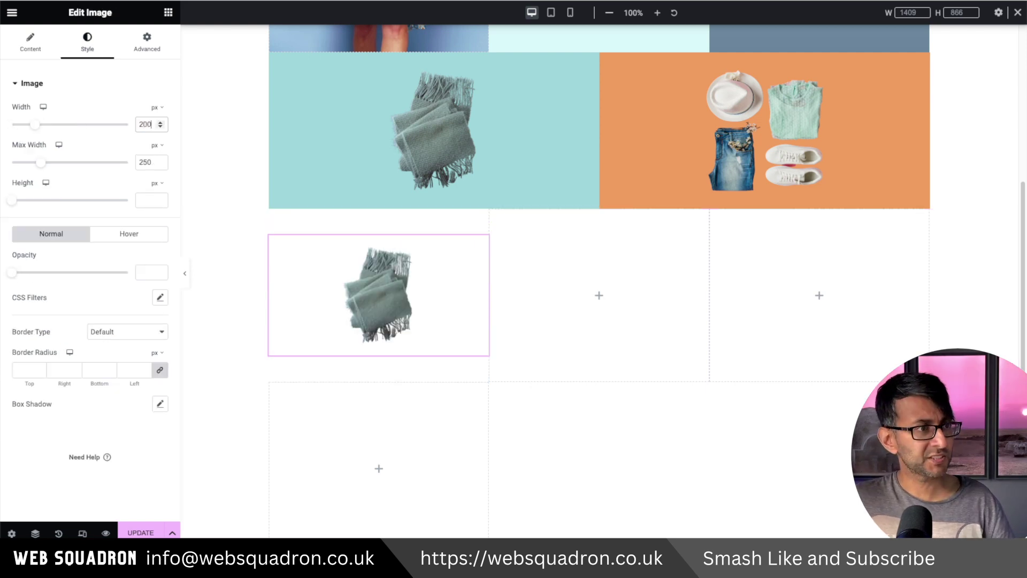
key("Tab")
key("Tab")
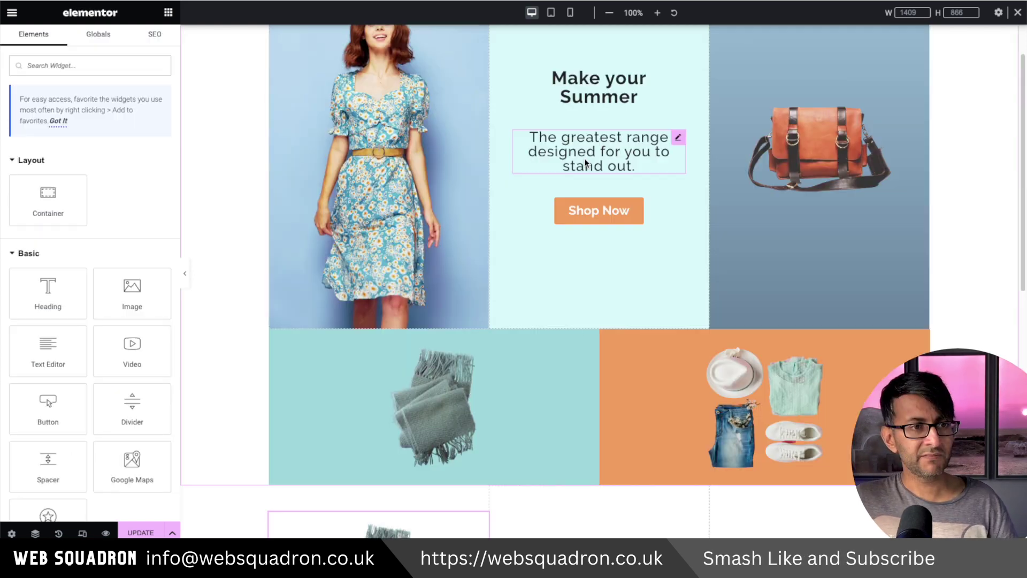
Copy the "The greatest range designed for you to stand out." heading and paste it beneath the scarf image in the grid.
right_click(584, 156)
left_click(622, 213)
scroll(456, 382, "down", 7)
right_click(434, 372)
left_click(420, 321)
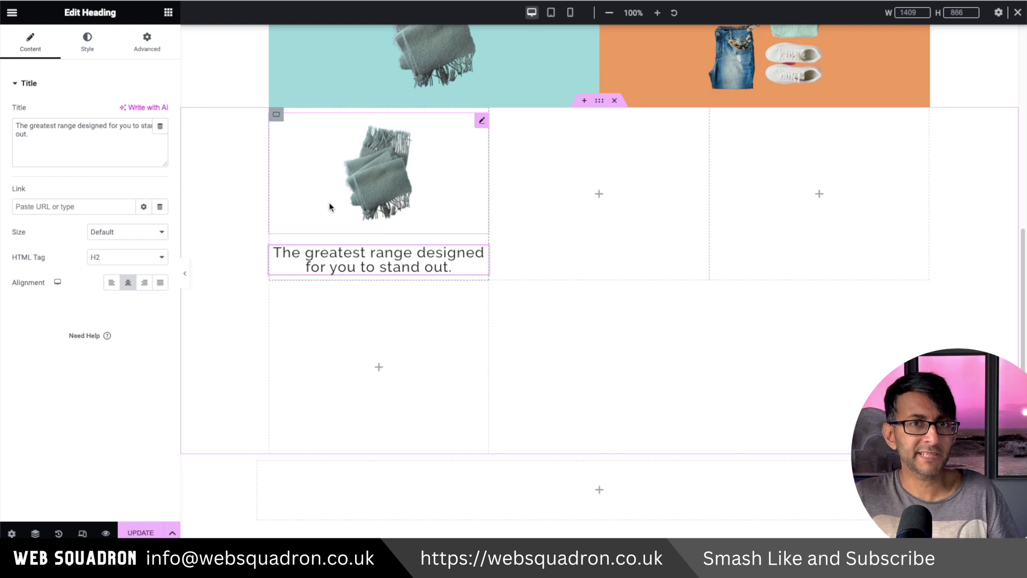
Change the pasted heading's title to "Scarfs" and go to its link setting.
left_click_drag(70, 152, 0, 124)
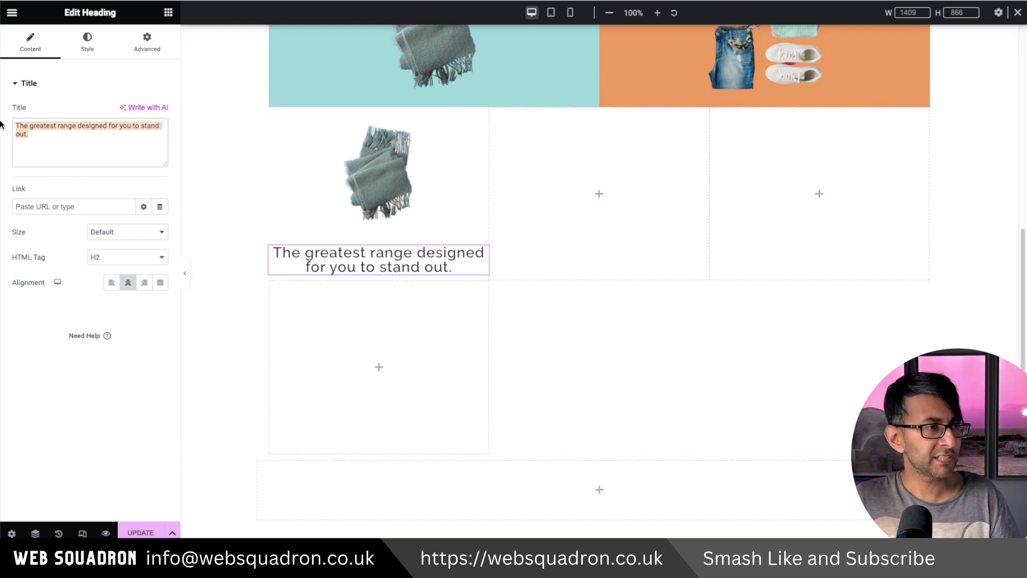
type("Scarfs")
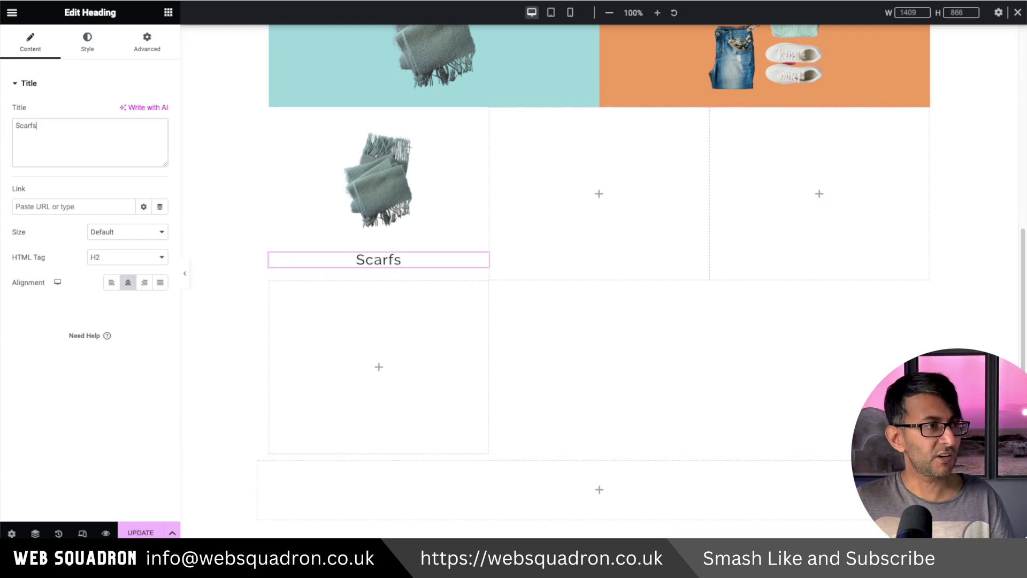
left_click(73, 206)
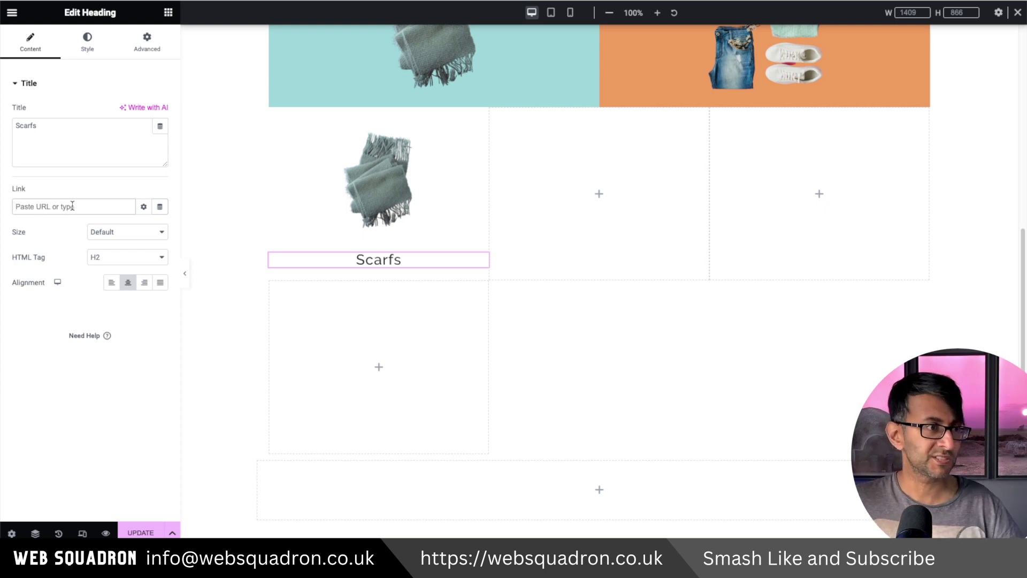
Set the gap between elements in the Scarfs grid container to 0 px.
left_click(275, 116)
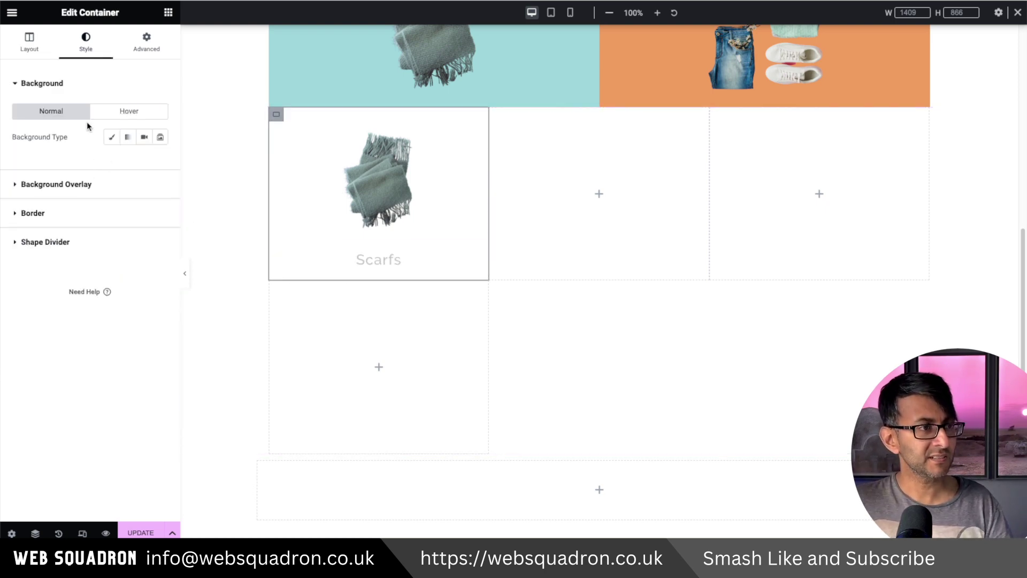
left_click(29, 40)
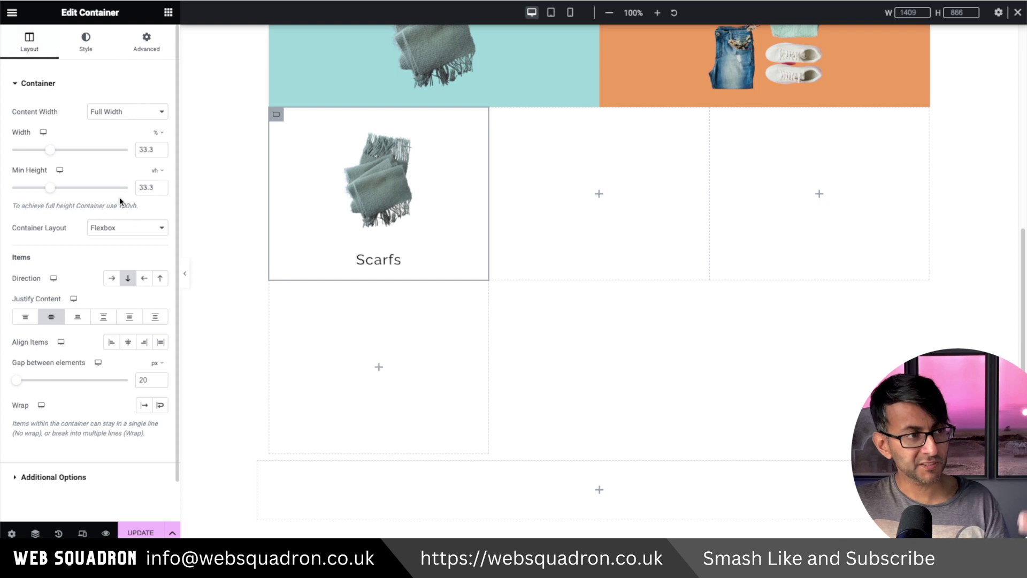
double_click(152, 380)
type("0")
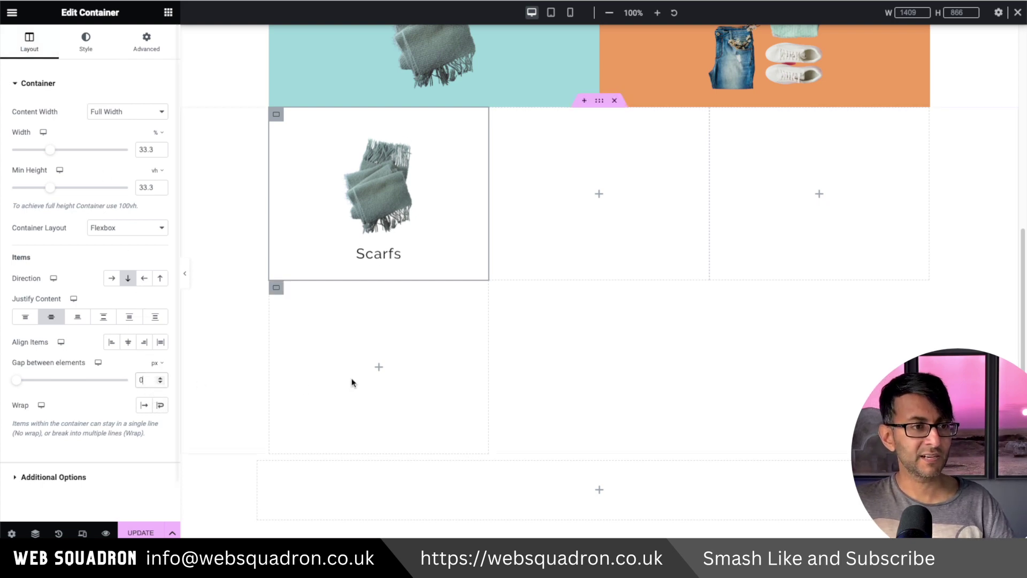
Set the Scarfs container's HTML tag to a (link), enter an https URL as its link, and test it on the live page.
scroll(332, 236, "up", 2)
left_click(276, 213)
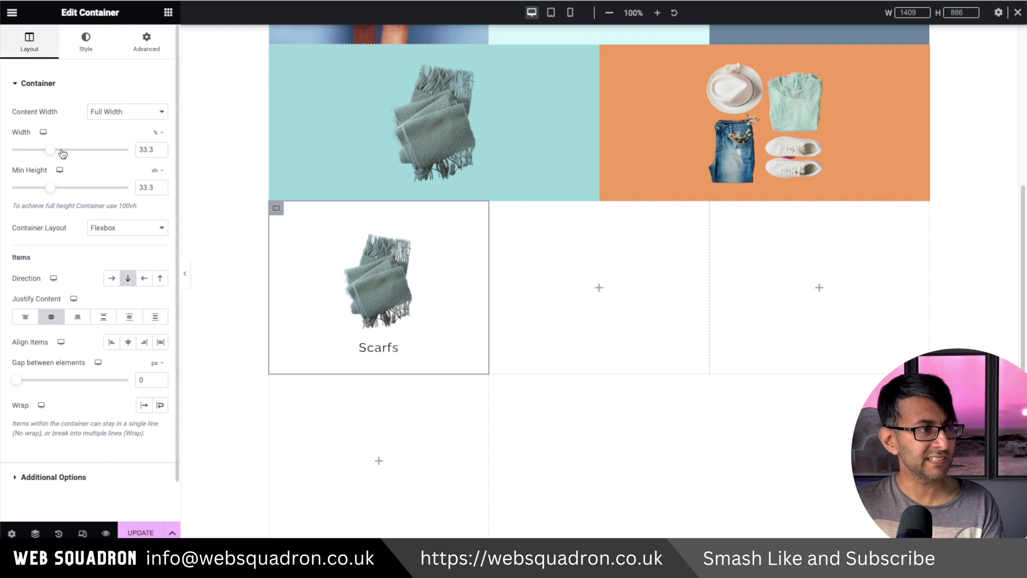
left_click(56, 477)
left_click(124, 165)
left_click(115, 179)
left_click(87, 253)
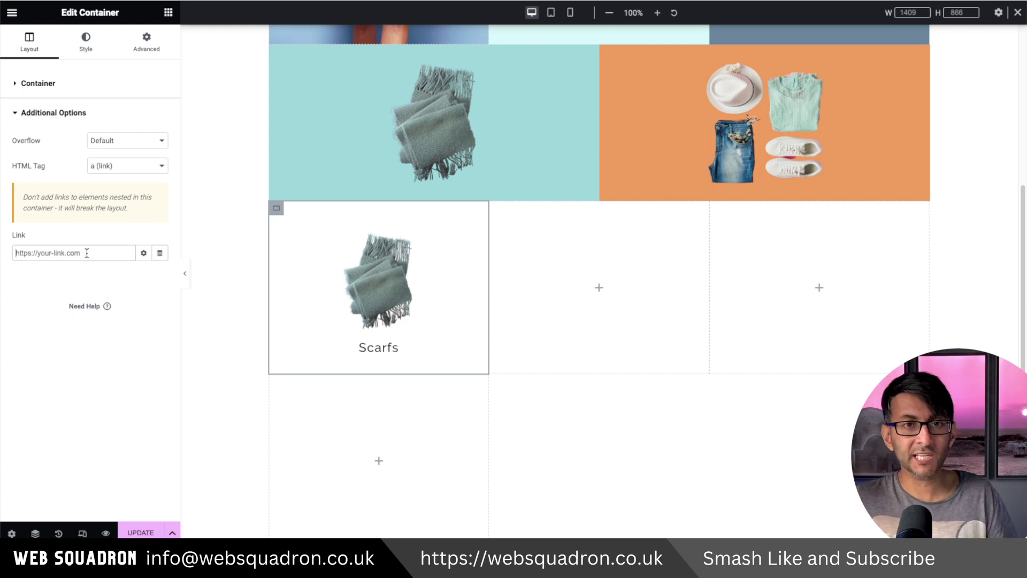
type("https")
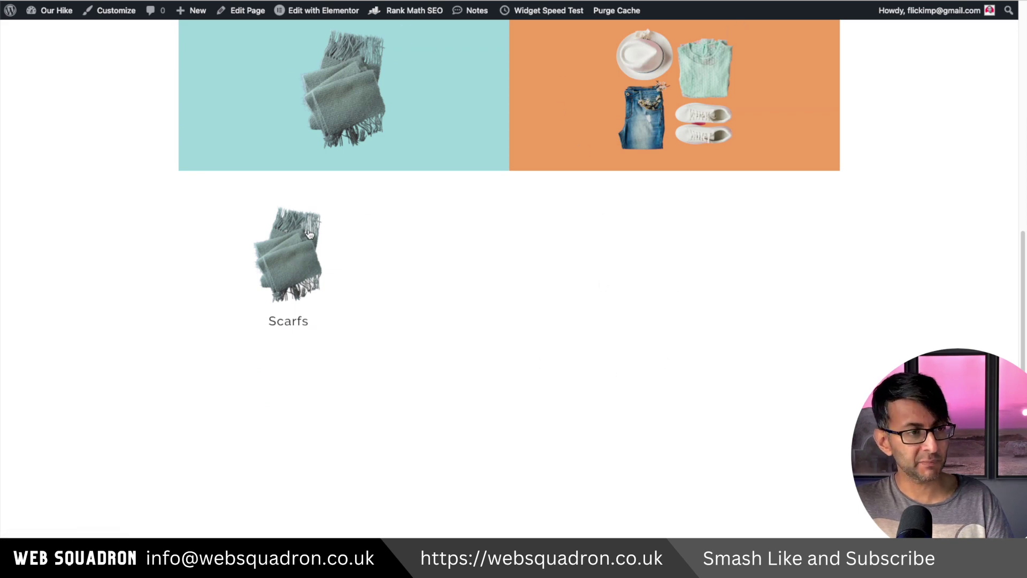
left_click(368, 239)
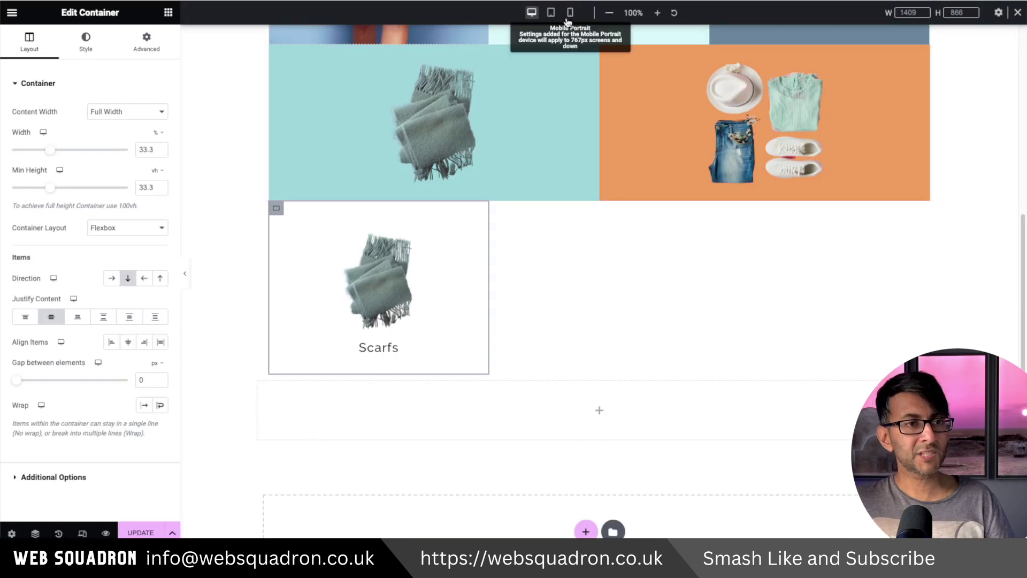
Switch to the mobile portrait view and set the Scarfs container's minimum height to 37 vh.
left_click(570, 12)
scroll(706, 209, "down", 5)
scroll(706, 209, "down", 3)
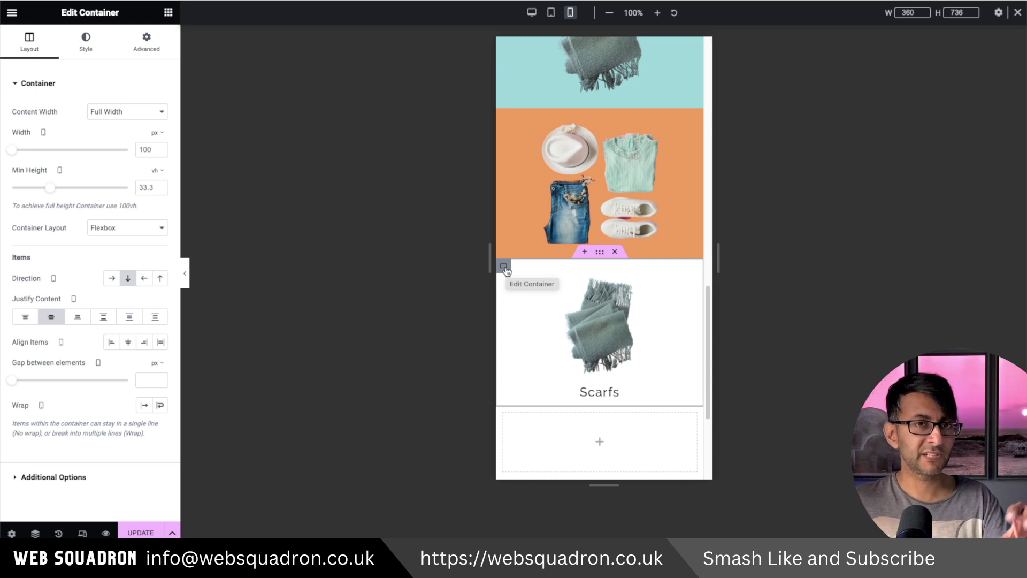
left_click_drag(50, 188, 55, 194)
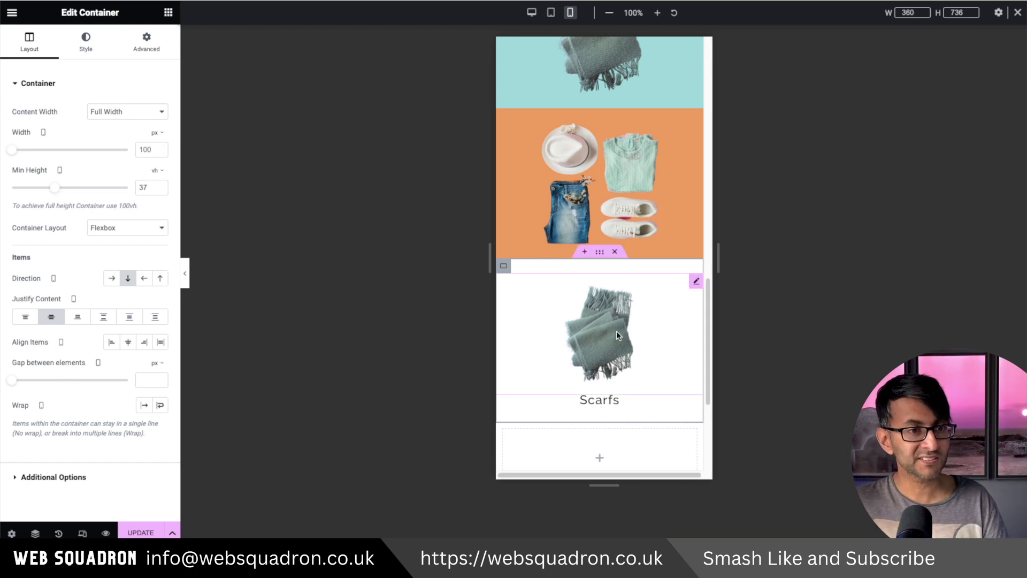
Try a mobile width of 50% on the Scarfs container, set it to 100% instead, and return to the desktop view.
left_click(154, 132)
left_click(155, 163)
double_click(144, 149)
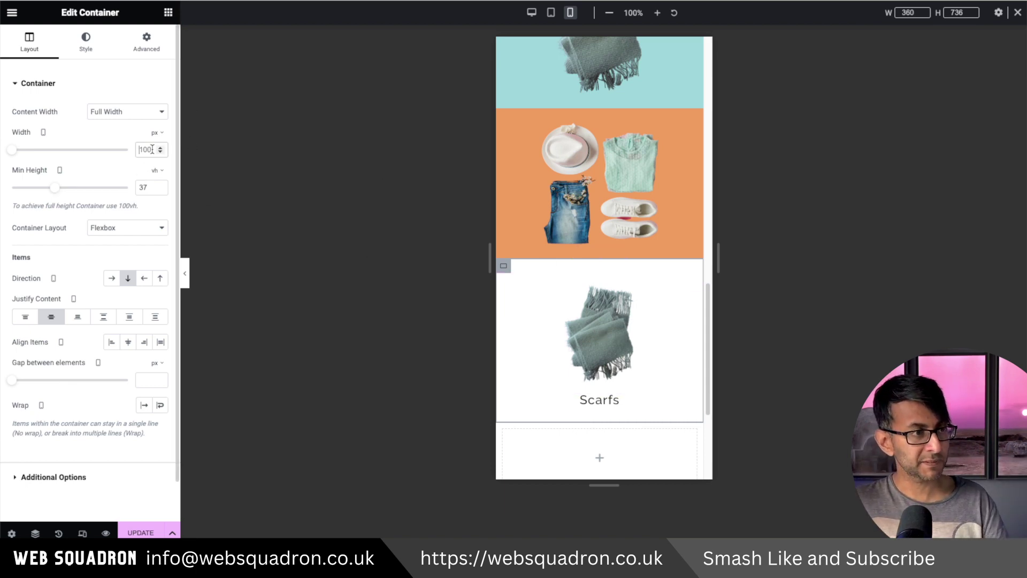
type("50")
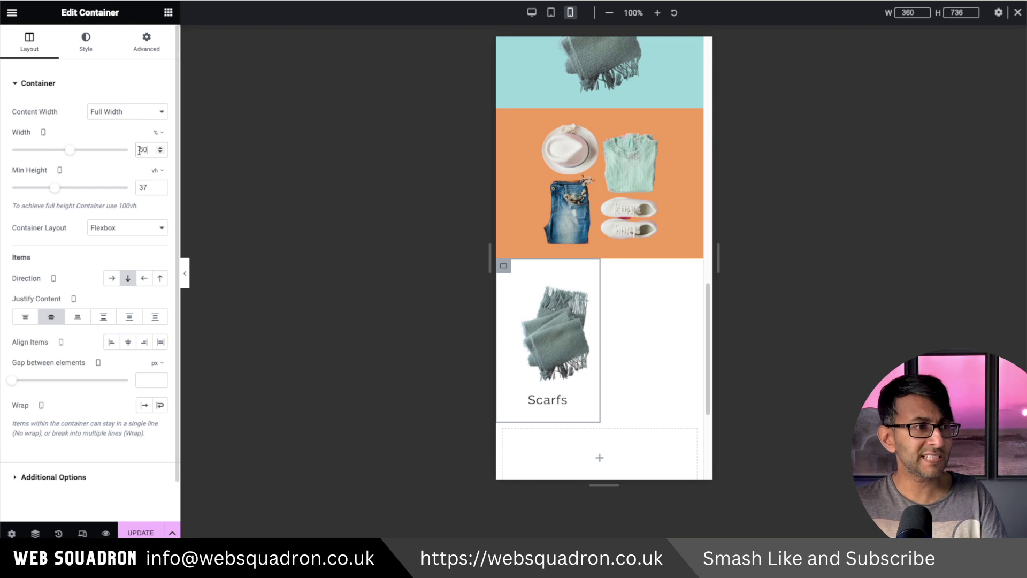
left_click(118, 150)
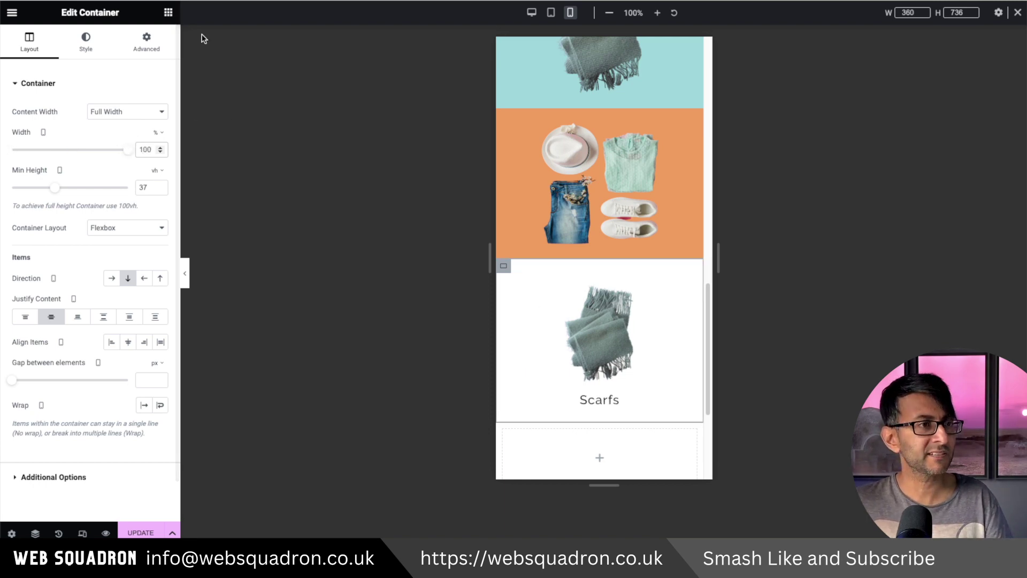
left_click(531, 12)
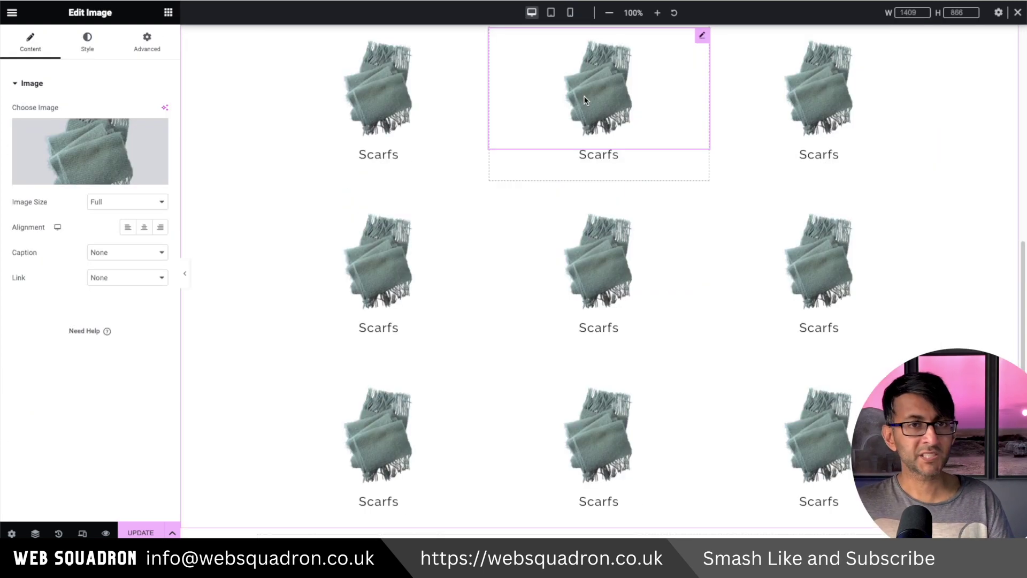
Change the upper Skirts heading without an image to "Huge Range" and add a Text Editor widget beneath it.
scroll(368, 209, "up", 1)
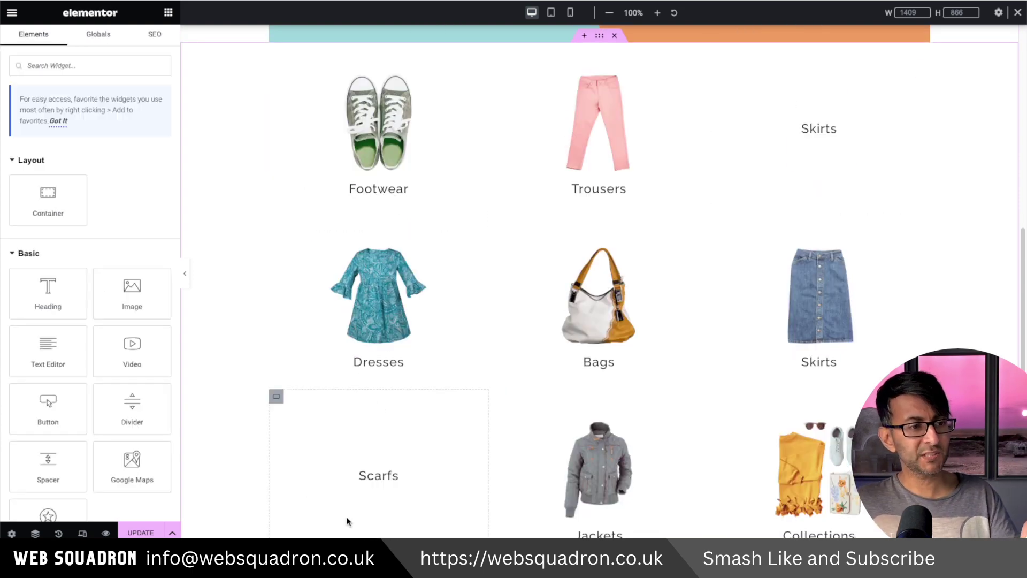
left_click(830, 130)
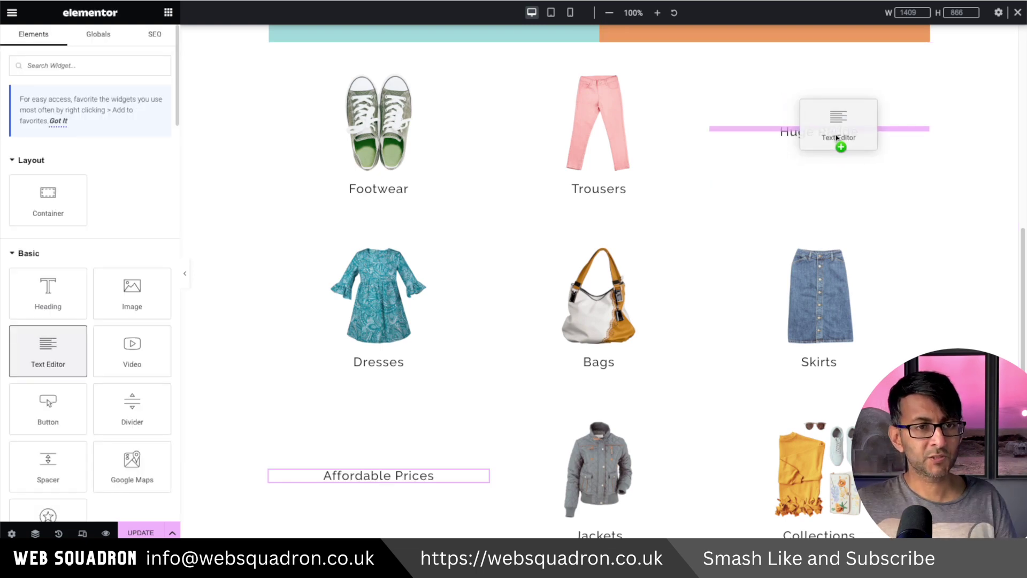
left_click_drag(838, 138, 824, 133)
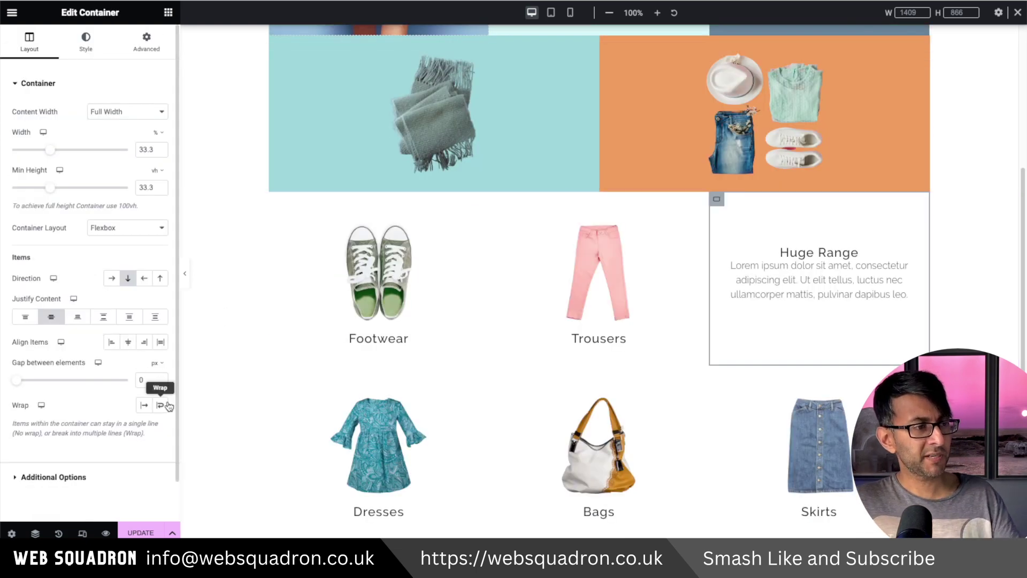
Set the Huge Range container's gap between elements to 20 px and open its advanced settings.
double_click(145, 379)
type("20")
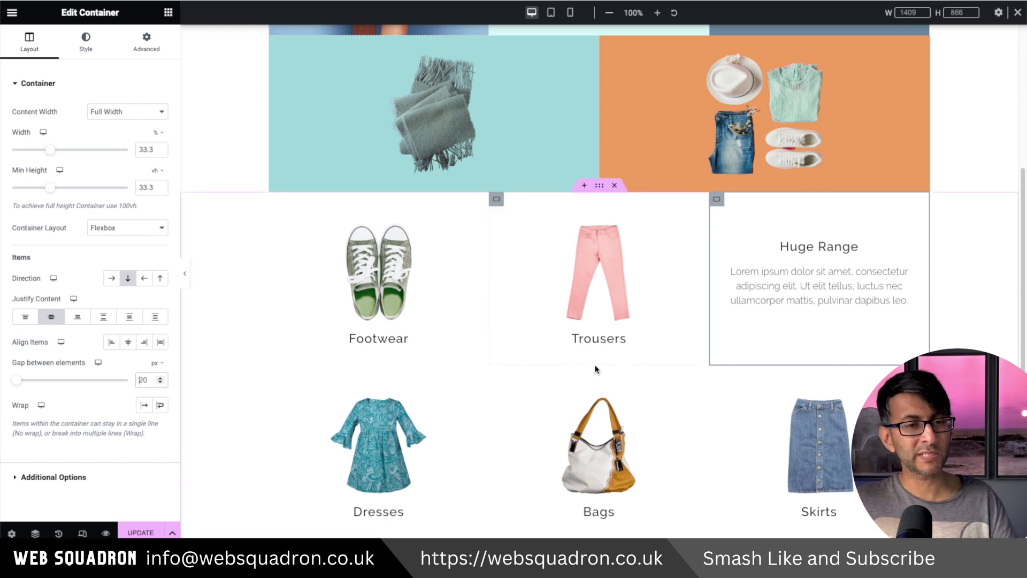
left_click(146, 40)
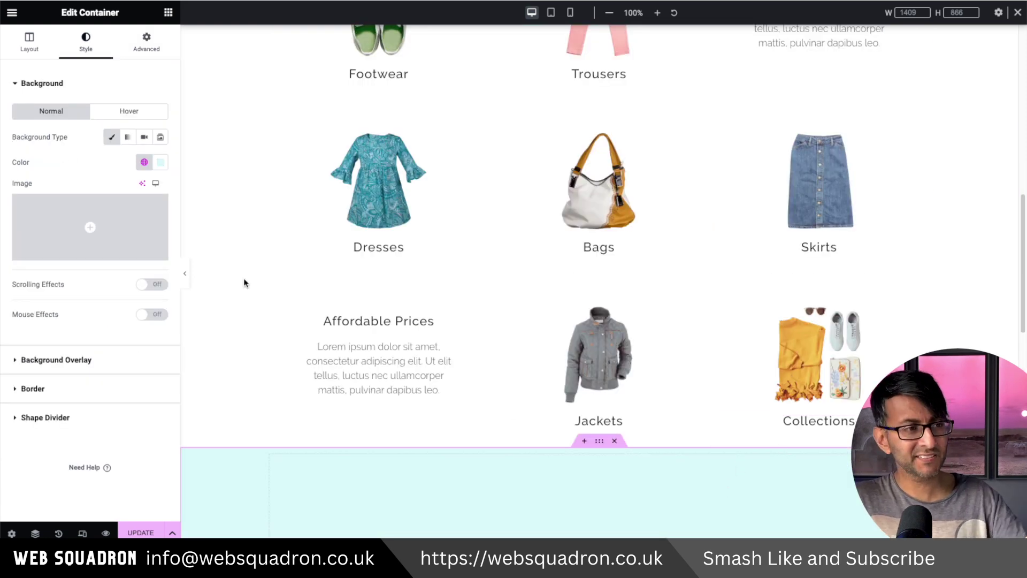
Hide the editor panel to examine the category grid, and switch to Canva to look through the WooProd product image pages.
left_click(185, 280)
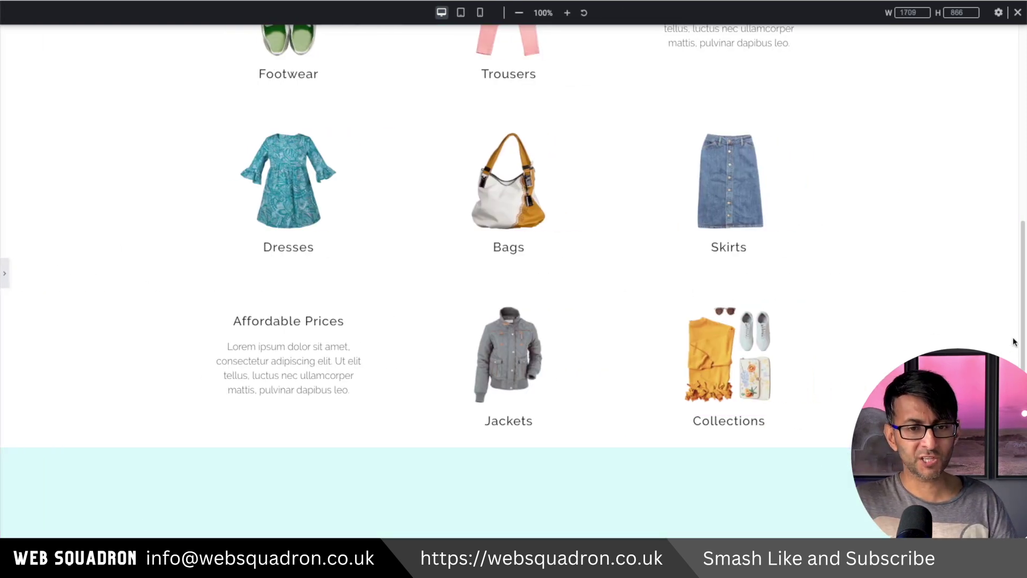
left_click_drag(1022, 336, 1019, 305)
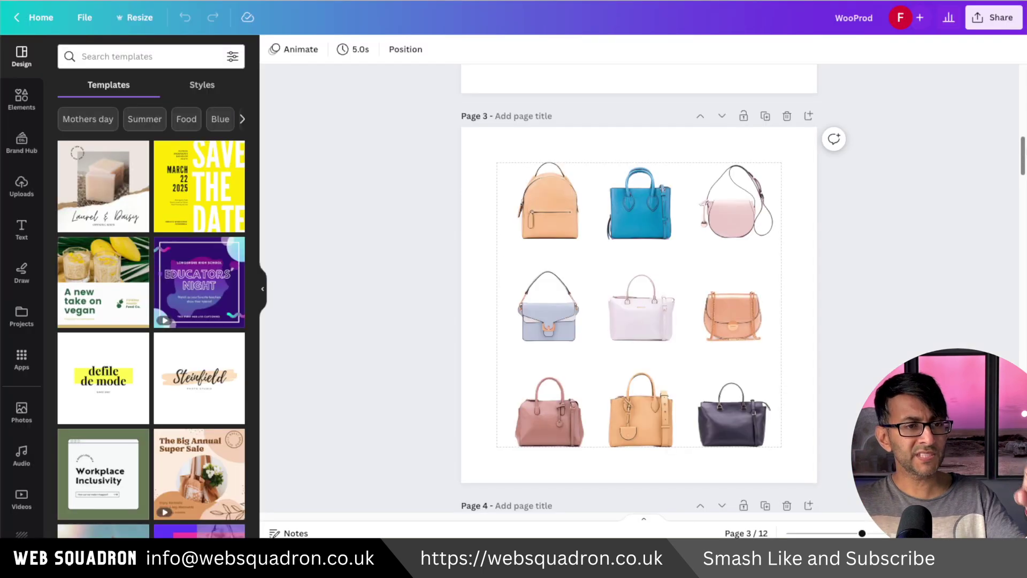
scroll(639, 289, "up", 6)
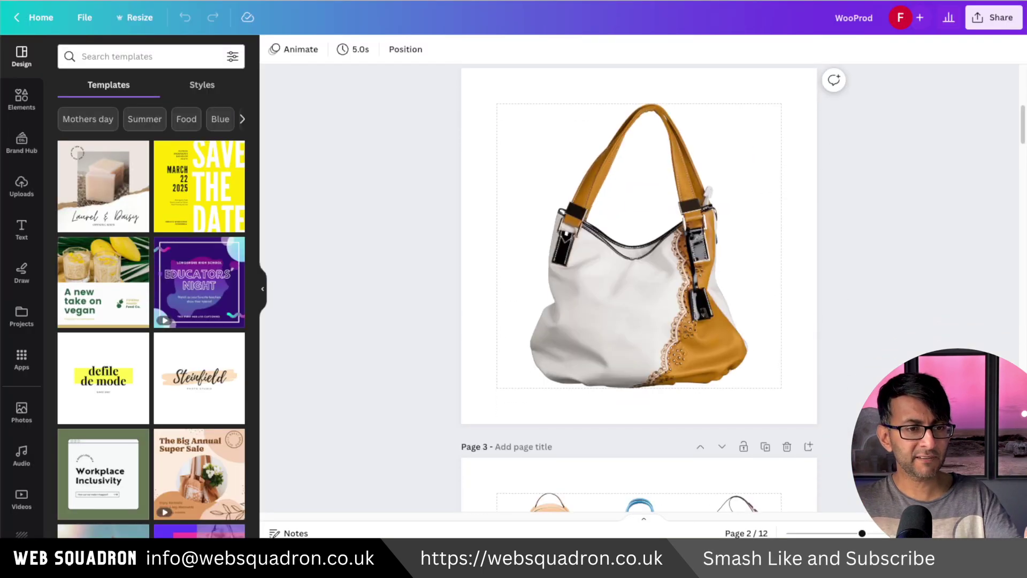
left_click_drag(1022, 127, 1022, 197)
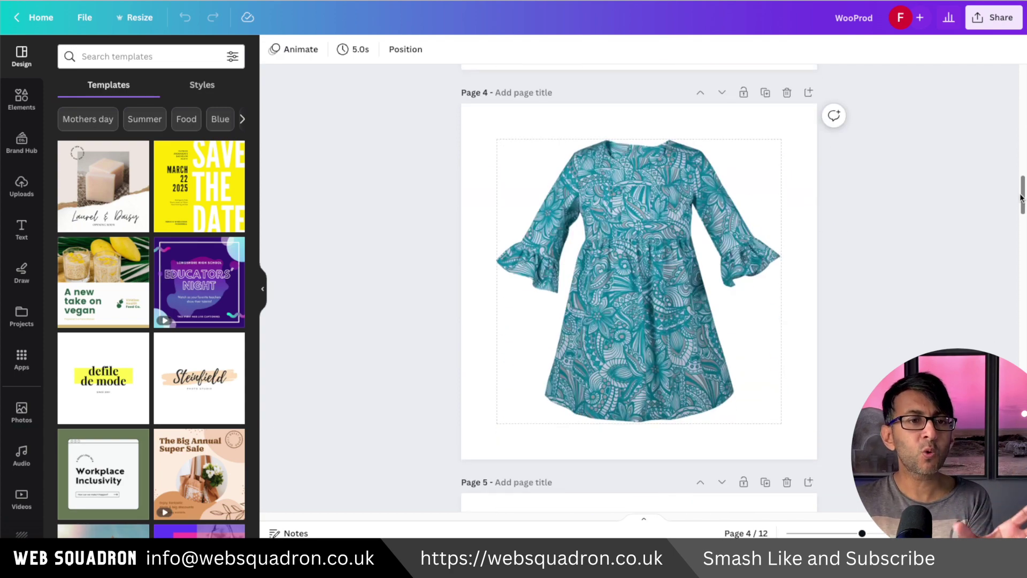
left_click_drag(1022, 198, 1020, 233)
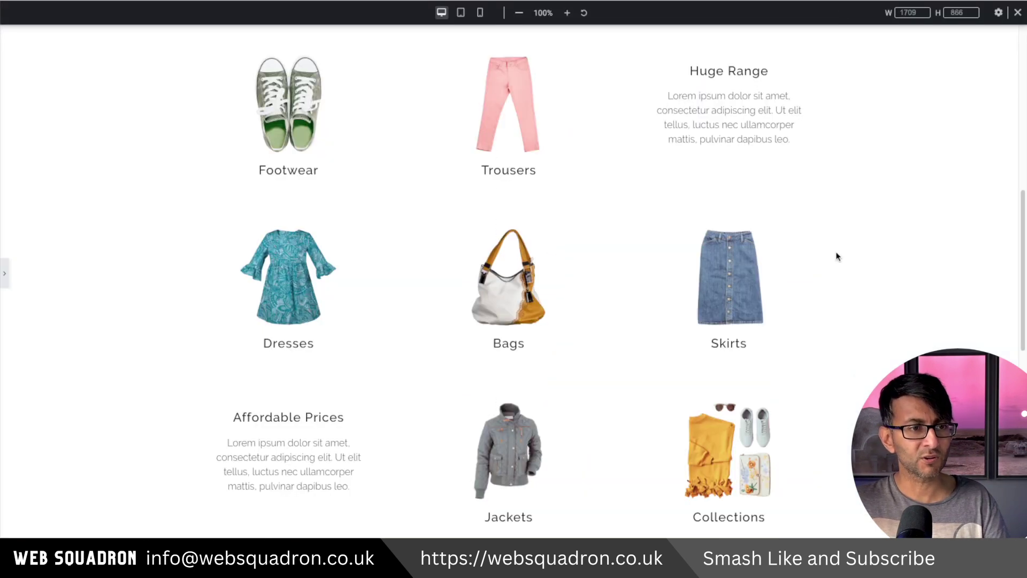
Switch back to Elementor and review the page from the category grid up to the "Make your Summer" promo section.
scroll(888, 291, "up", 1)
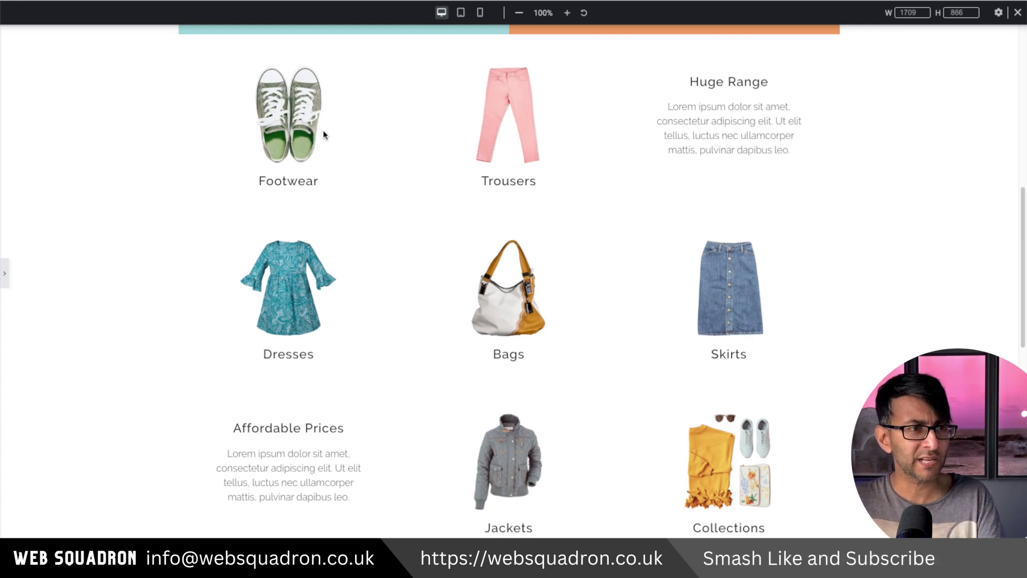
scroll(904, 320, "up", 10)
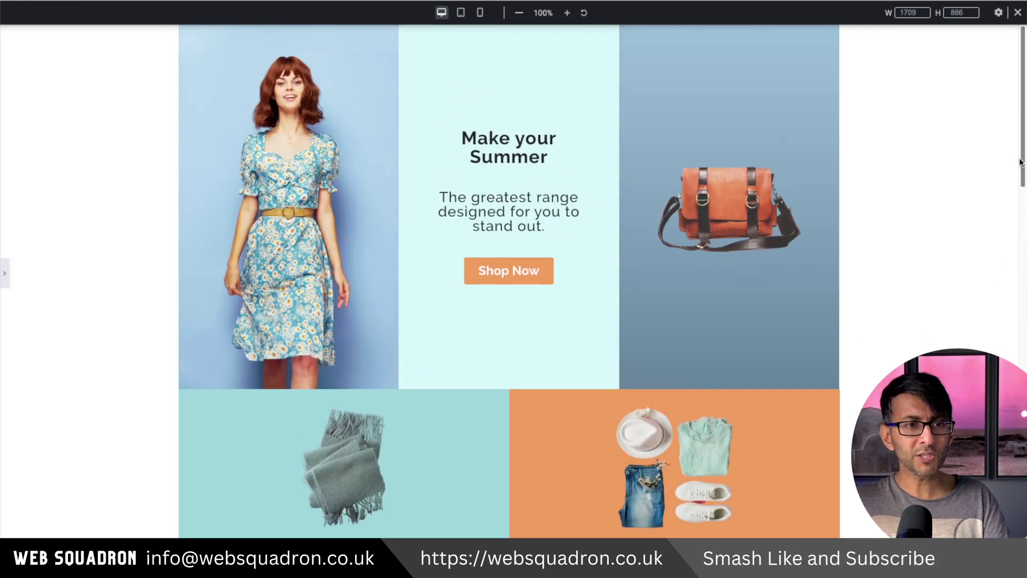
mouse_move(1020, 162)
left_mouse_down()
mouse_move(1023, 339)
mouse_move(1021, 162)
left_mouse_up()
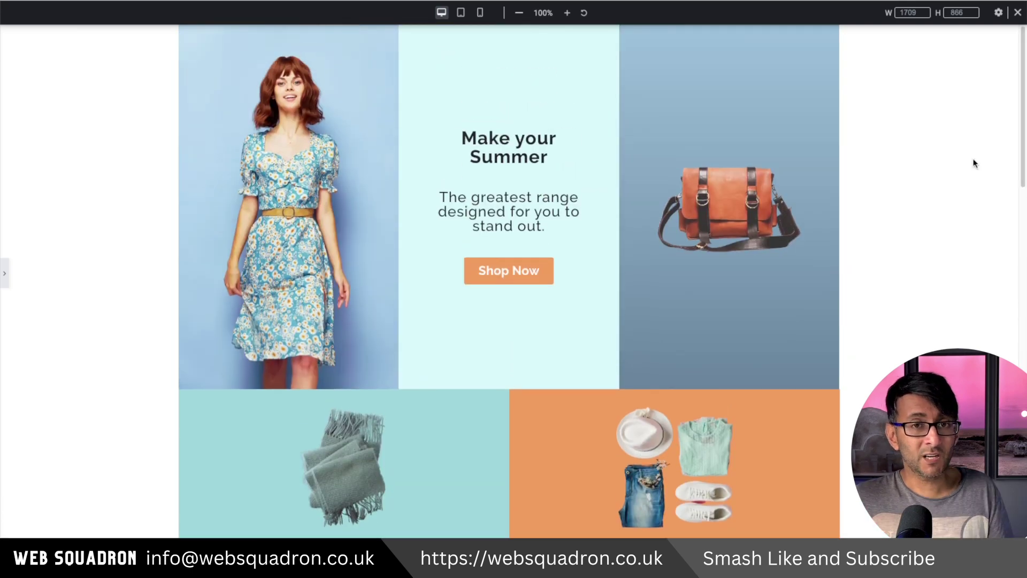